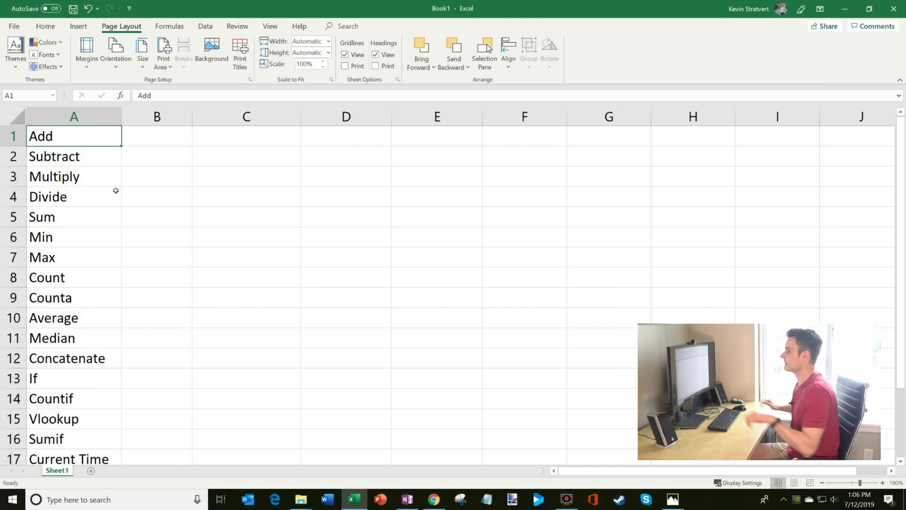
pyautogui.scroll(-2, 135, 274)
pyautogui.scroll(2, 135, 274)
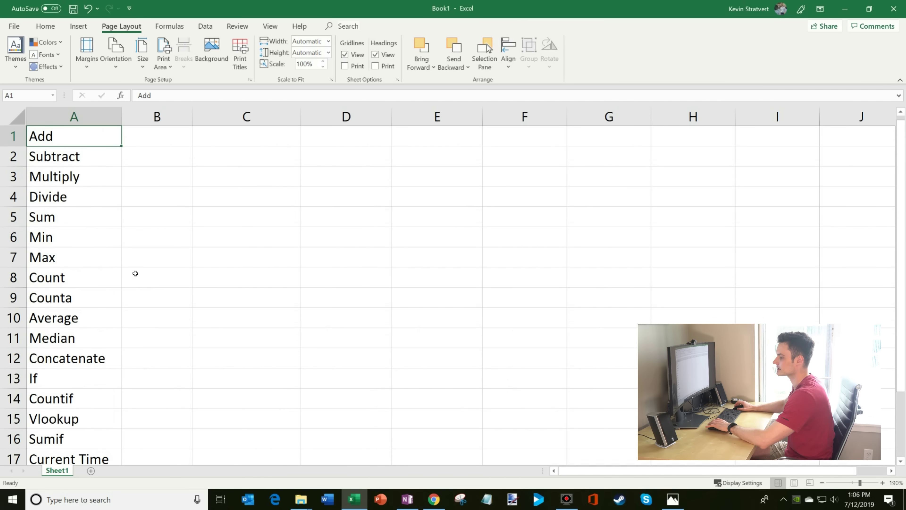
pyautogui.moveTo(84, 135); pyautogui.dragTo(85, 418)
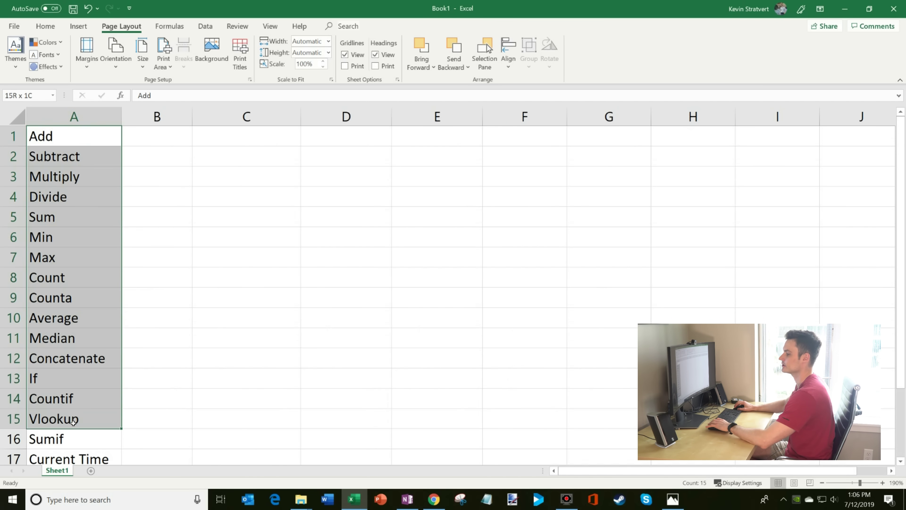
pyautogui.click(79, 380)
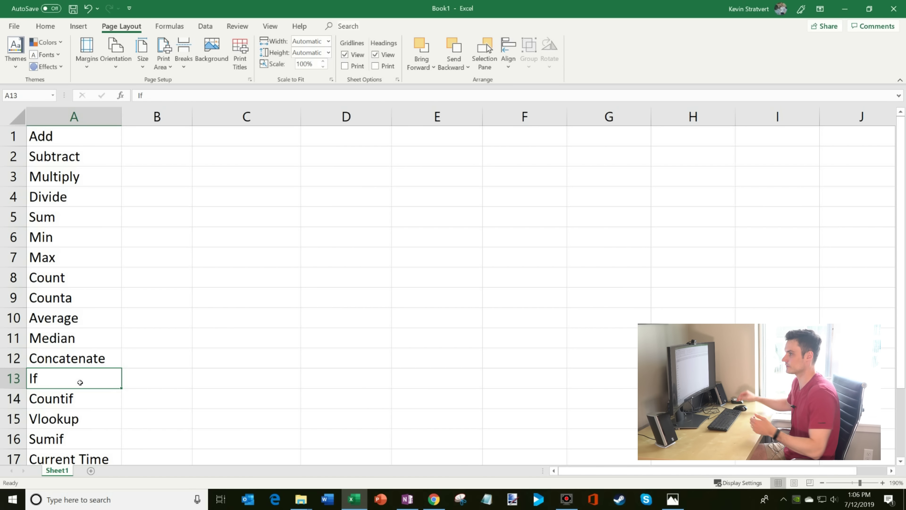
# Enter 1 in both B1 and C1 of the Add row
pyautogui.click(159, 136)
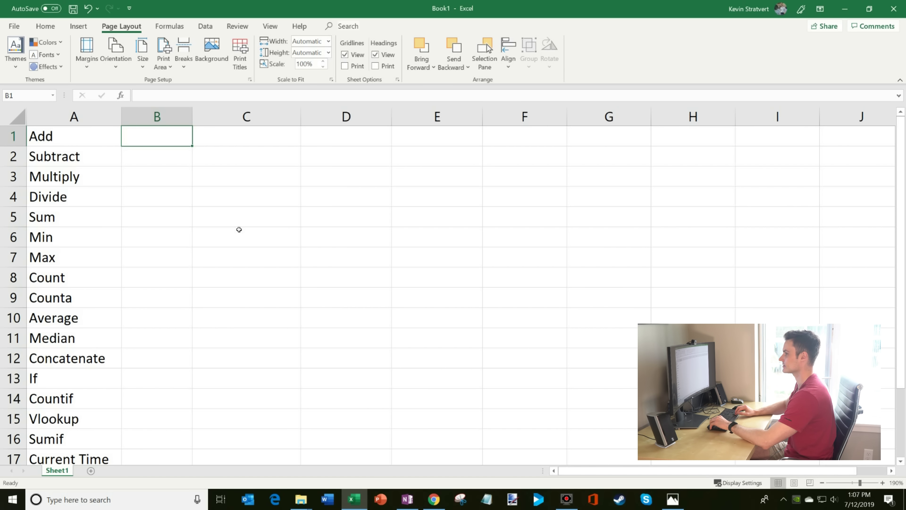
pyautogui.write('1')
pyautogui.press('Tab')
pyautogui.write('1')
pyautogui.press('Tab')
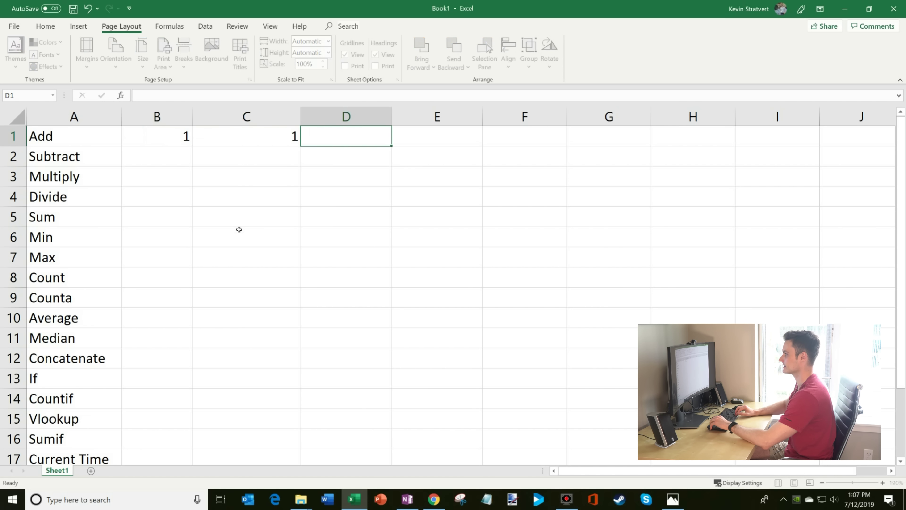
# Enter the formula =1+1 with fixed numbers in D1, and clear the cell again
pyautogui.press('Left')
pyautogui.press('Left')
pyautogui.press('Right')
pyautogui.press('Right')
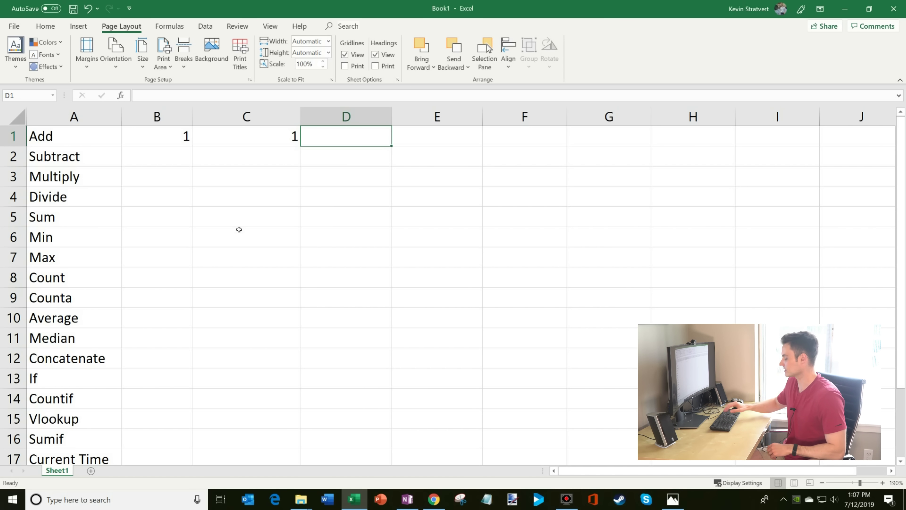
pyautogui.write('=')
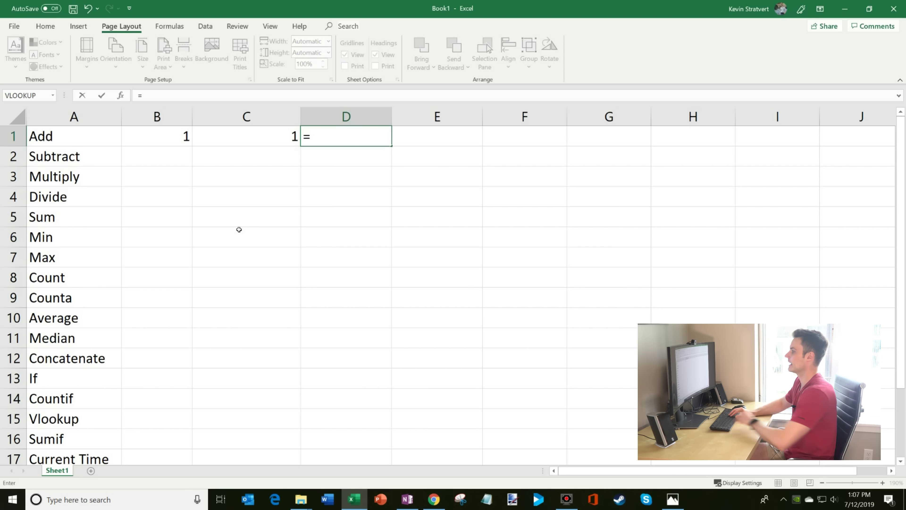
pyautogui.write('1')
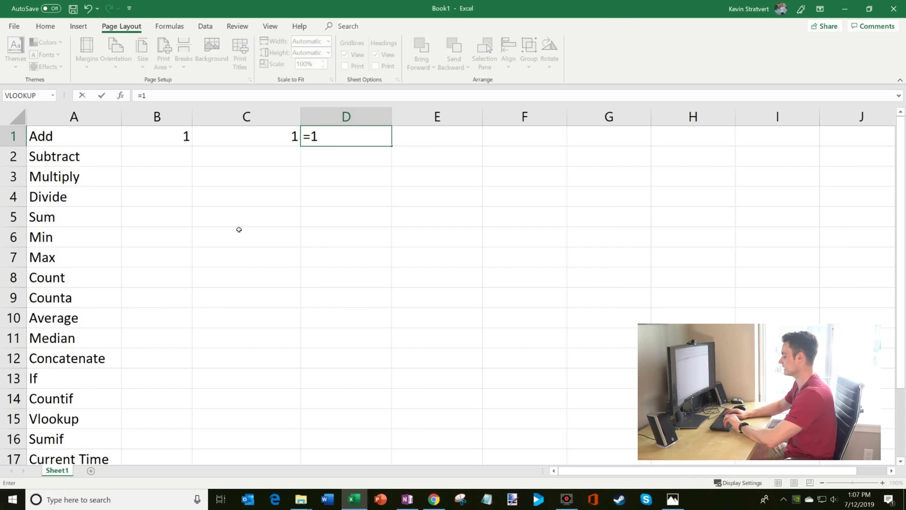
pyautogui.write('+1')
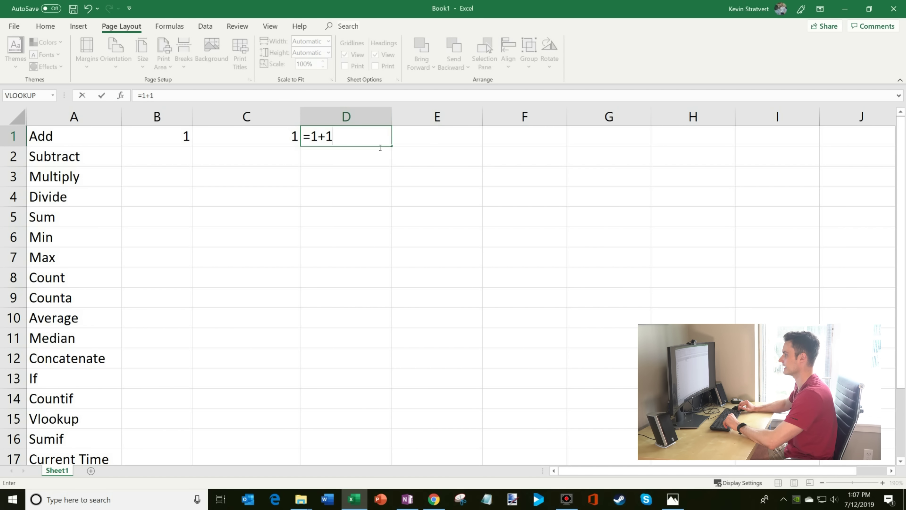
pyautogui.press('Return')
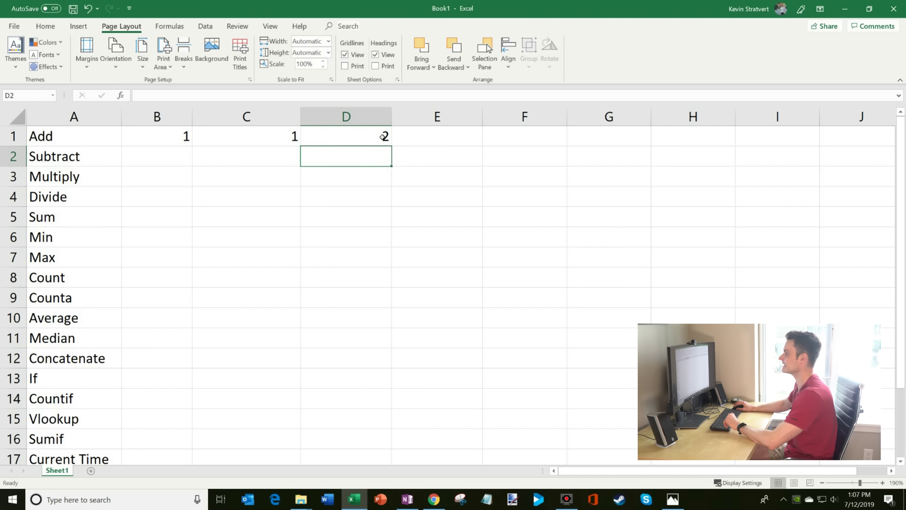
pyautogui.click(380, 135)
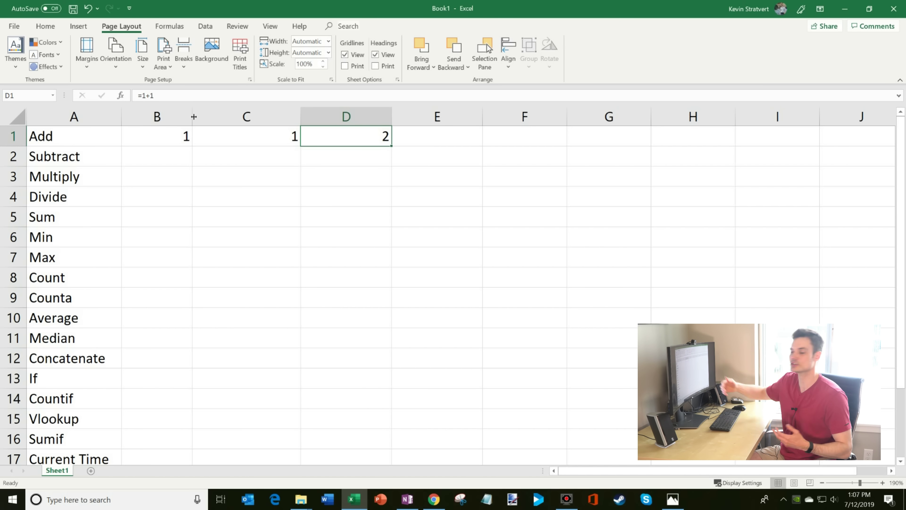
pyautogui.press('Delete')
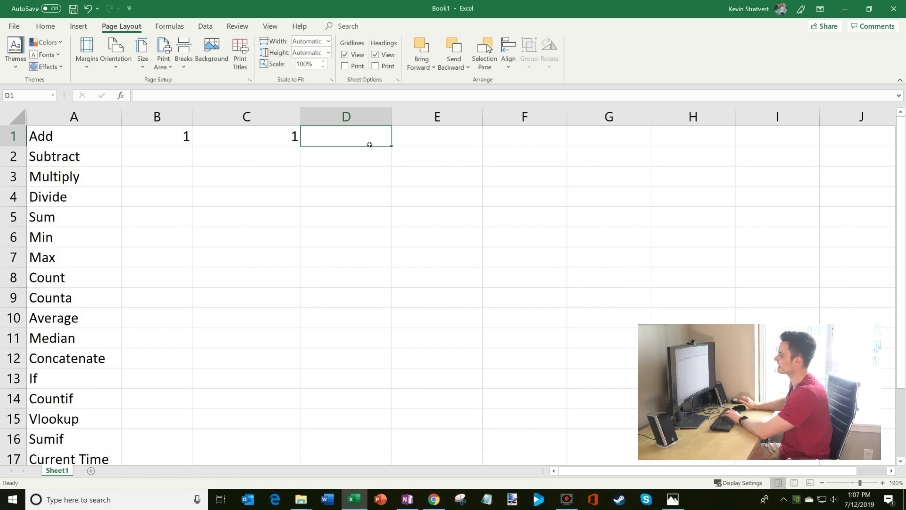
# Add the two Add-row values by cell reference with the formula =B1+C1 in D1
pyautogui.write('=')
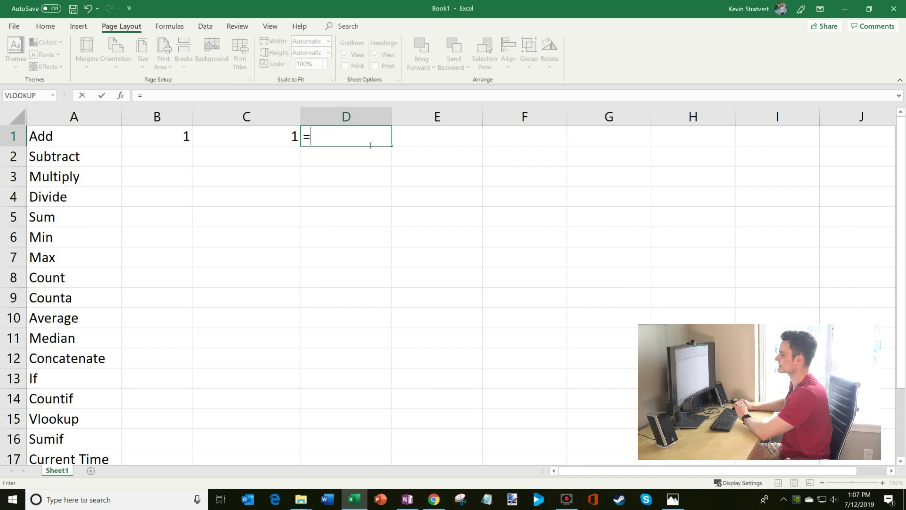
pyautogui.click(154, 142)
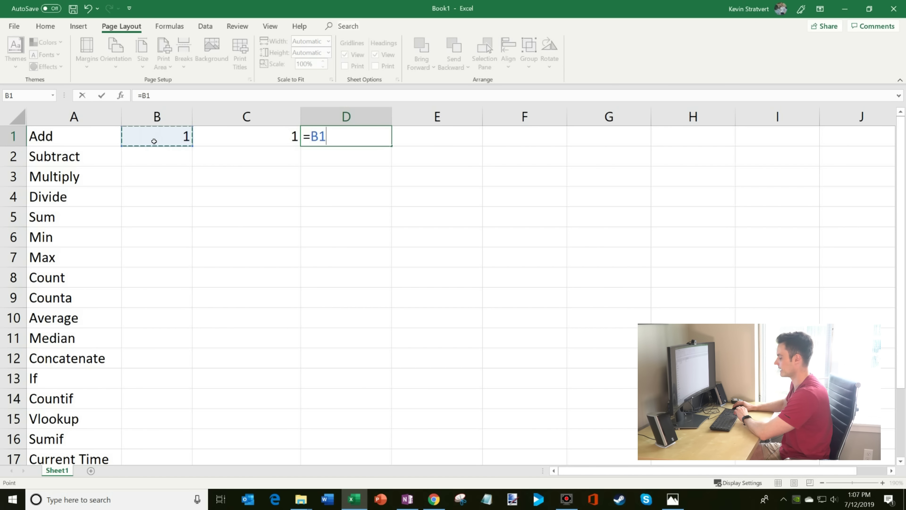
pyautogui.write('+')
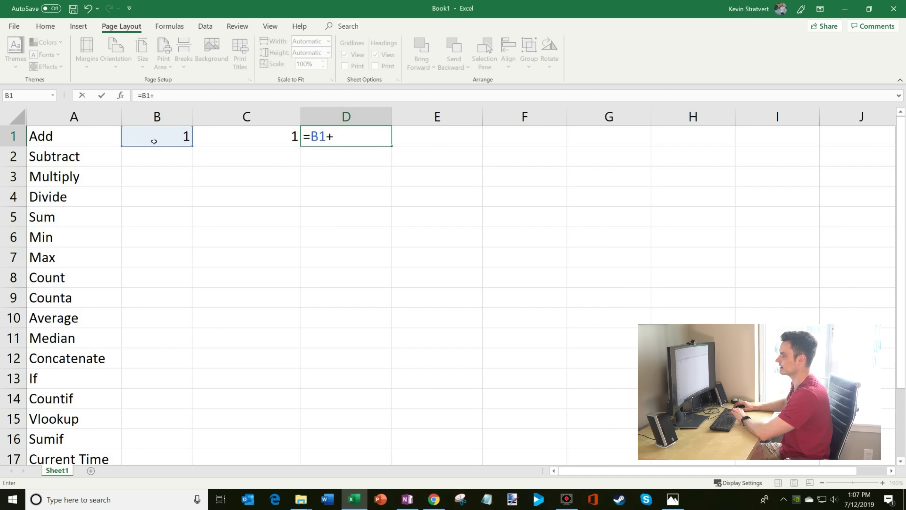
pyautogui.click(253, 140)
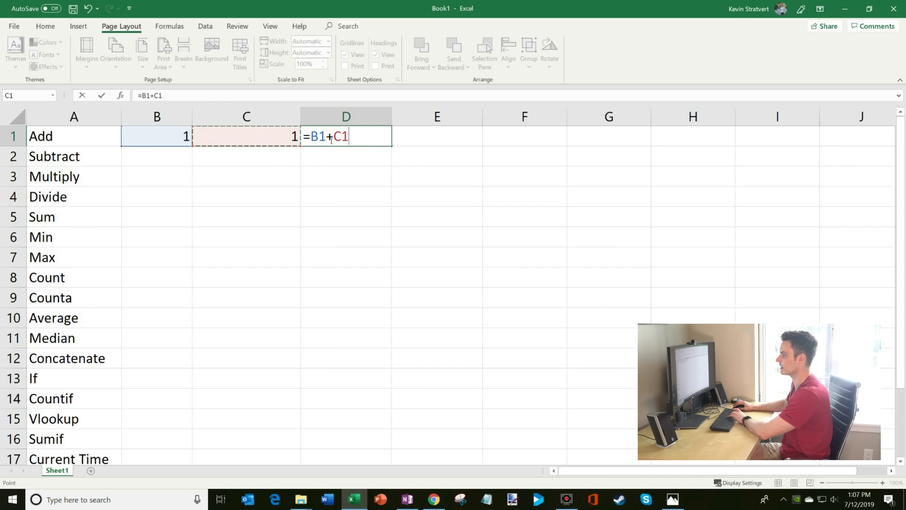
pyautogui.press('Return')
pyautogui.click(349, 145)
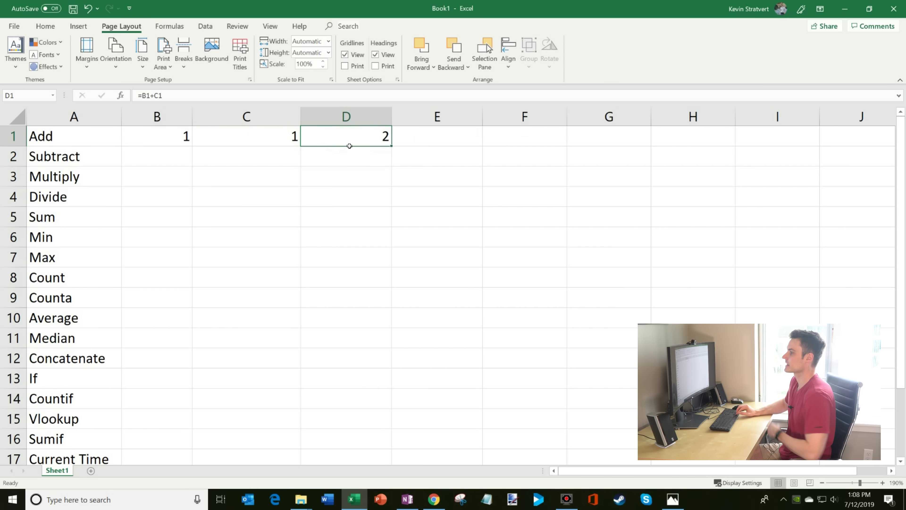
# Enter 2 in B2 and 1 in C2 of the Subtract row
pyautogui.press('Down')
pyautogui.press('Left')
pyautogui.press('Left')
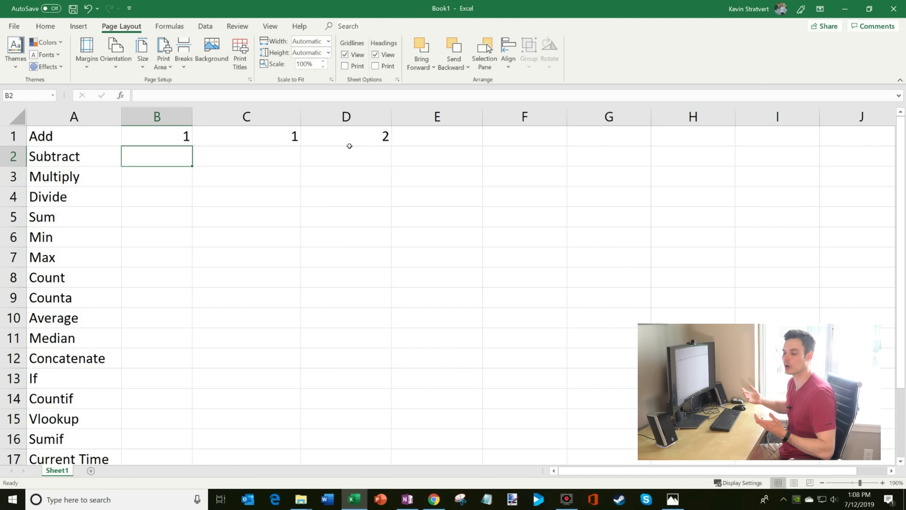
pyautogui.write('2')
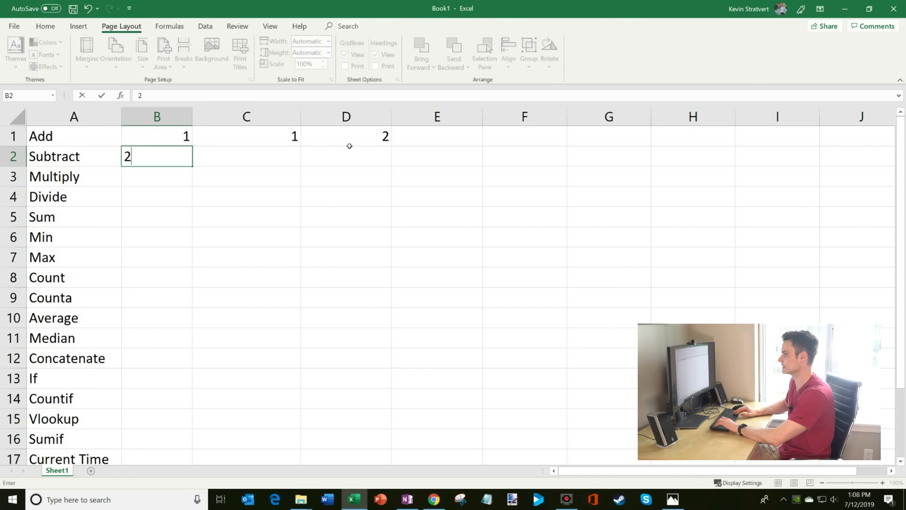
pyautogui.press('Tab')
pyautogui.write('1')
pyautogui.press('Tab')
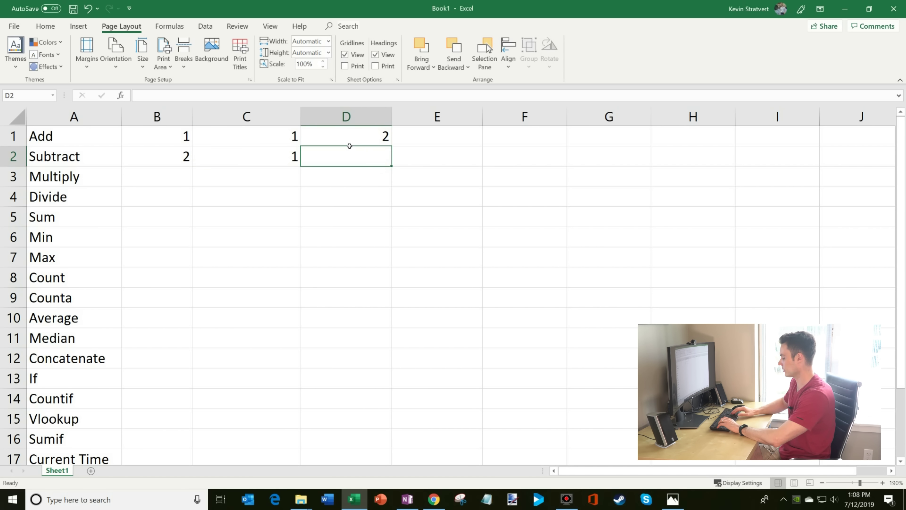
# Enter the formula =2-1 with fixed numbers in D2 of the Subtract row
pyautogui.write('=2-1')
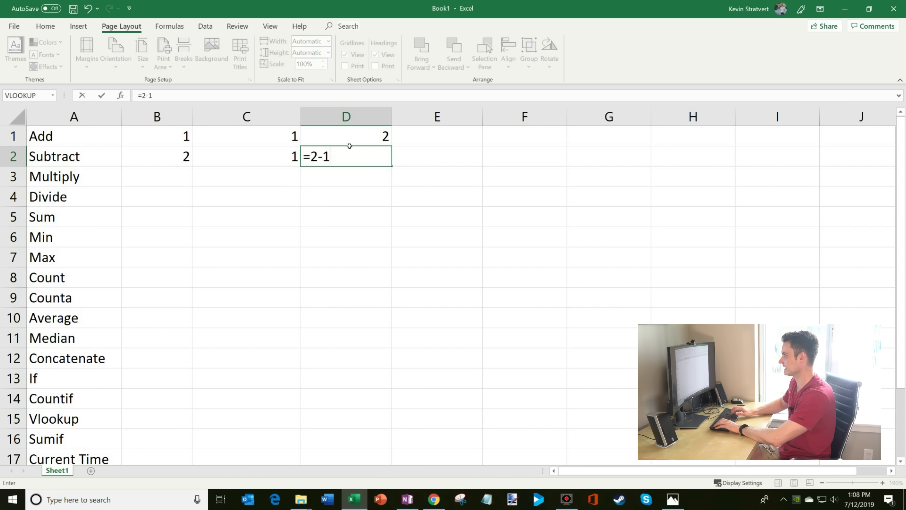
pyautogui.press('Return')
pyautogui.press('Up')
# Replace the content of D2 with the cell-reference formula =B2-C2
pyautogui.write('=')
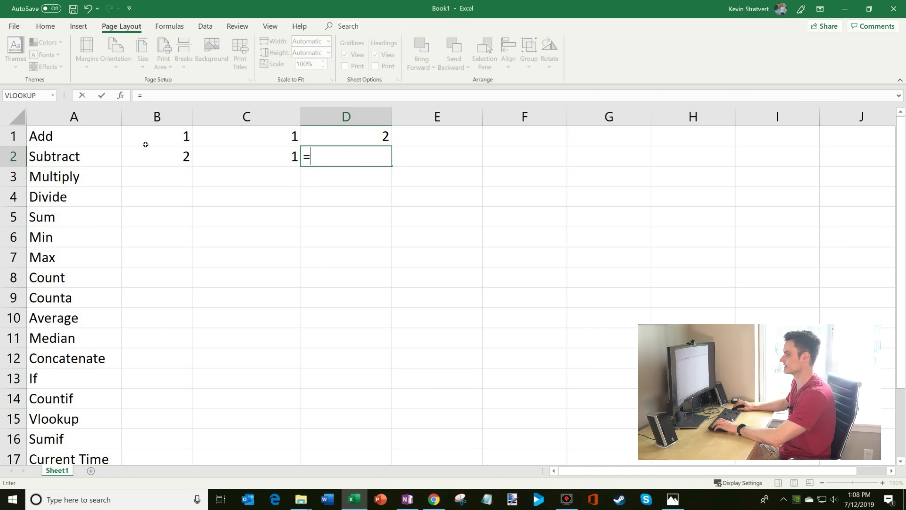
pyautogui.click(166, 161)
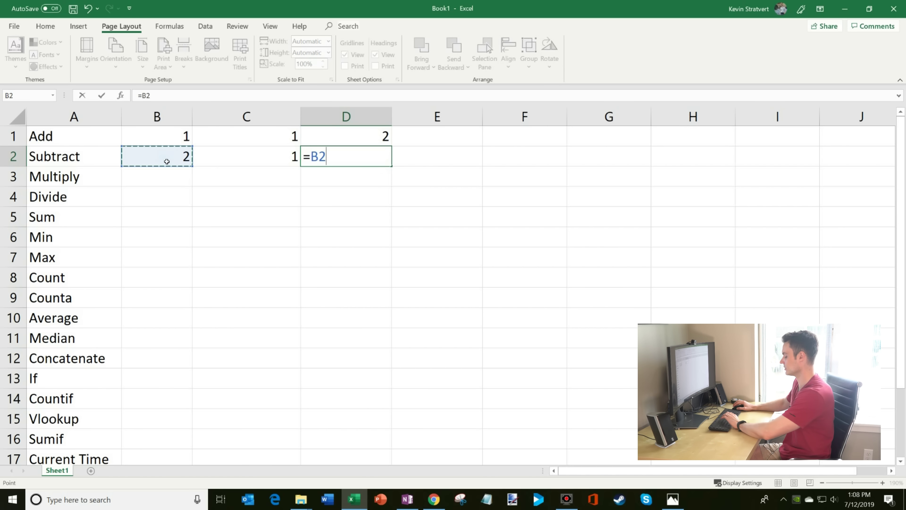
pyautogui.write('-')
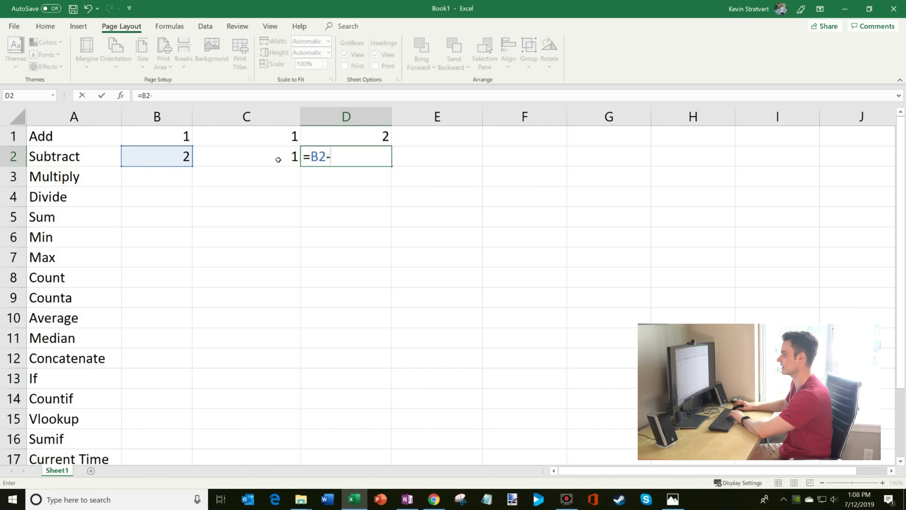
pyautogui.click(278, 160)
pyautogui.press('Return')
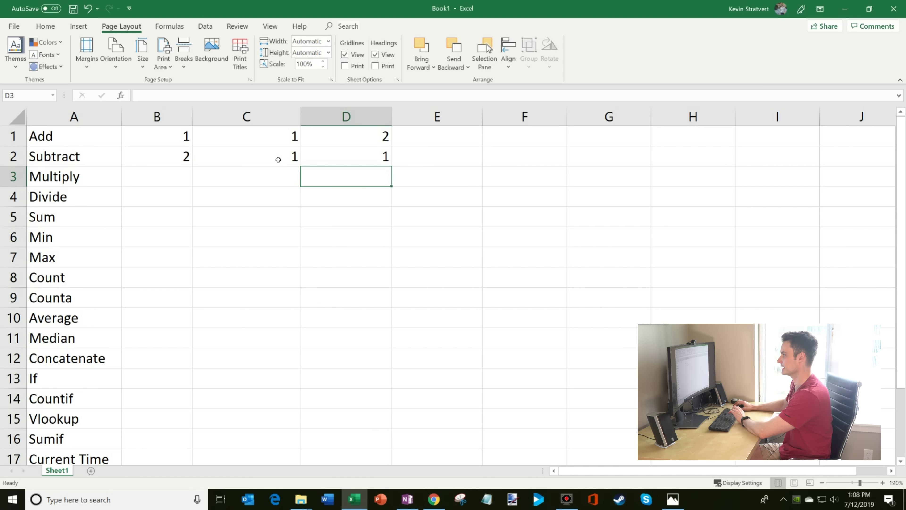
pyautogui.click(357, 161)
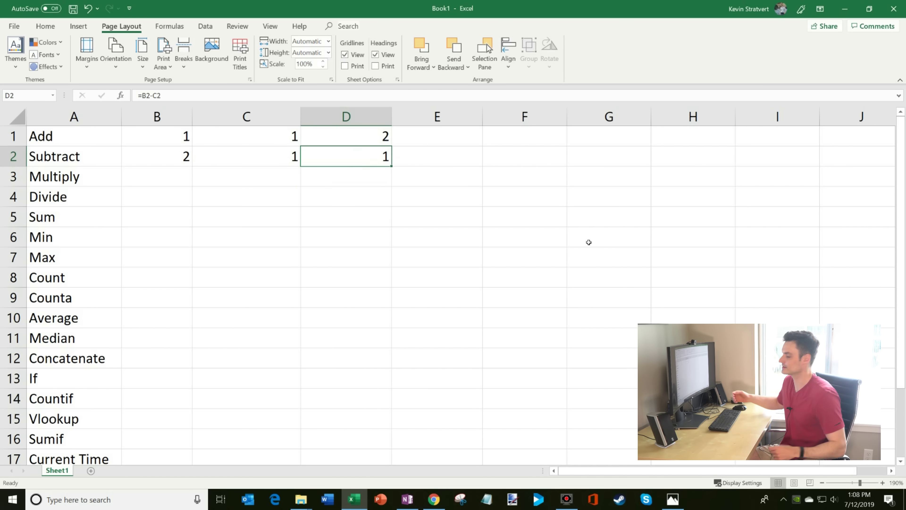
# Enter 2 in both B3 and C3 of the Multiply row
pyautogui.click(174, 174)
pyautogui.write('2')
pyautogui.press('Tab')
pyautogui.write('2')
pyautogui.press('Return')
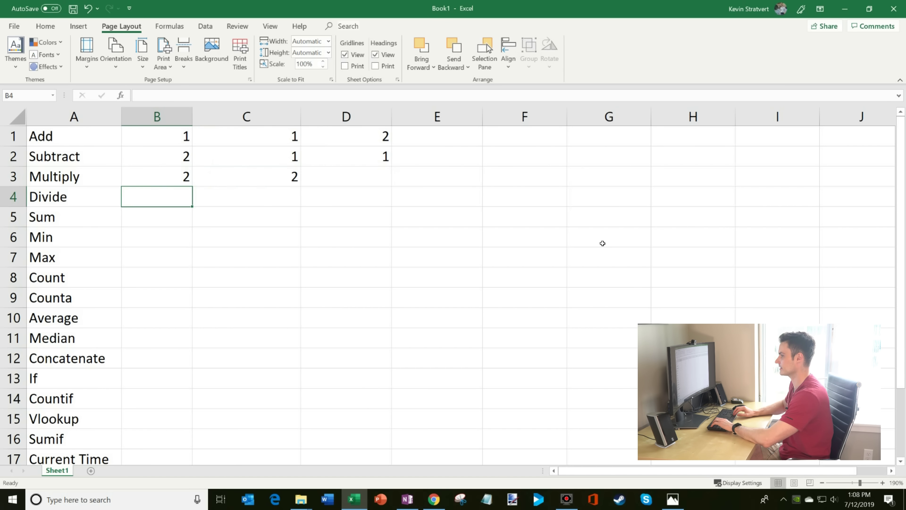
# Enter 4 in B4 and 2 in C4 of the Divide row
pyautogui.write('4')
pyautogui.press('Tab')
pyautogui.write('2')
pyautogui.press('Tab')
# Multiply the two Multiply-row values with the formula =B3*C3 in D3
pyautogui.press('Up')
pyautogui.press('Up')
pyautogui.press('Down')
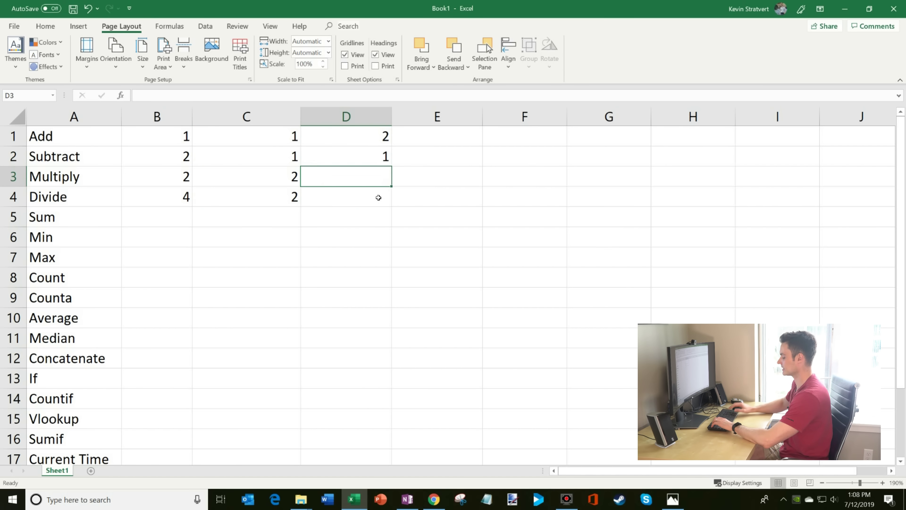
pyautogui.write('=')
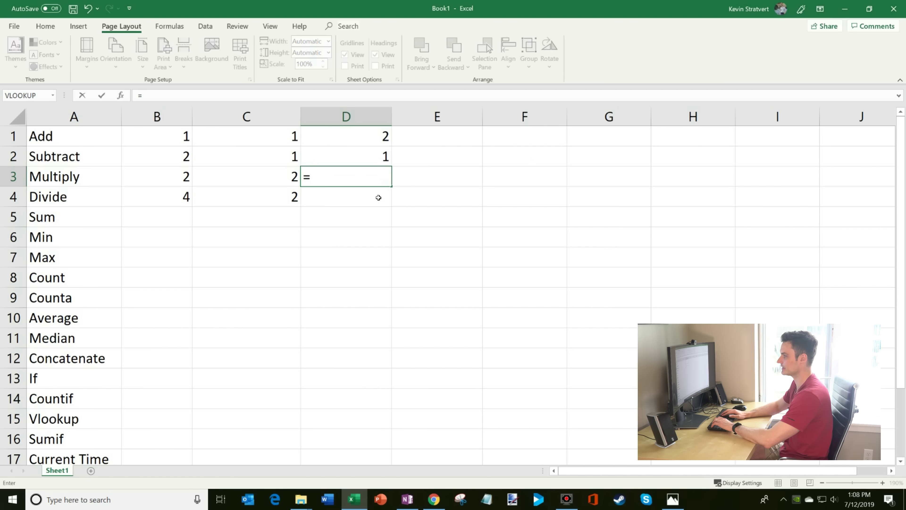
pyautogui.click(165, 179)
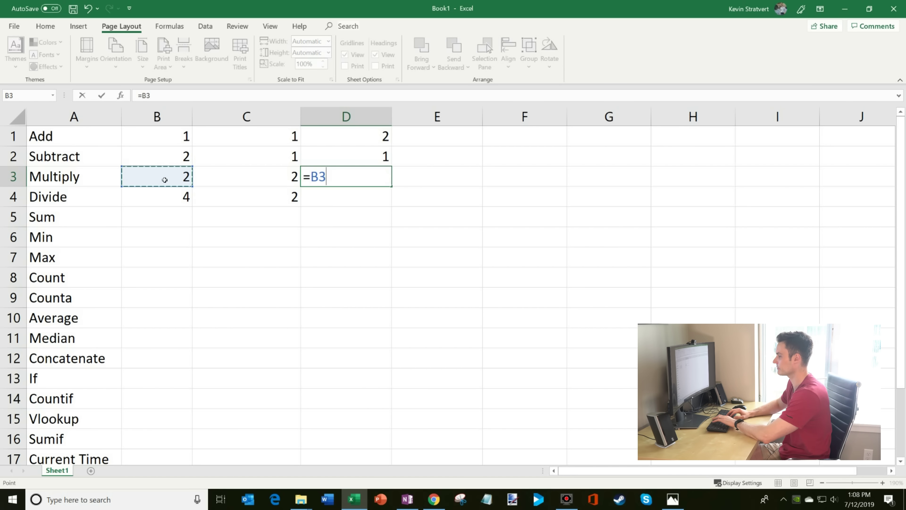
pyautogui.write('*')
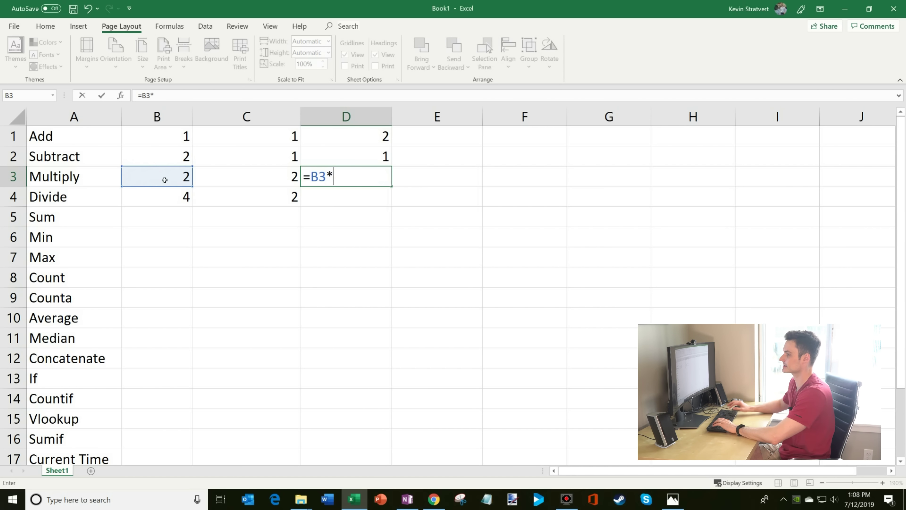
pyautogui.click(259, 180)
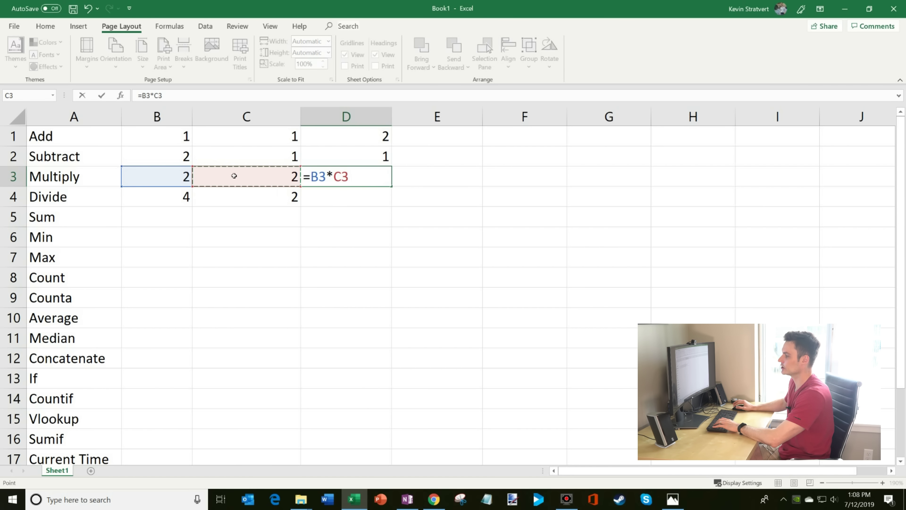
pyautogui.press('BackSpace')
pyautogui.press('BackSpace')
pyautogui.write('C3')
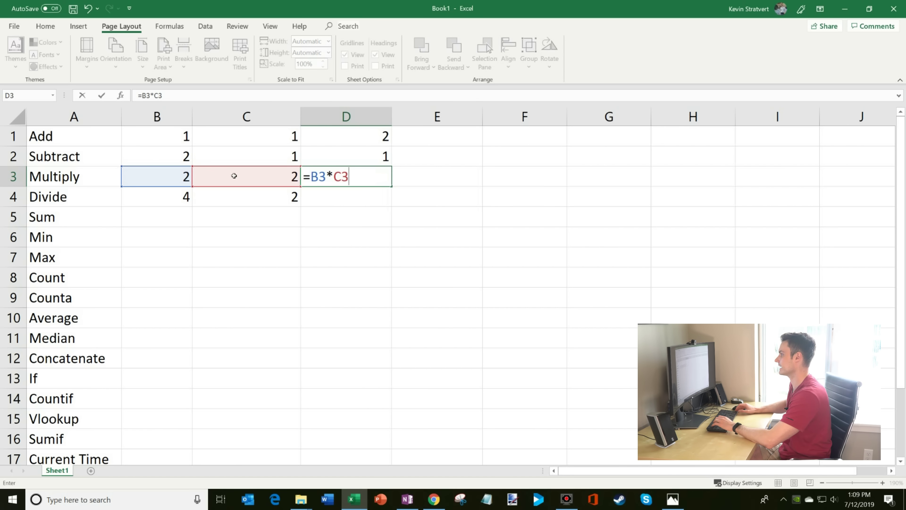
pyautogui.press('Return')
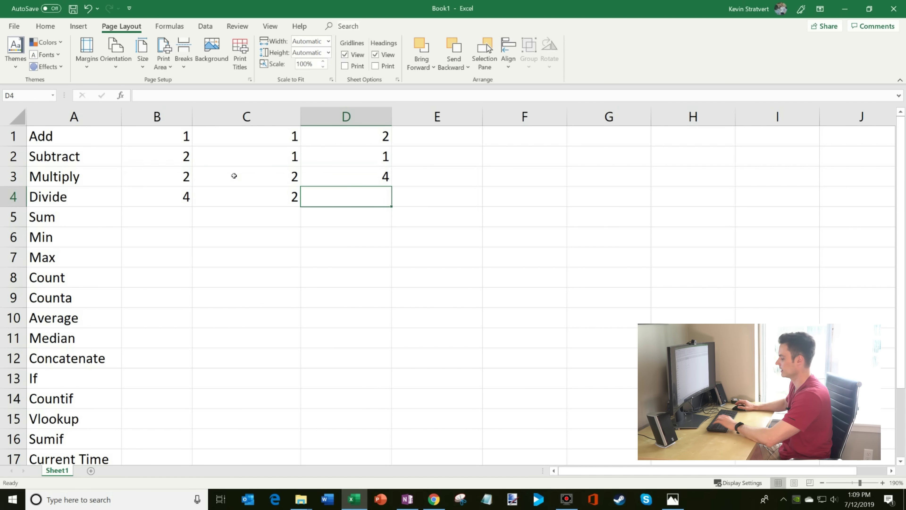
# Divide the two Divide-row values with the formula =B4/C4 in D4
pyautogui.write('=')
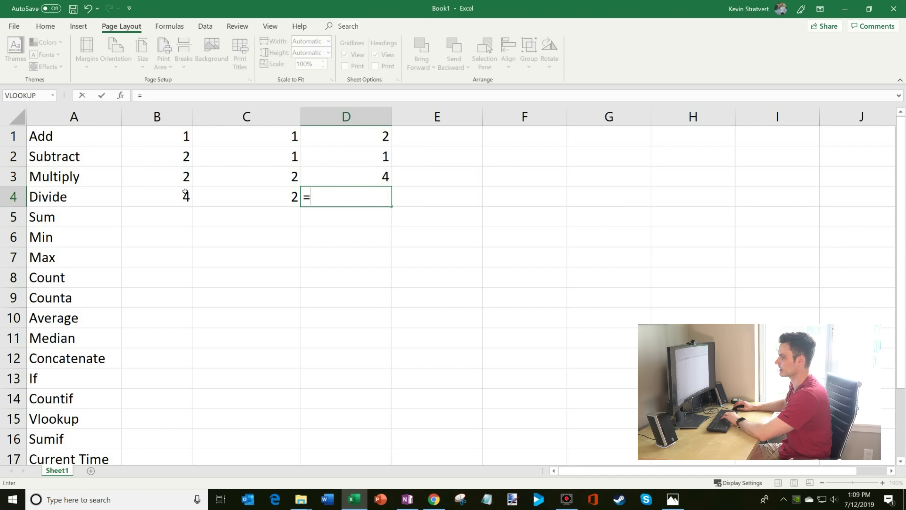
pyautogui.click(177, 202)
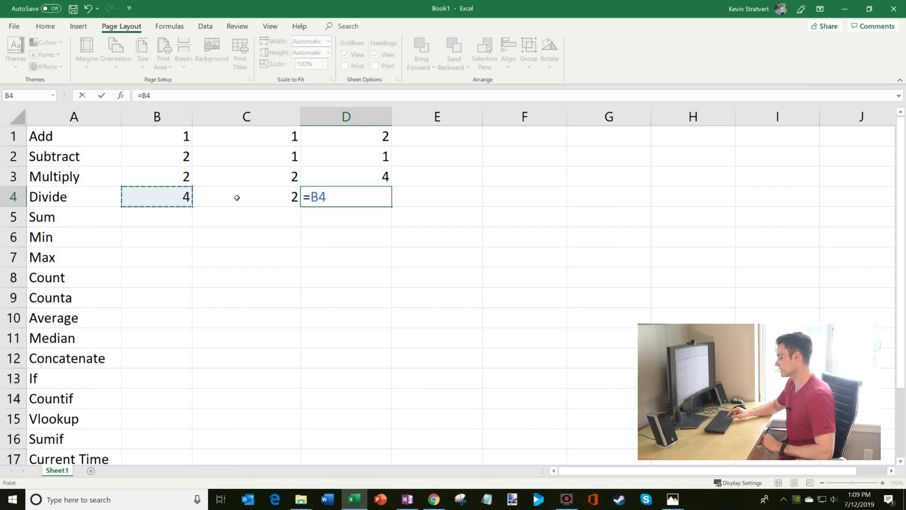
pyautogui.write('/')
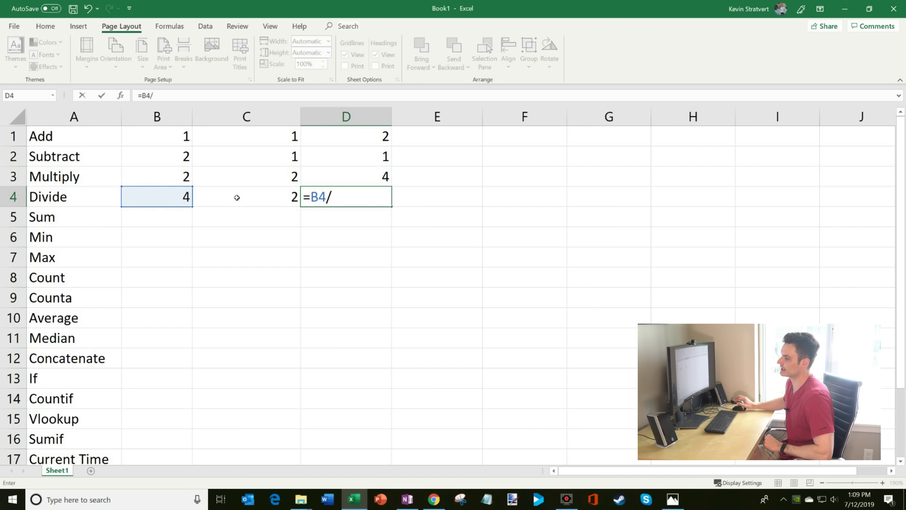
pyautogui.click(237, 197)
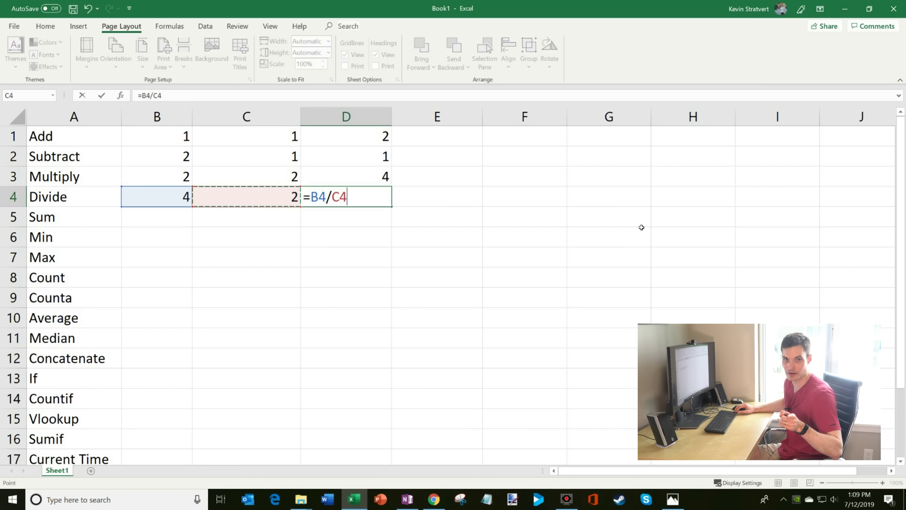
pyautogui.press('Return')
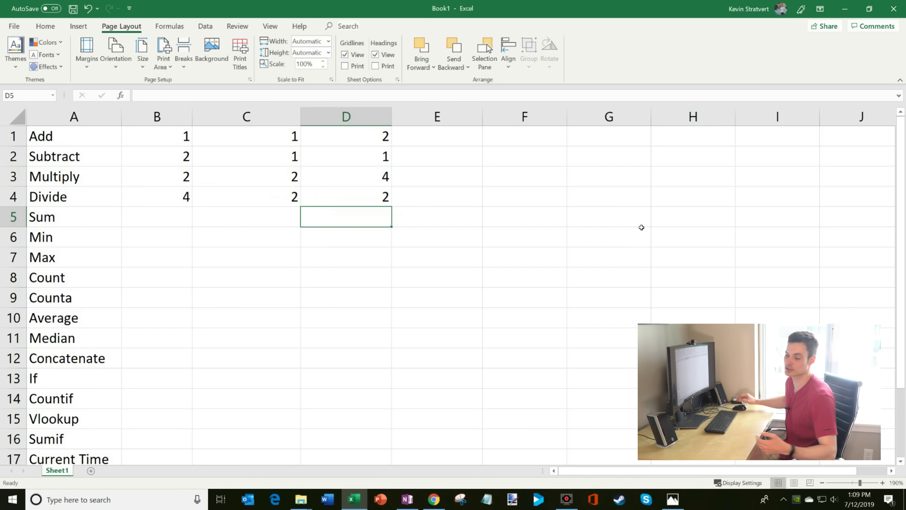
pyautogui.moveTo(71, 143); pyautogui.dragTo(370, 193)
pyautogui.click(371, 192)
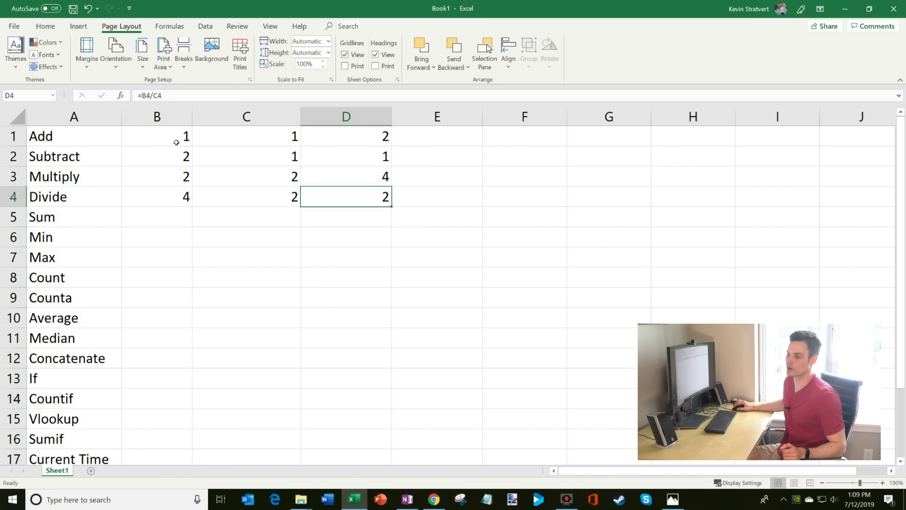
pyautogui.moveTo(177, 143); pyautogui.dragTo(330, 192)
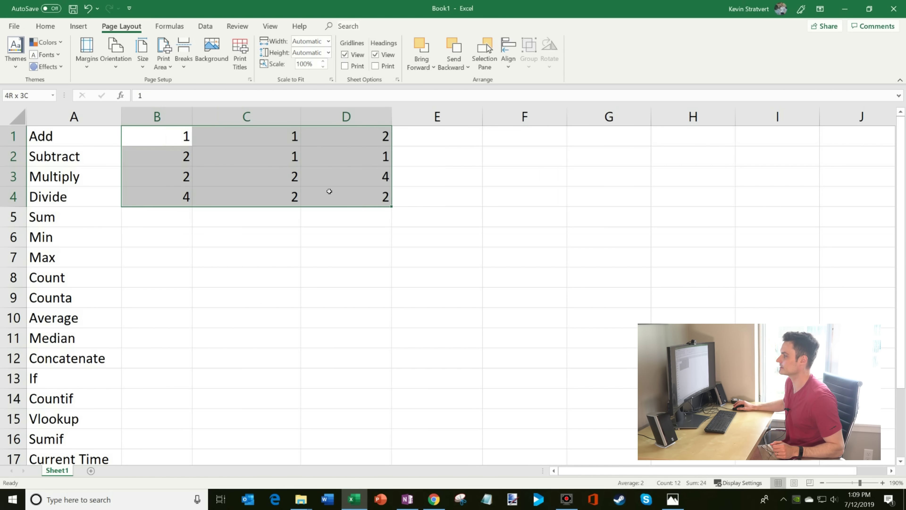
pyautogui.click(486, 137)
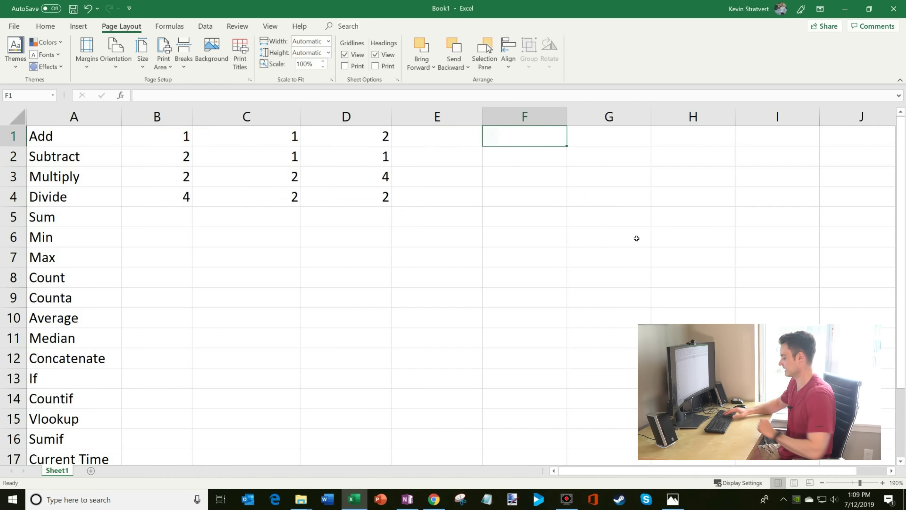
pyautogui.write('=1+1+2')
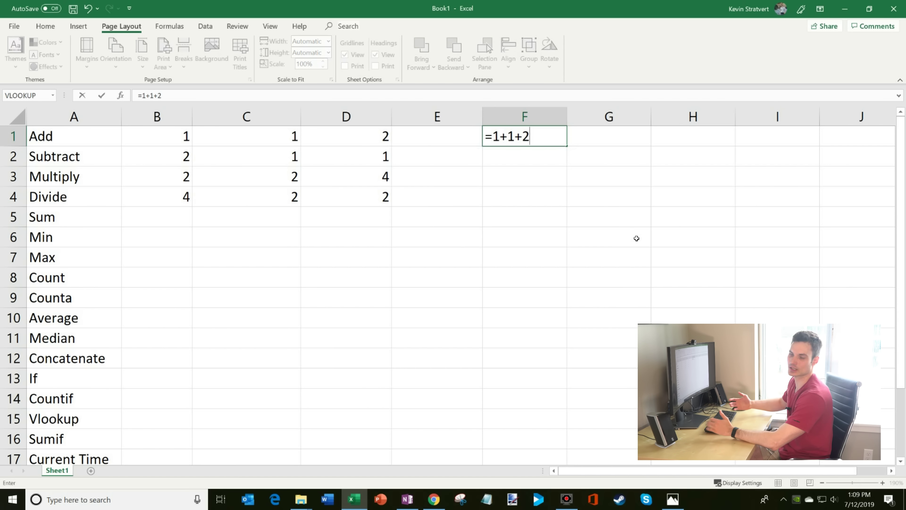
pyautogui.press('BackSpace')
pyautogui.press('BackSpace')
pyautogui.press('BackSpace')
pyautogui.press('BackSpace')
pyautogui.press('BackSpace')
pyautogui.press('BackSpace')
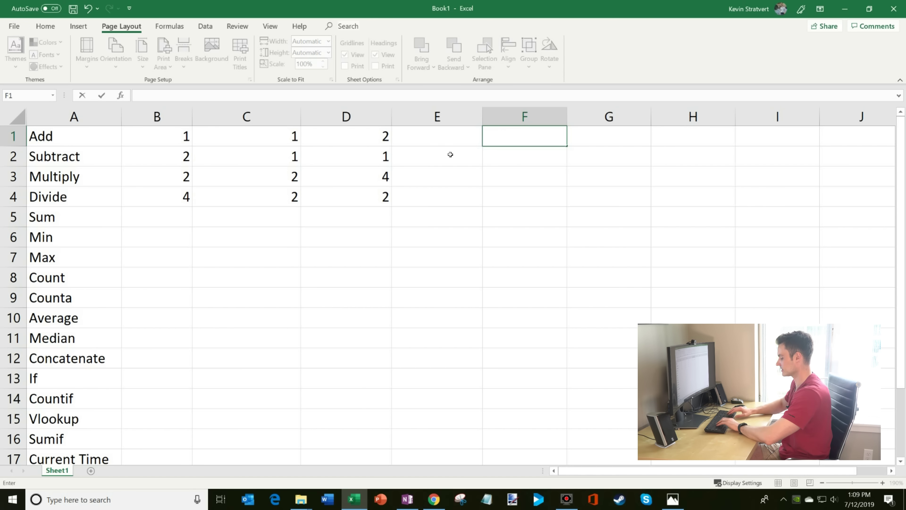
pyautogui.write('=')
pyautogui.click(169, 143)
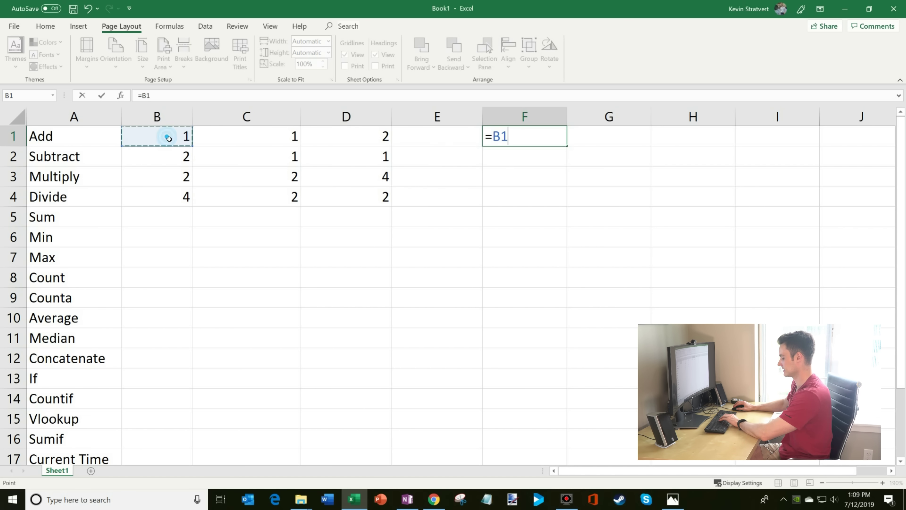
pyautogui.write('+')
pyautogui.click(233, 142)
pyautogui.write('+')
pyautogui.click(351, 141)
pyautogui.write('+')
pyautogui.click(171, 156)
pyautogui.click(524, 155)
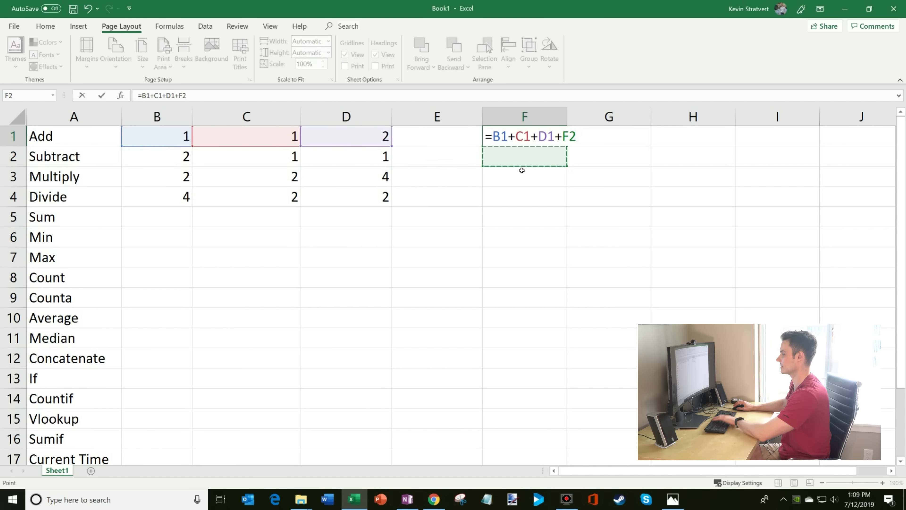
pyautogui.press('Escape')
pyautogui.click(155, 239)
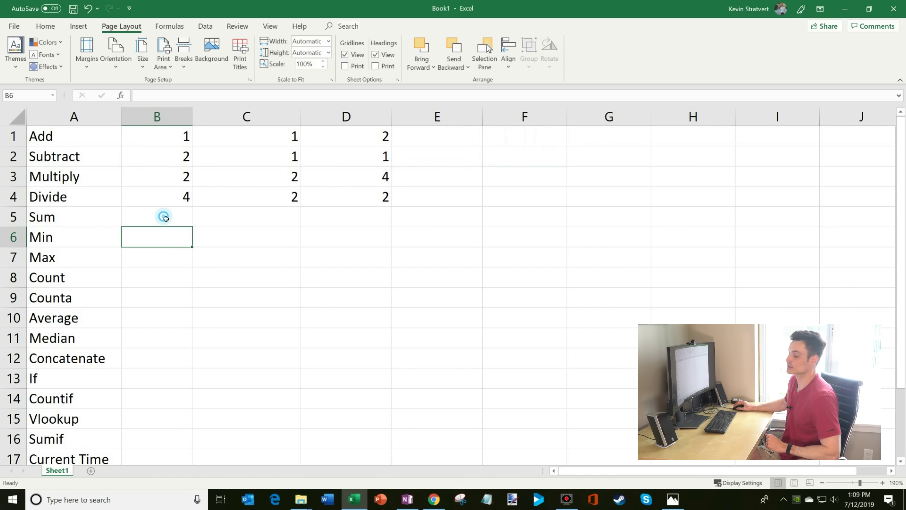
pyautogui.click(162, 215)
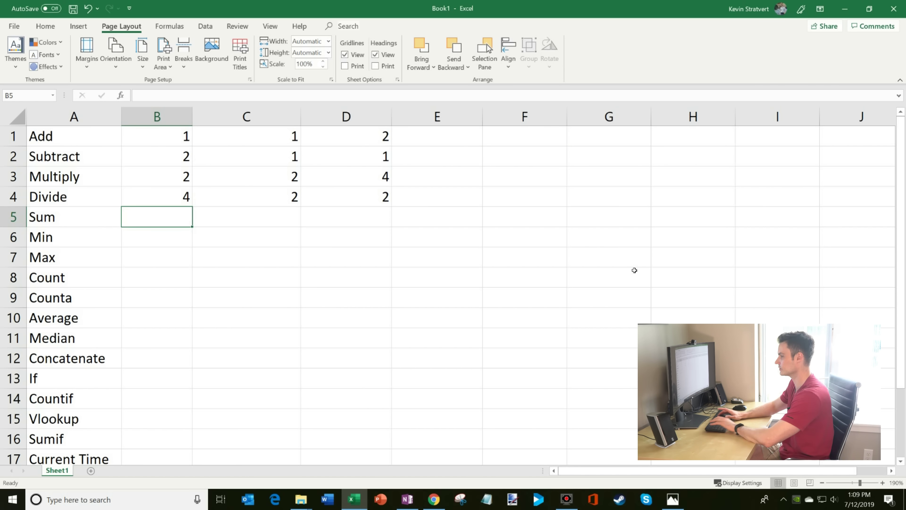
pyautogui.write('=')
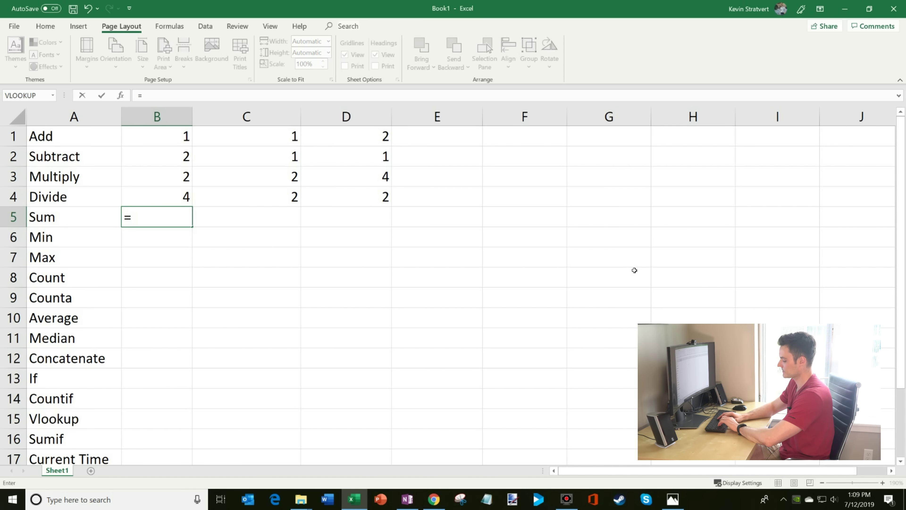
pyautogui.write('sum')
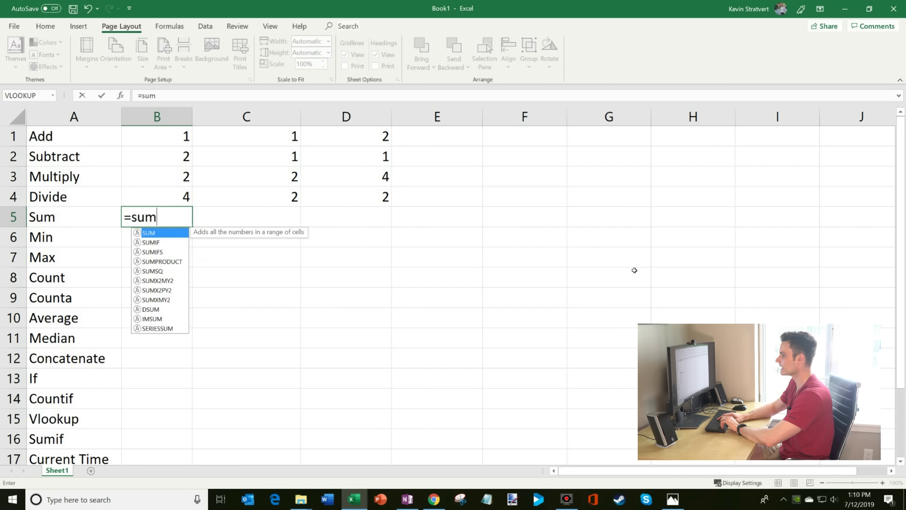
pyautogui.write('(')
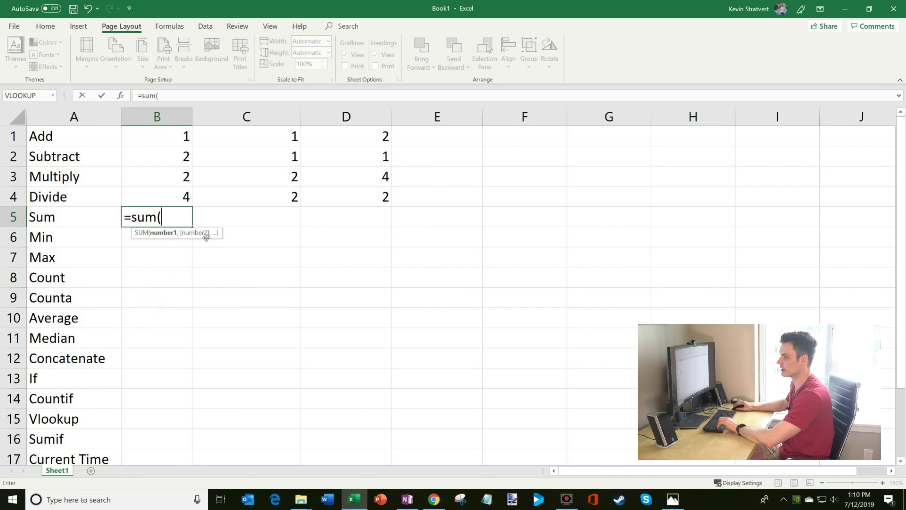
pyautogui.click(176, 142)
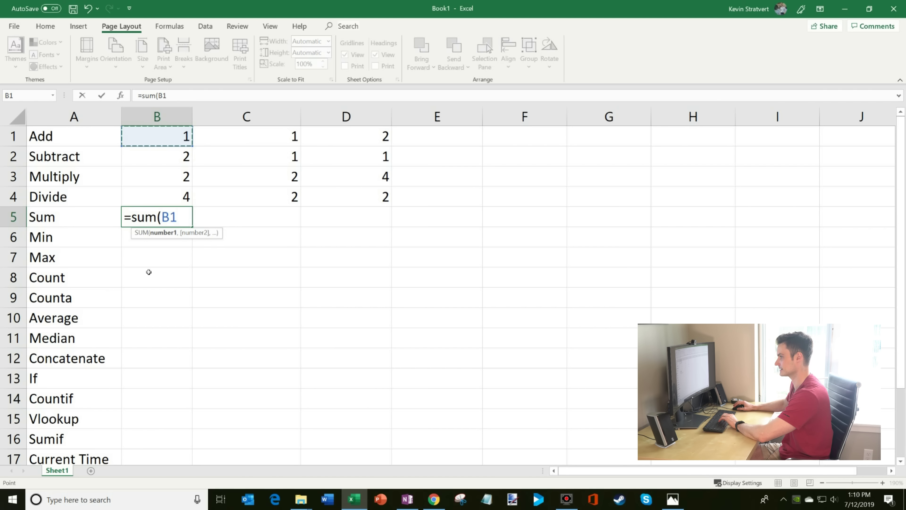
pyautogui.write(',')
pyautogui.click(236, 141)
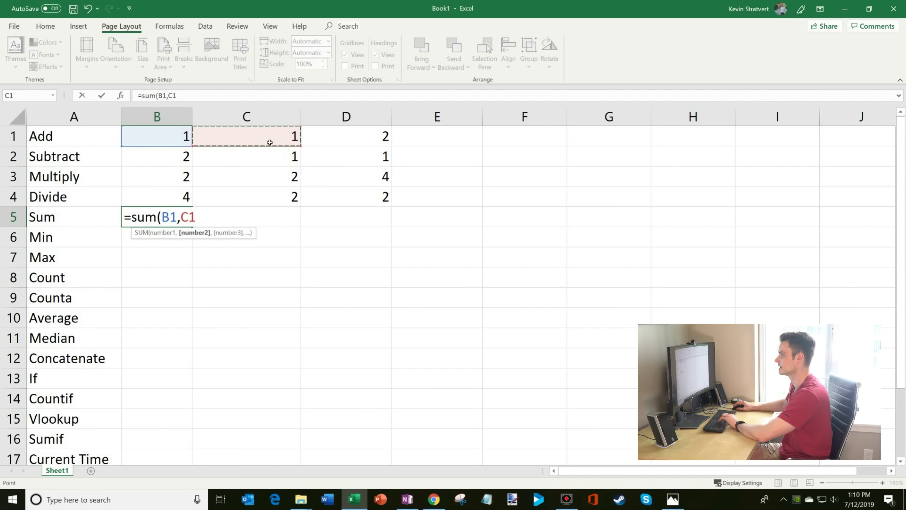
pyautogui.write(',')
pyautogui.click(348, 135)
pyautogui.click(191, 253)
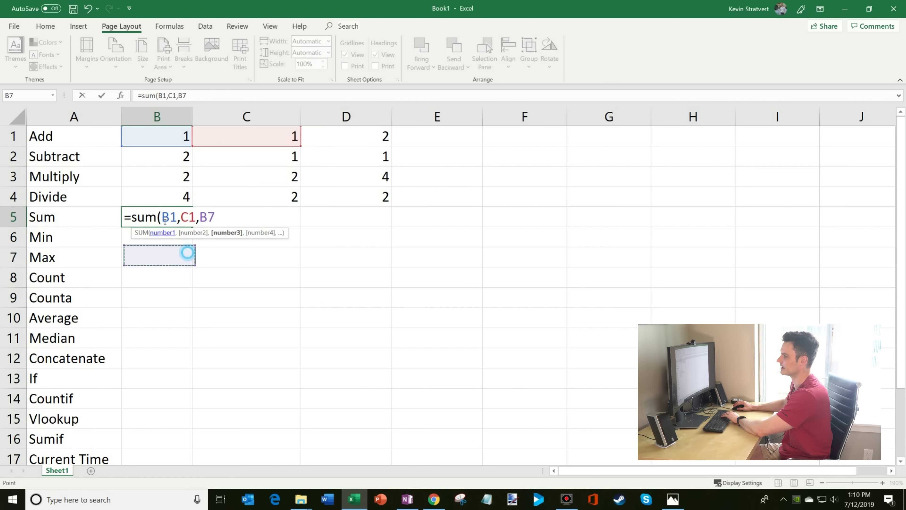
pyautogui.press('Escape')
# Total the range B1:D4 in B5 with a directly entered =sum(B1:D4) formula, and clear the cell again
pyautogui.click(169, 218)
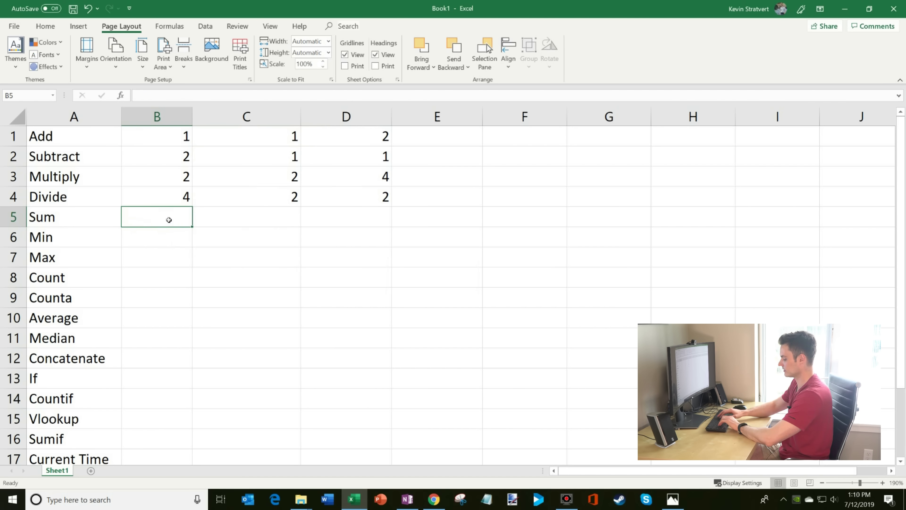
pyautogui.write('=sum(')
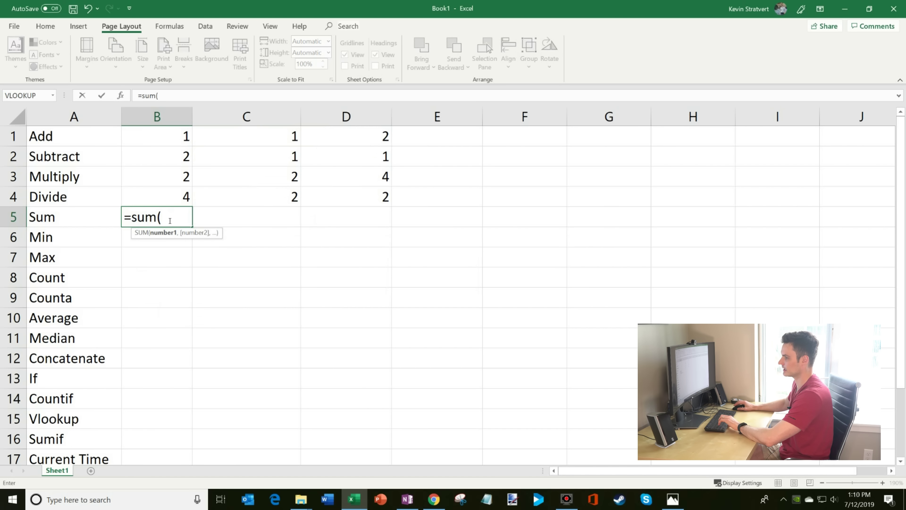
pyautogui.moveTo(166, 139); pyautogui.dragTo(363, 202)
pyautogui.click(156, 133)
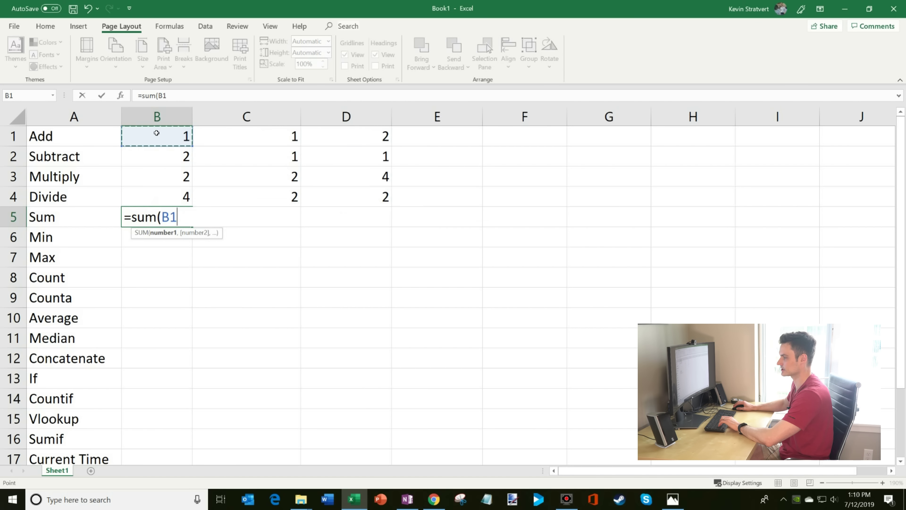
pyautogui.moveTo(295, 174); pyautogui.dragTo(371, 197)
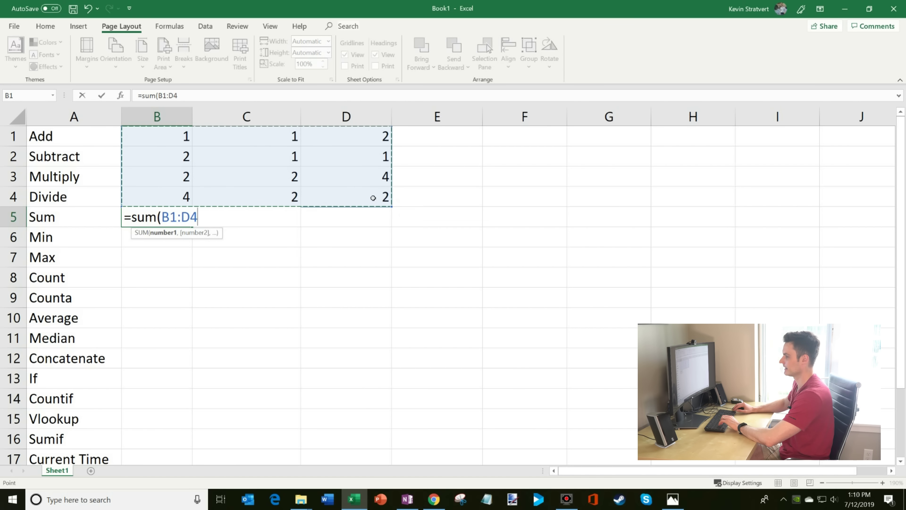
pyautogui.write(')')
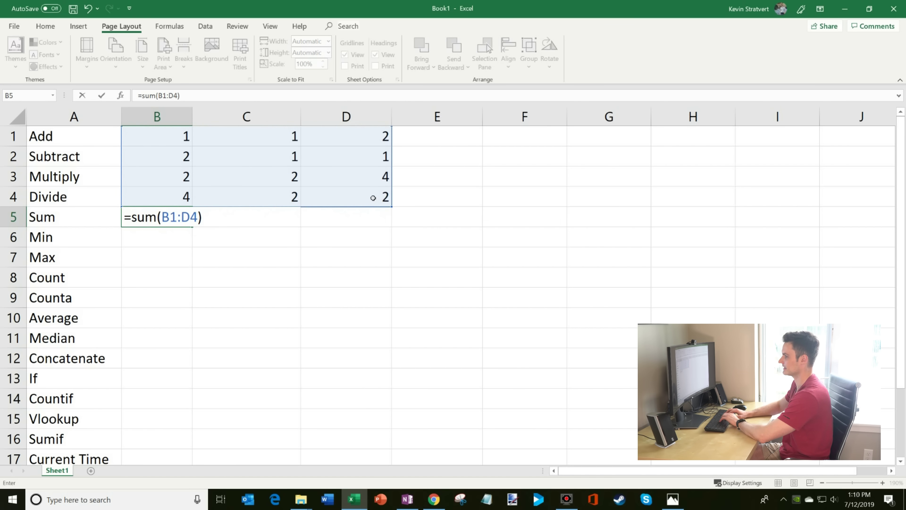
pyautogui.press('Return')
pyautogui.press('Up')
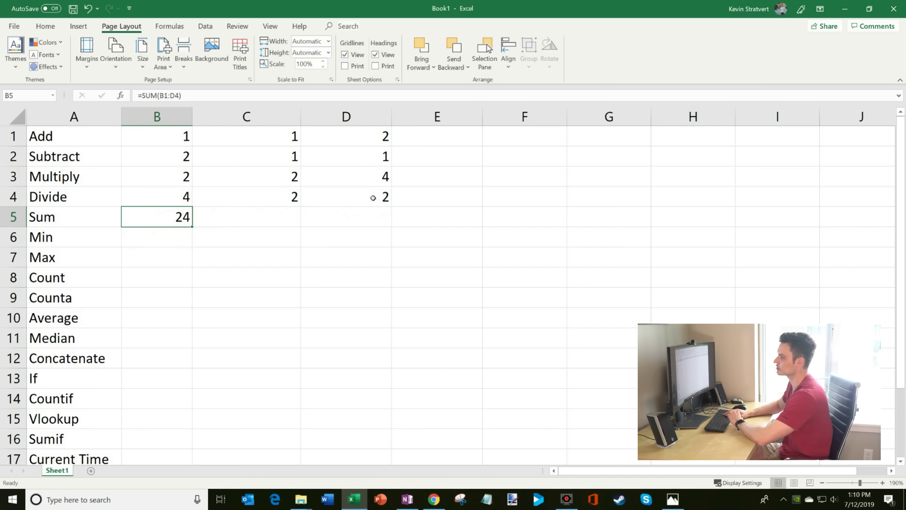
pyautogui.press('Delete')
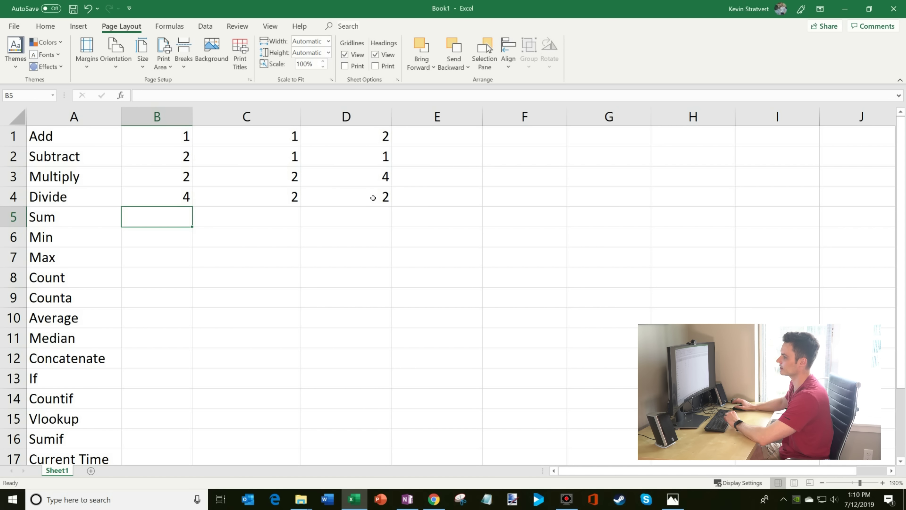
# Insert the SUM function in B5 through the function search, with B1:D4 as its Number1 argument
pyautogui.click(121, 95)
pyautogui.write('sum')
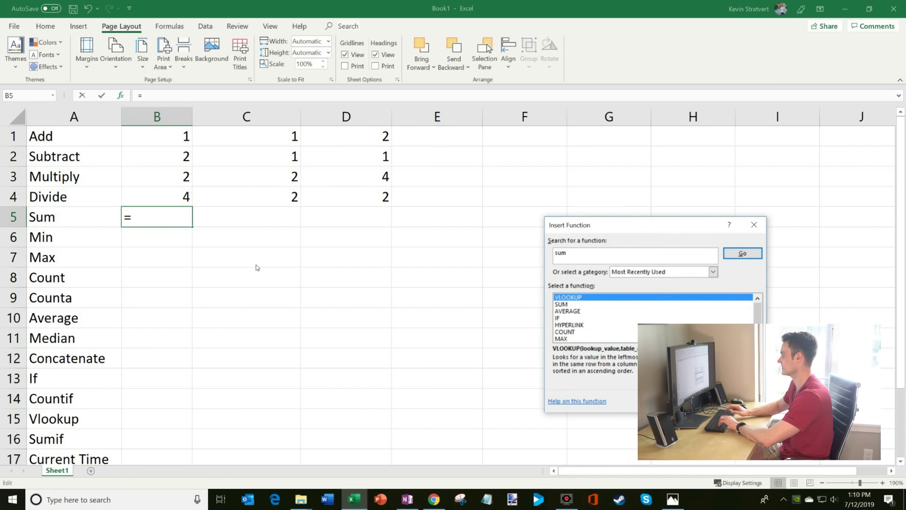
pyautogui.press('Return')
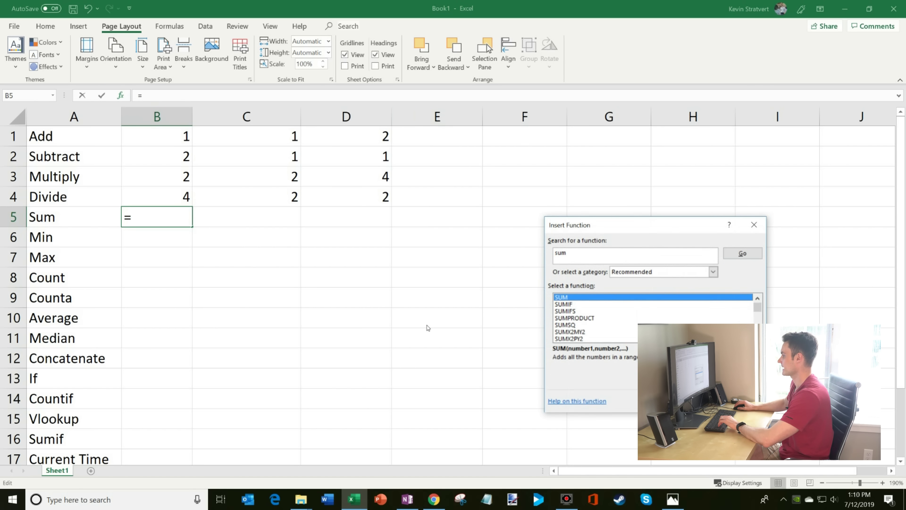
pyautogui.press('Return')
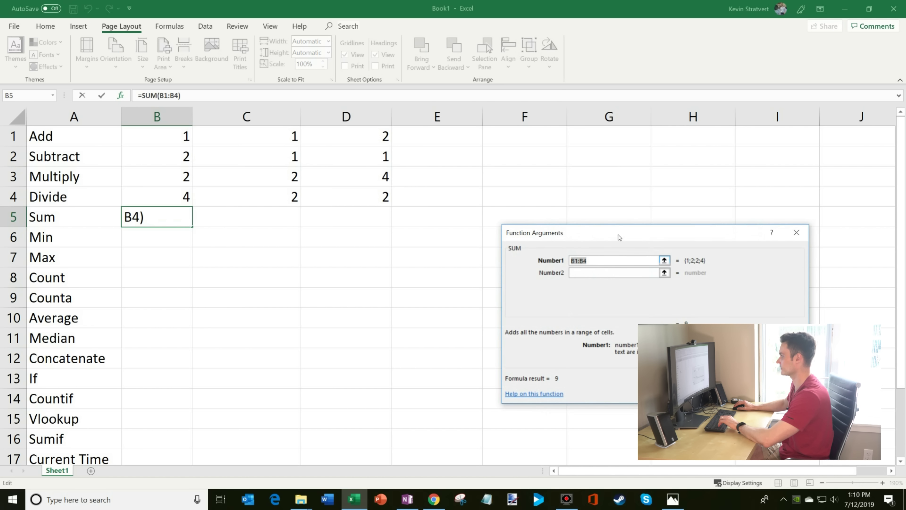
pyautogui.moveTo(617, 235); pyautogui.dragTo(418, 215)
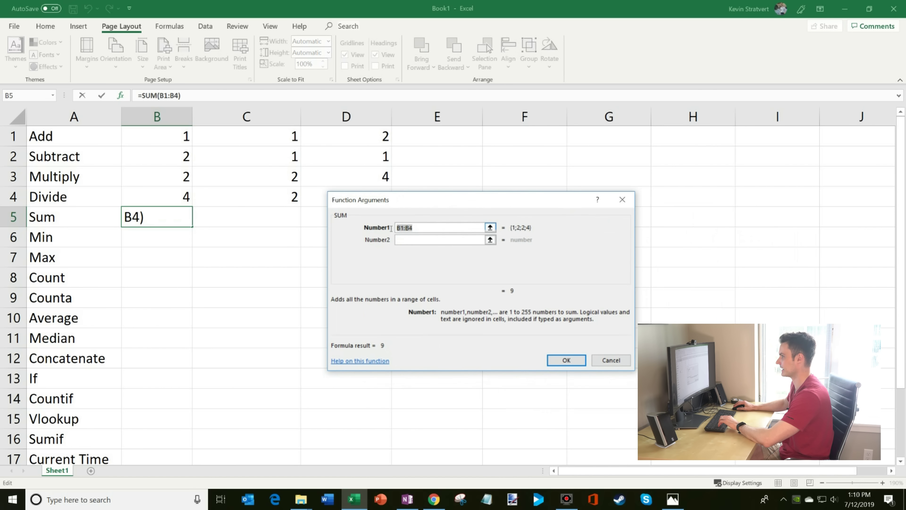
pyautogui.moveTo(177, 129); pyautogui.dragTo(341, 201)
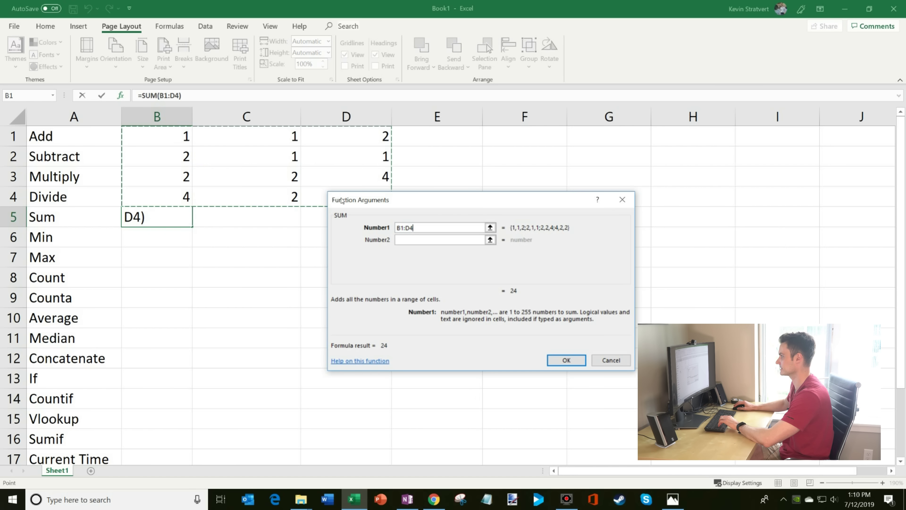
pyautogui.click(575, 360)
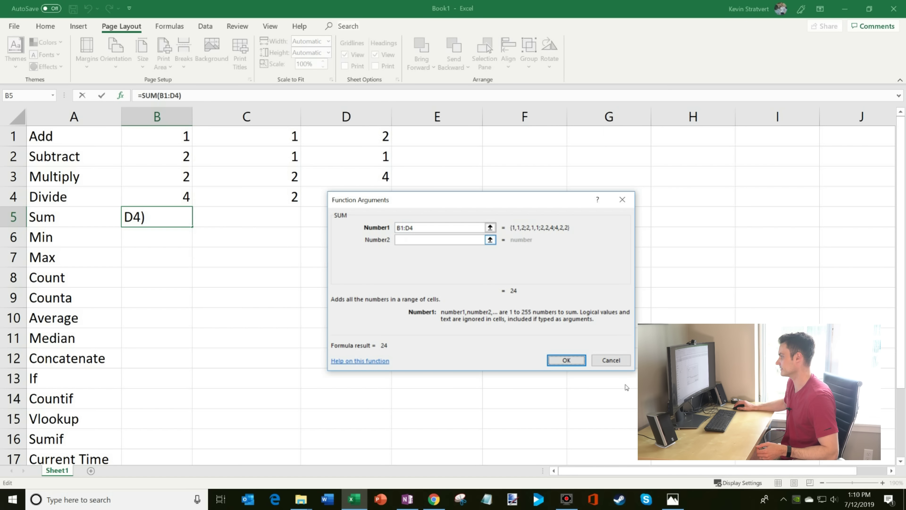
pyautogui.click(575, 360)
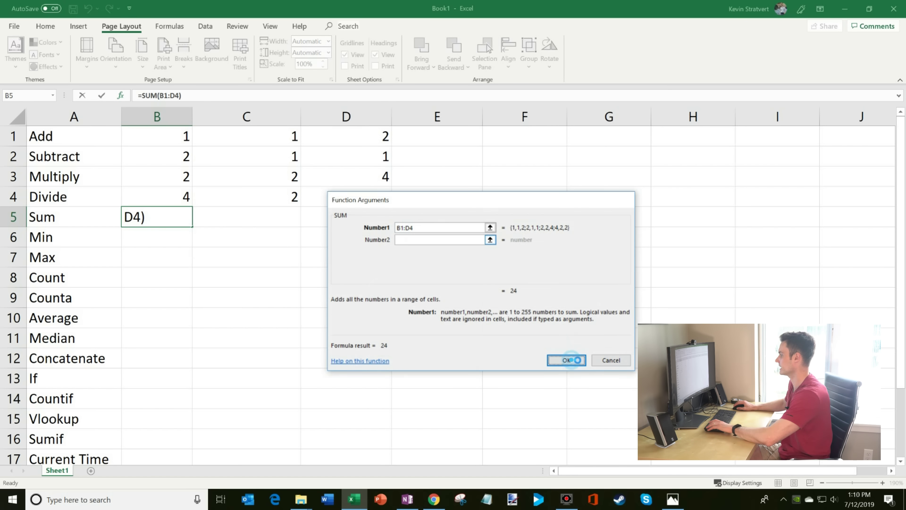
pyautogui.click(163, 238)
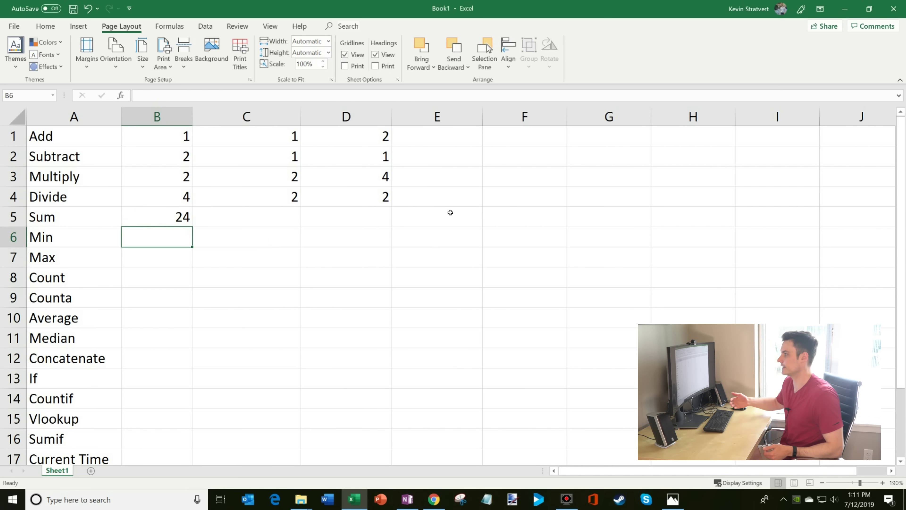
# Find the smallest value of the range B1:D4 with the formula =min(B1:D4) in B6
pyautogui.moveTo(152, 134); pyautogui.dragTo(357, 196)
pyautogui.click(189, 137)
pyautogui.click(178, 239)
pyautogui.moveTo(168, 135); pyautogui.dragTo(336, 194)
pyautogui.click(160, 239)
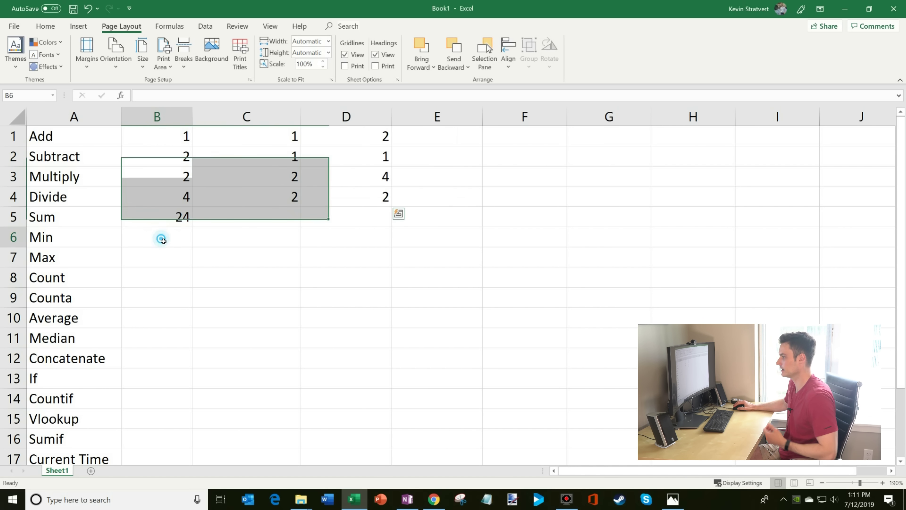
pyautogui.write('=min')
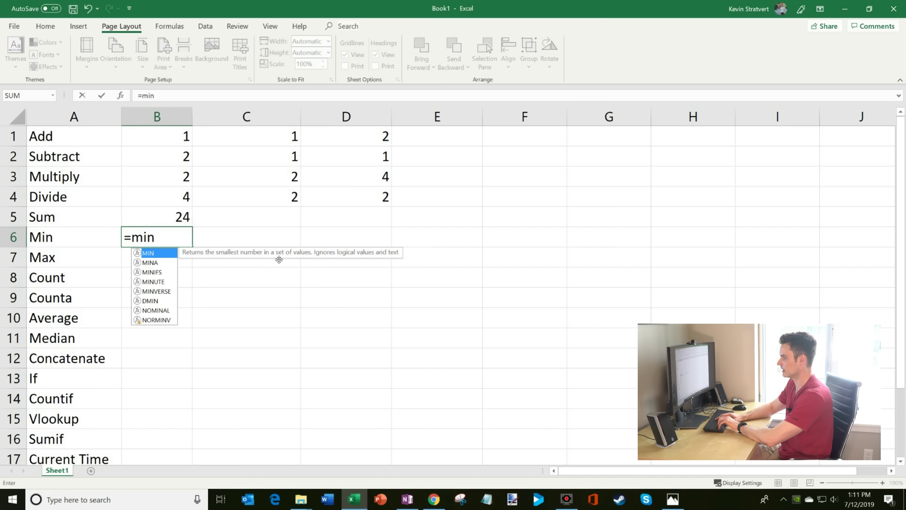
pyautogui.write('(')
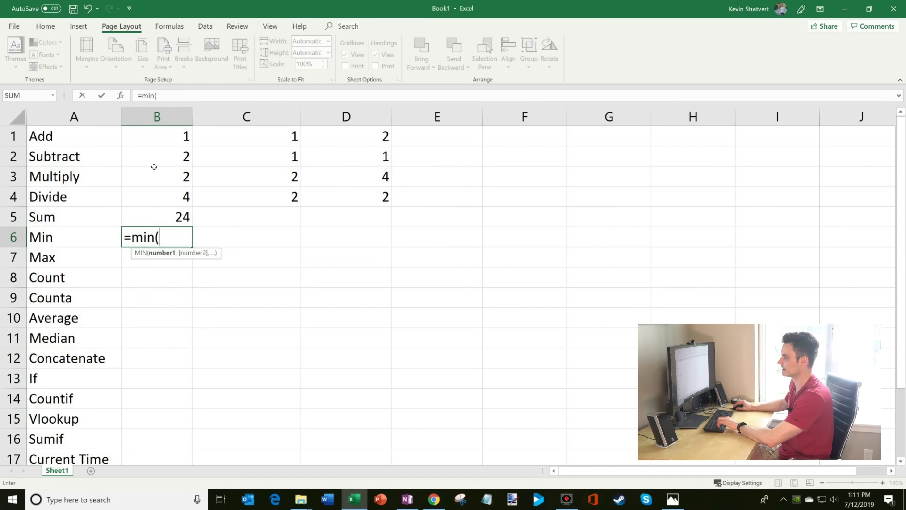
pyautogui.moveTo(159, 135); pyautogui.dragTo(374, 200)
pyautogui.write(')')
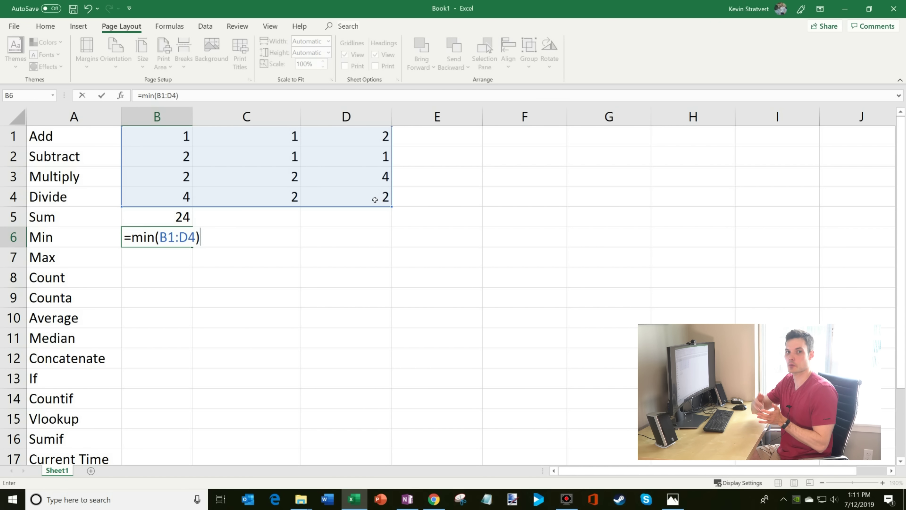
pyautogui.press('Return')
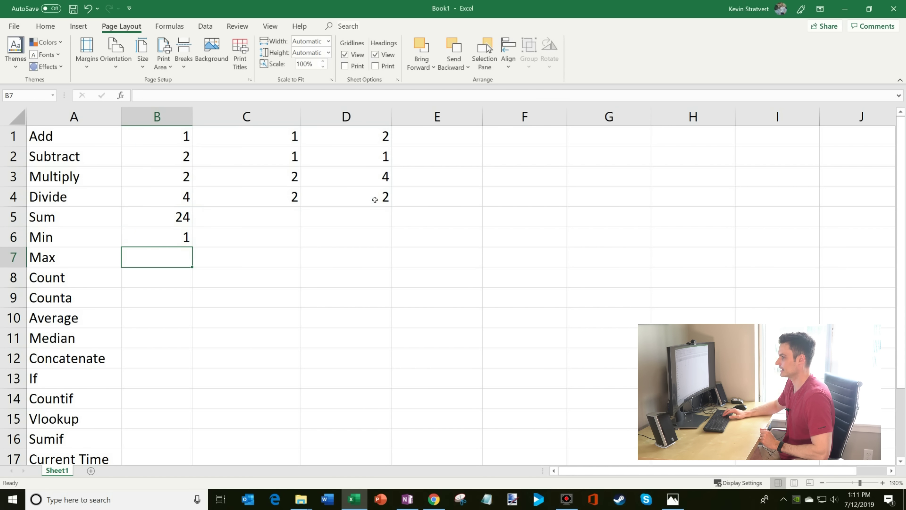
# Find the largest value of the range B1:D4 with the formula =max(B1:D4) in B7
pyautogui.write('=')
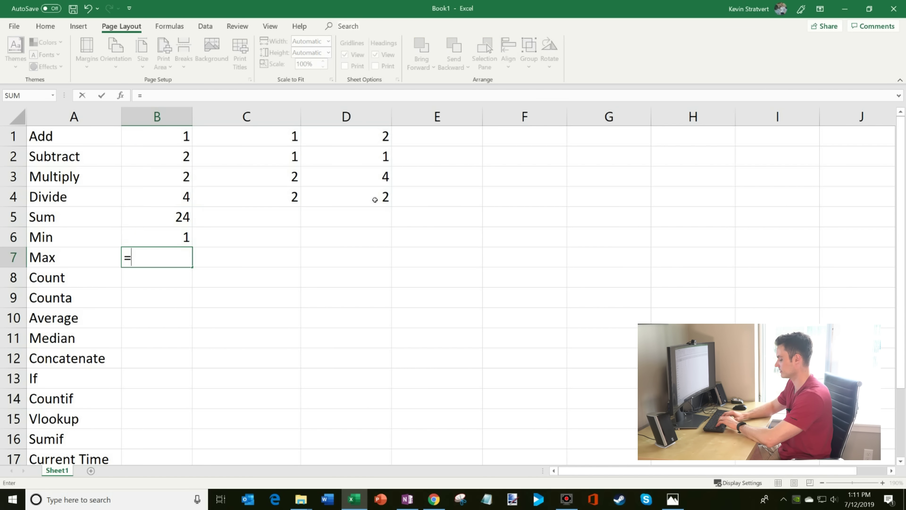
pyautogui.write('max')
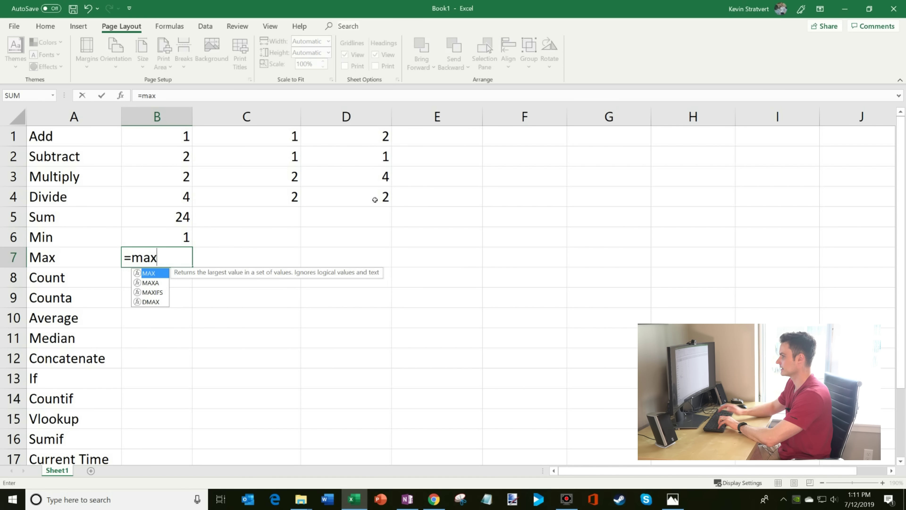
pyautogui.write('(')
pyautogui.moveTo(182, 137); pyautogui.dragTo(374, 196)
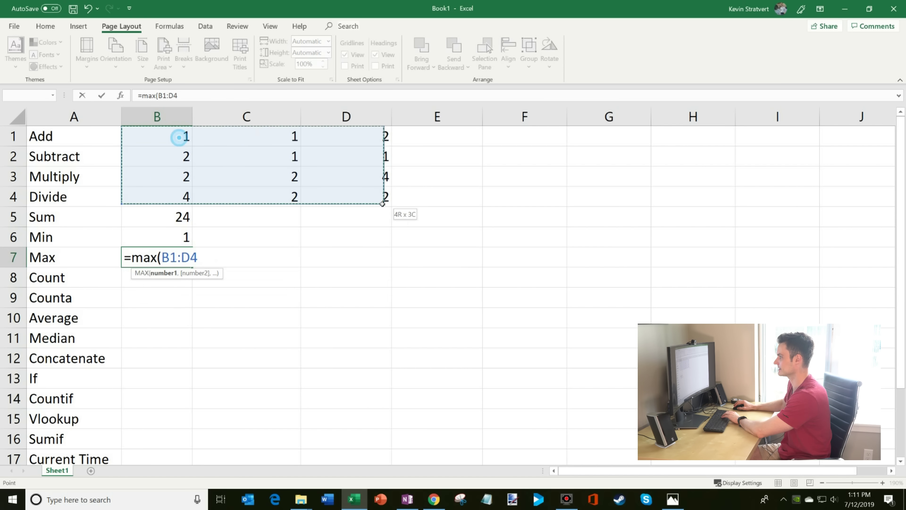
pyautogui.write(')')
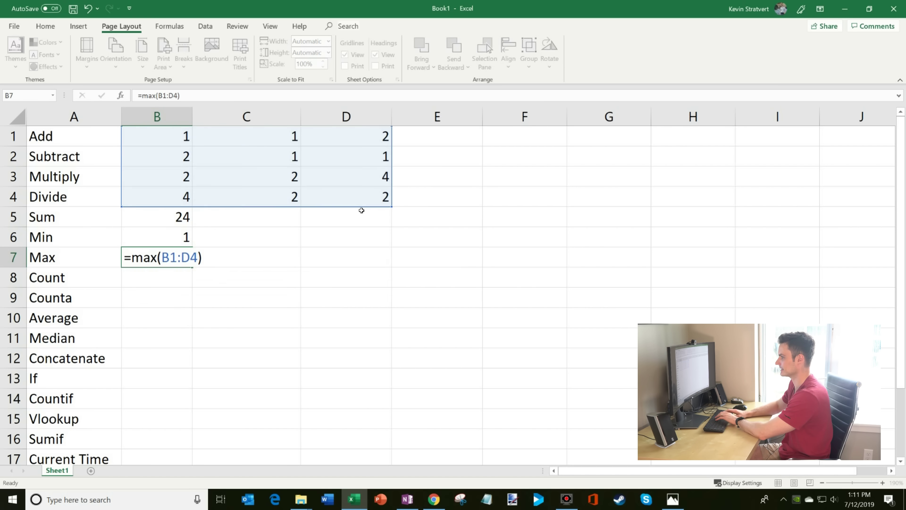
pyautogui.press('Return')
pyautogui.press('Up')
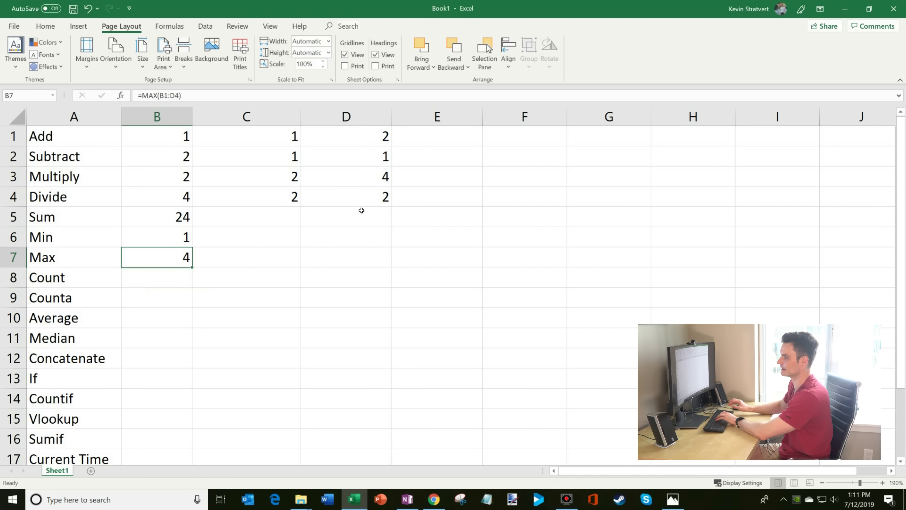
# Change the first Divide value in B4 to 10 and check the Max cell
pyautogui.click(180, 191)
pyautogui.write('10')
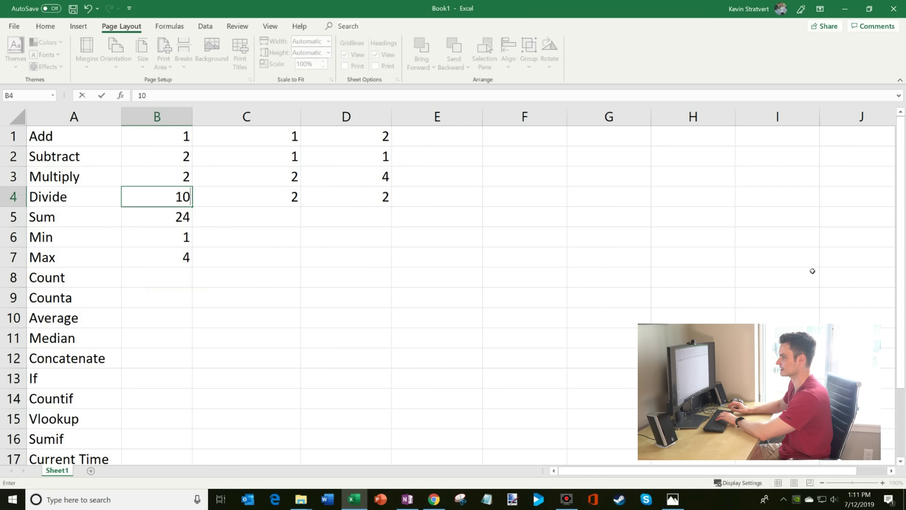
pyautogui.press('Return')
pyautogui.click(223, 261)
pyautogui.click(192, 259)
# Check the Min cell and change the first Add value in B1 to 0
pyautogui.click(183, 239)
pyautogui.click(186, 135)
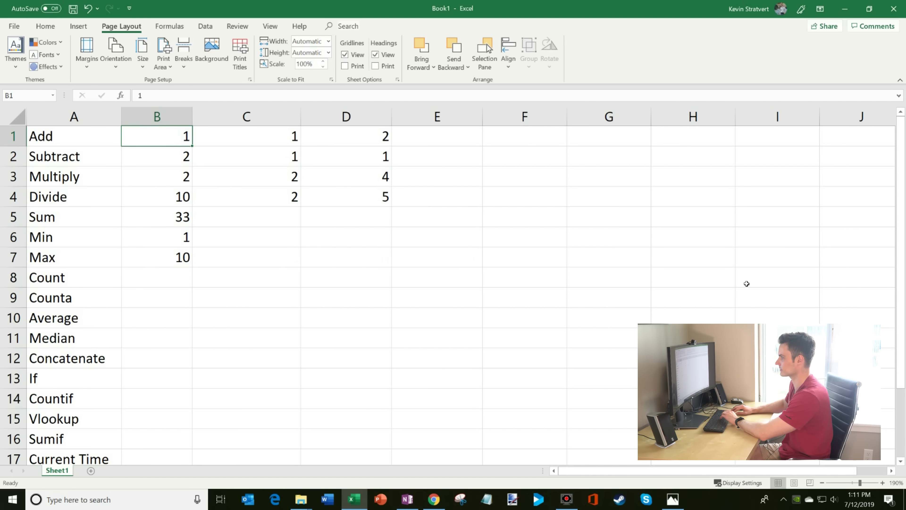
pyautogui.write('0')
pyautogui.press('Return')
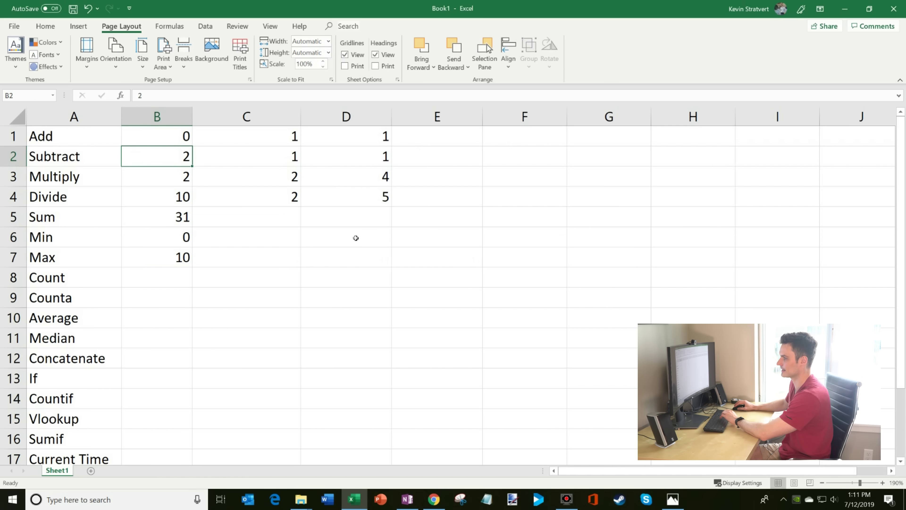
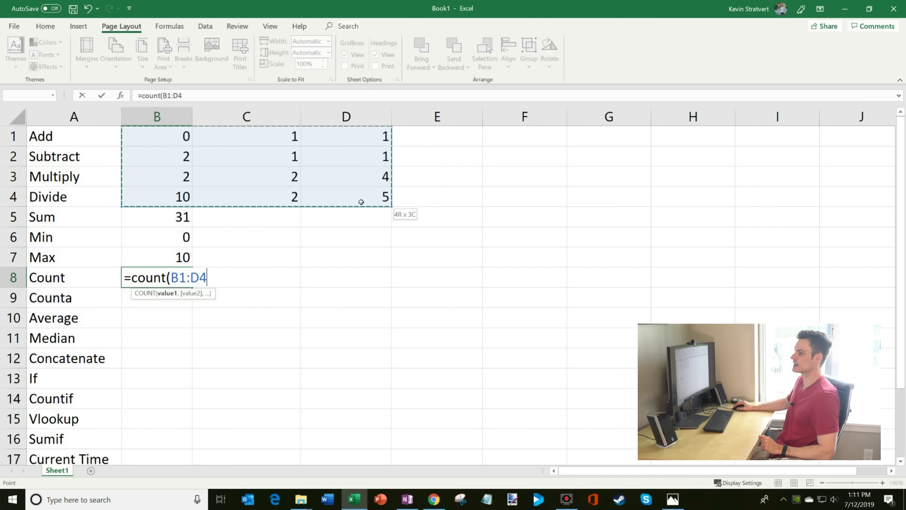
# Count the numeric cells with the formula =count(B1:D4) in B8 and check it against the selected range
pyautogui.moveTo(361, 202); pyautogui.dragTo(361, 202)
pyautogui.write(')')
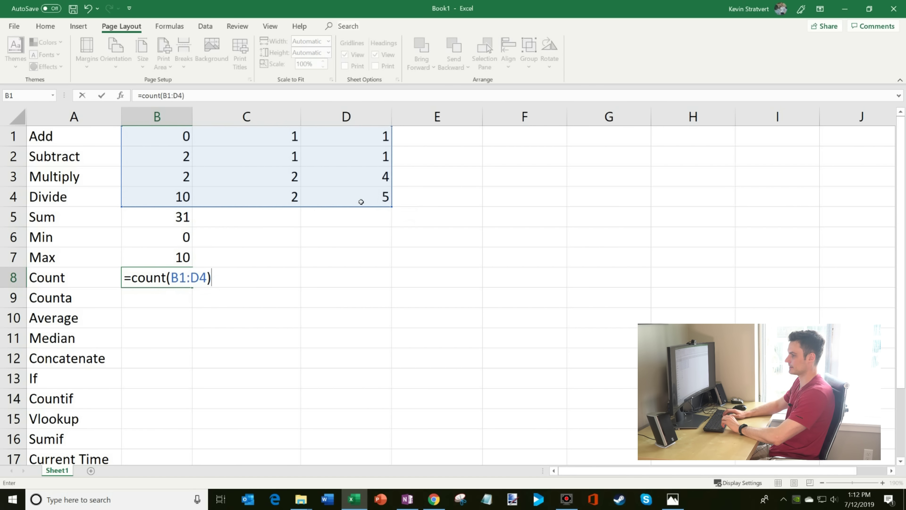
pyautogui.press('Return')
pyautogui.press('Up')
pyautogui.moveTo(358, 199); pyautogui.dragTo(158, 143)
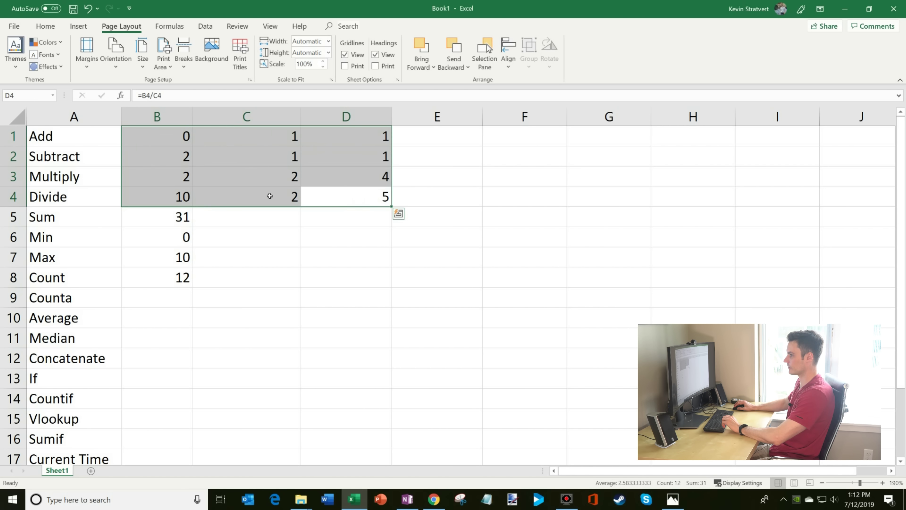
# Extend the COUNT range in B8 to B1:H4 so it includes empty cells, and review the edited formula
pyautogui.click(157, 282)
pyautogui.press('F2')
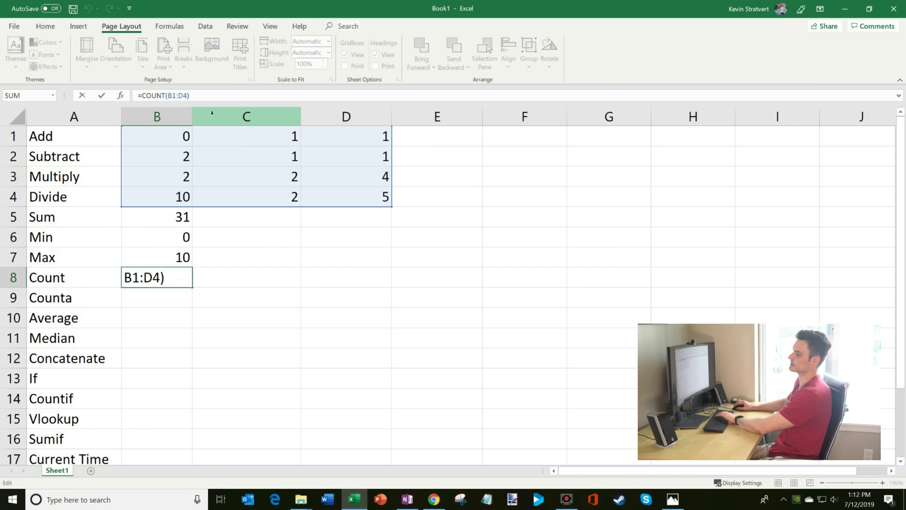
pyautogui.press('BackSpace')
pyautogui.press('BackSpace')
pyautogui.press('BackSpace')
pyautogui.press('BackSpace')
pyautogui.press('BackSpace')
pyautogui.press('BackSpace')
pyautogui.moveTo(149, 137); pyautogui.dragTo(720, 194)
pyautogui.press('Return')
pyautogui.press('Up')
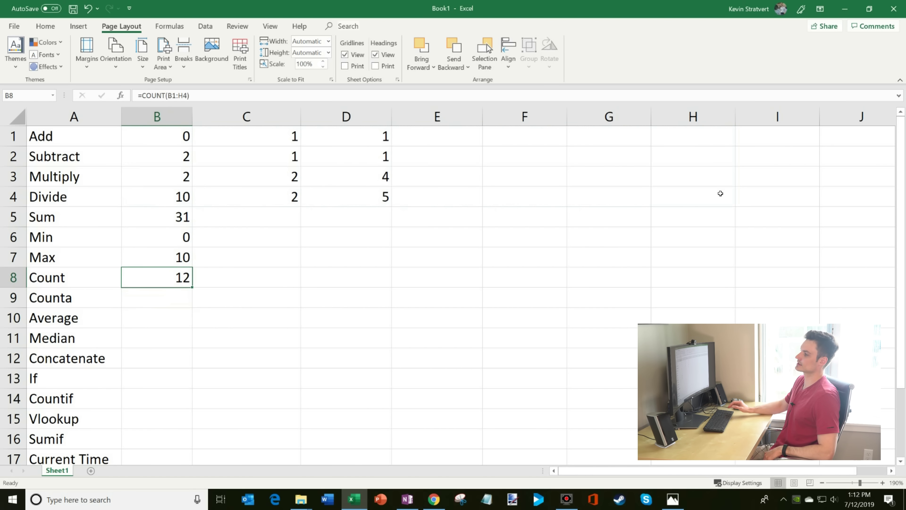
pyautogui.click(186, 96)
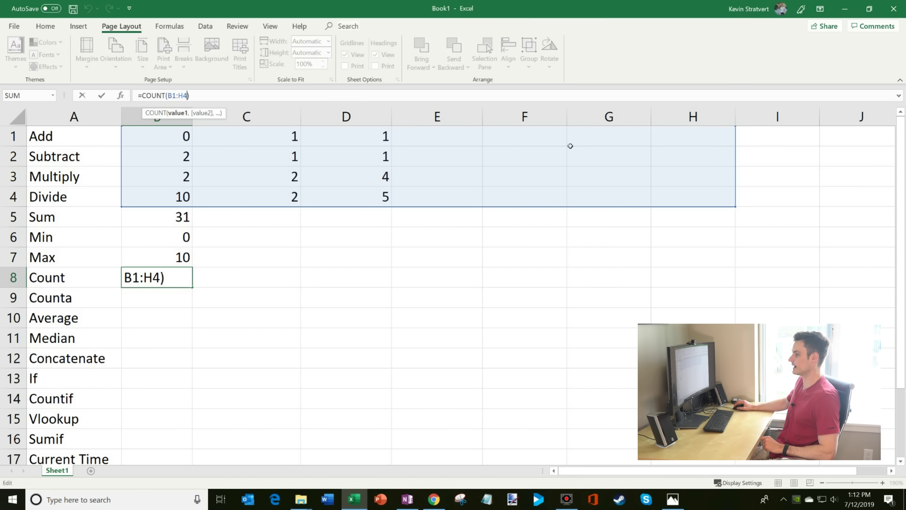
pyautogui.press('Return')
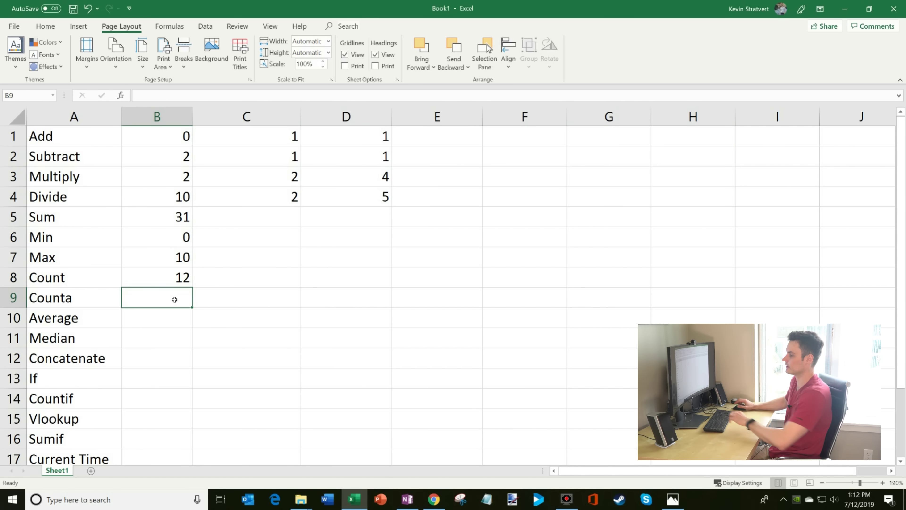
# Count the non-empty cells with the formula =counta(B1:G4) in B9
pyautogui.write('=counta')
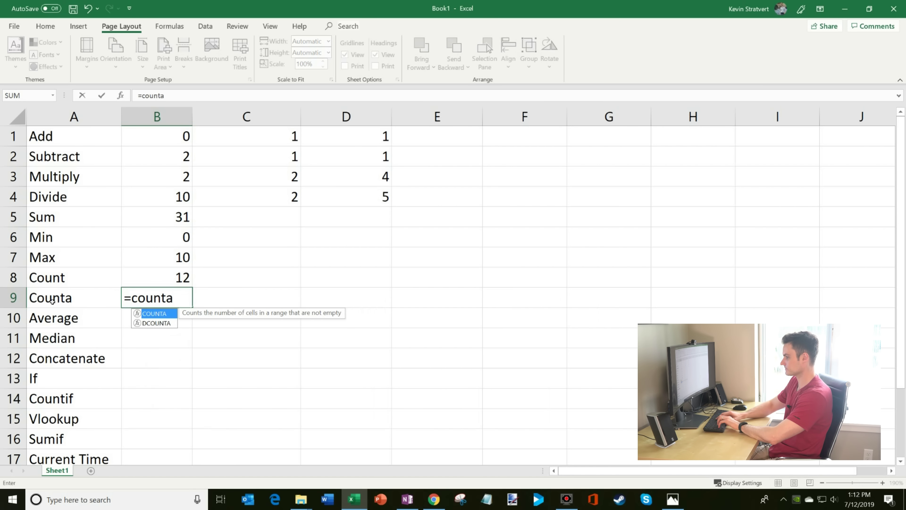
pyautogui.write('(')
pyautogui.moveTo(152, 137); pyautogui.dragTo(635, 198)
pyautogui.write(')')
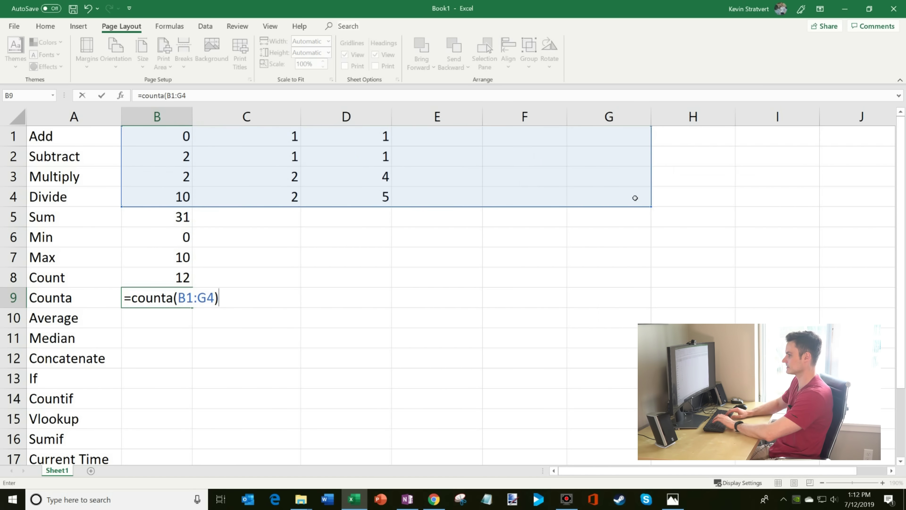
pyautogui.press('Return')
# Enter a first name as text in E2, and compare how the Counta and Count formulas treat it
pyautogui.click(436, 160)
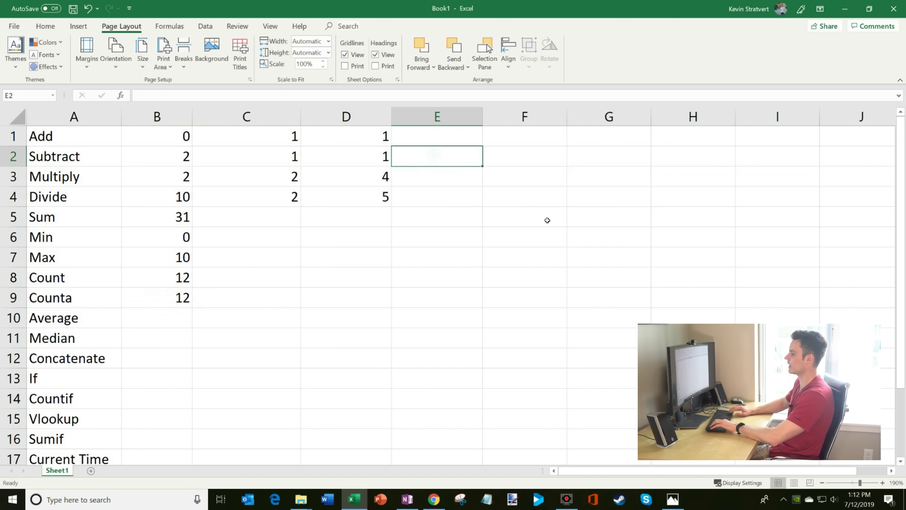
pyautogui.write('kevin')
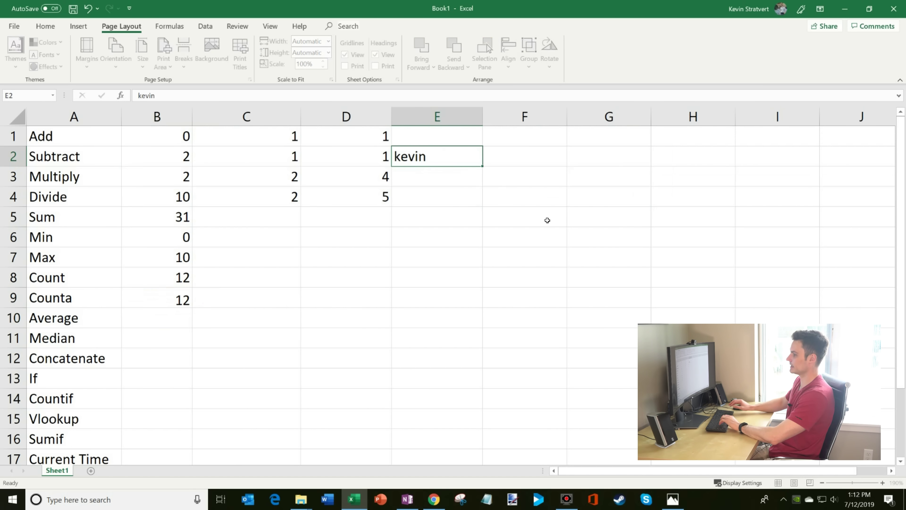
pyautogui.press('Return')
pyautogui.click(173, 300)
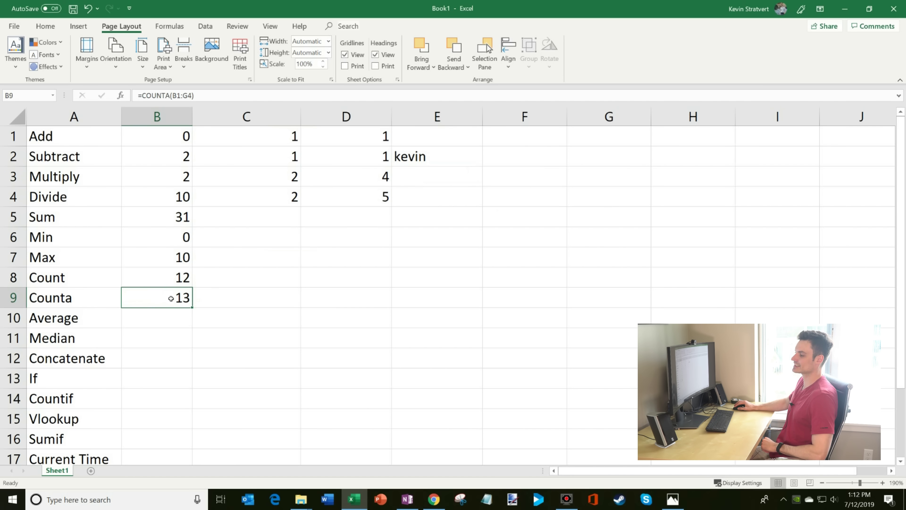
pyautogui.click(432, 158)
pyautogui.click(150, 272)
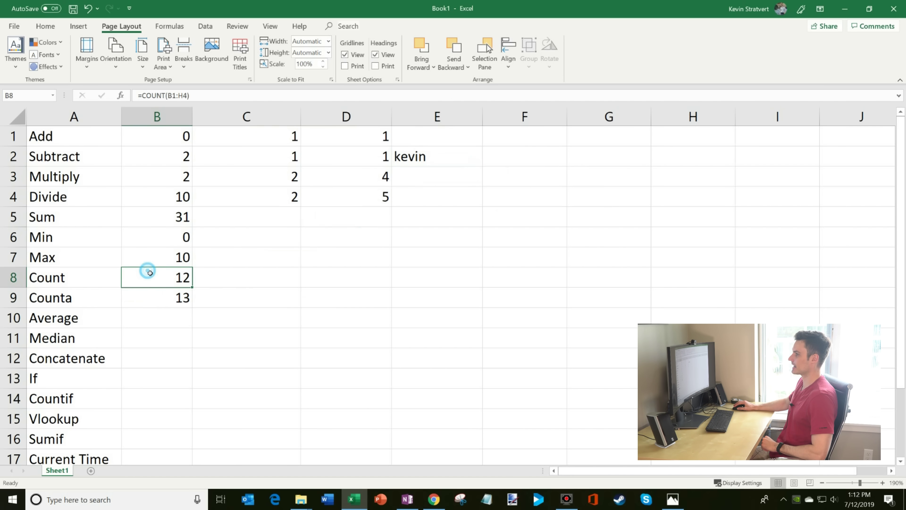
pyautogui.click(214, 93)
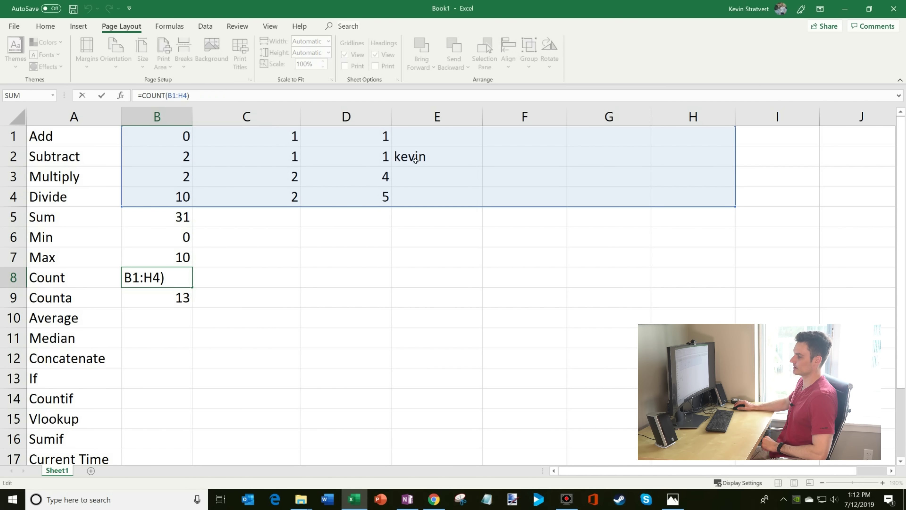
pyautogui.click(251, 284)
pyautogui.click(160, 275)
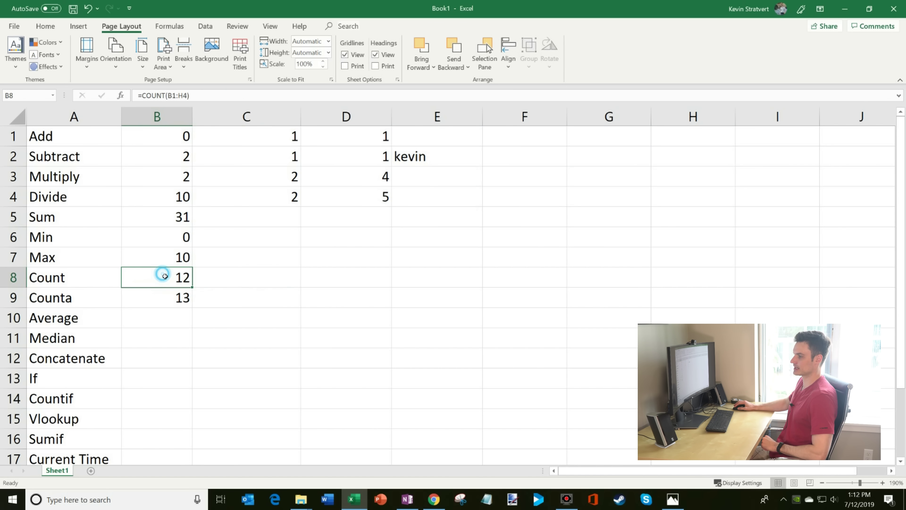
# Add the text seattle in F2 as another non-numeric entry within the counted range
pyautogui.click(491, 154)
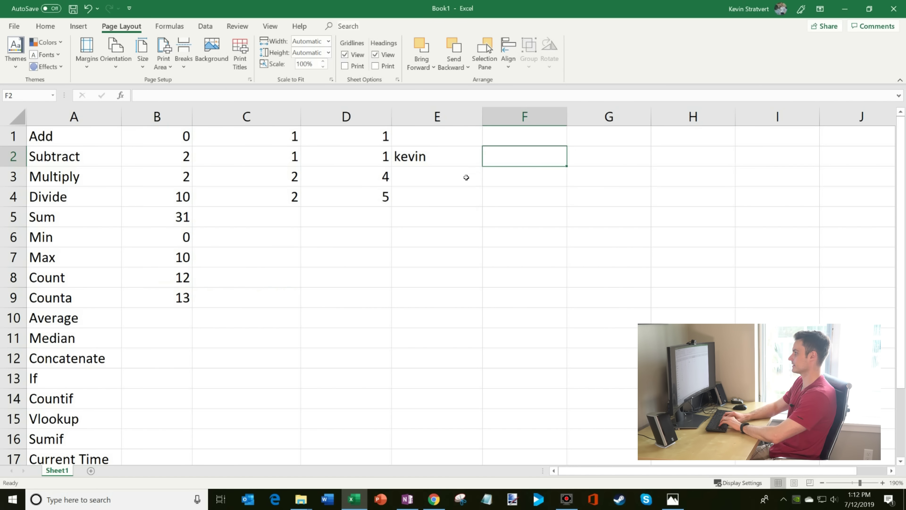
pyautogui.write('seattle')
pyautogui.press('Return')
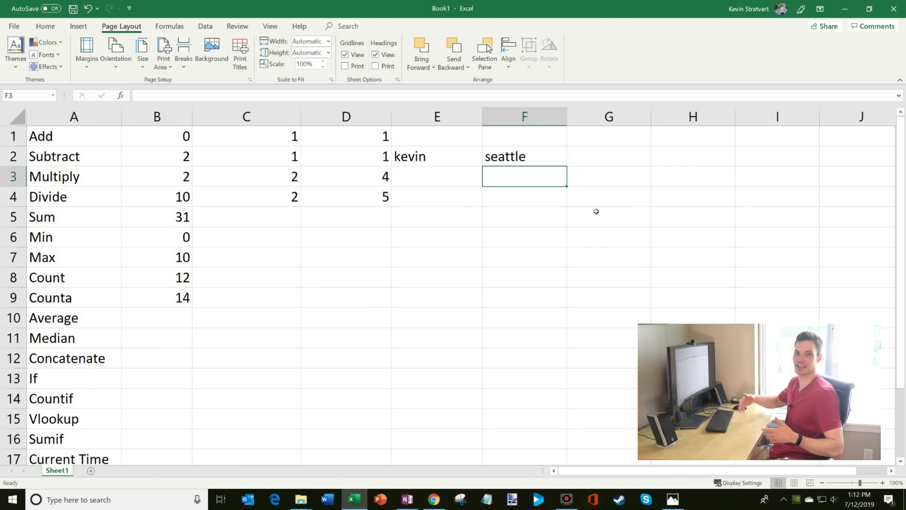
# Enter the sample values 100000, 15000 and 25000 in D10, E10 and F10 of the Average row
pyautogui.scroll(-1, 209, 204)
pyautogui.scroll(1, 209, 204)
pyautogui.click(172, 319)
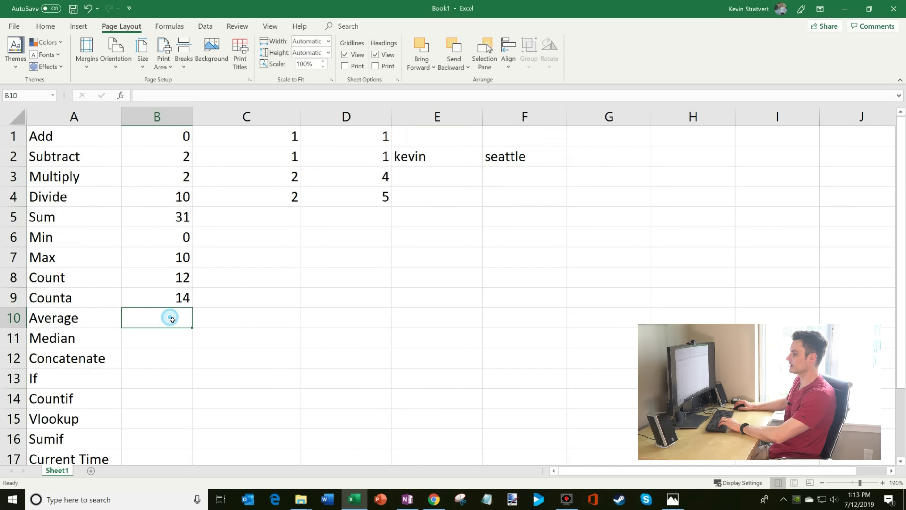
pyautogui.click(335, 317)
pyautogui.write('100')
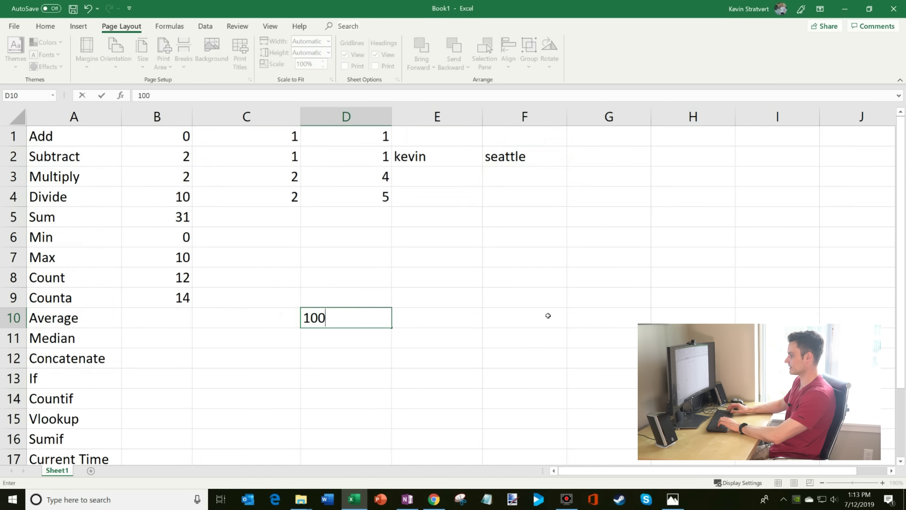
pyautogui.write('000')
pyautogui.press('Return')
pyautogui.press('Up')
pyautogui.press('Right')
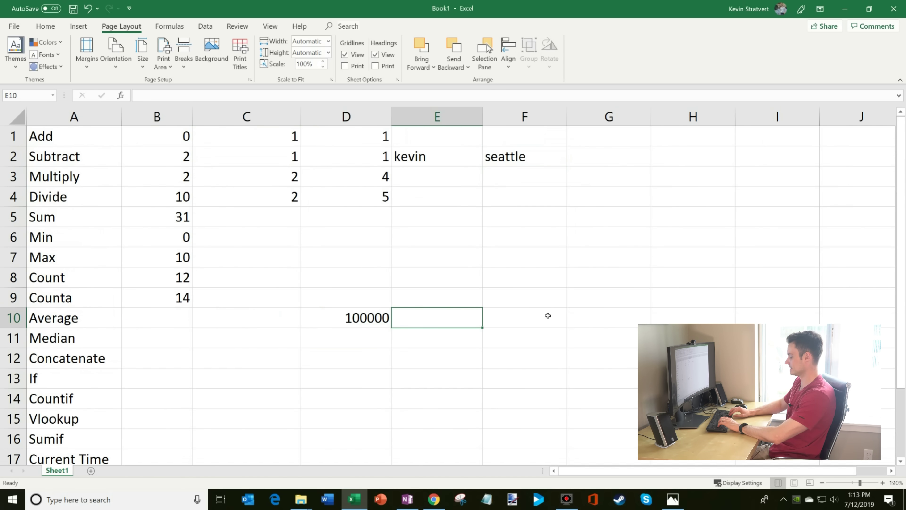
pyautogui.write('15000')
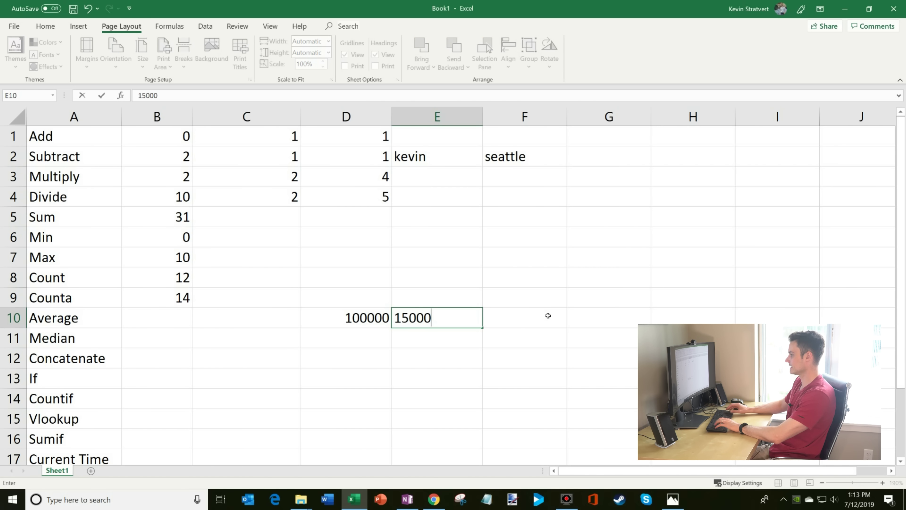
pyautogui.press('Tab')
pyautogui.write('25000')
pyautogui.press('Tab')
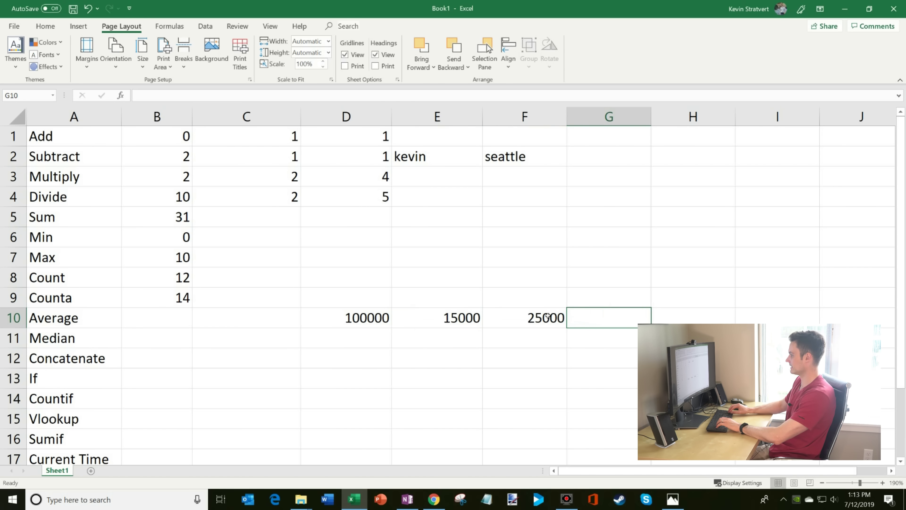
# Enter 30000 in G10 and format D10:G10 as dollar amounts without decimal places
pyautogui.write('30000')
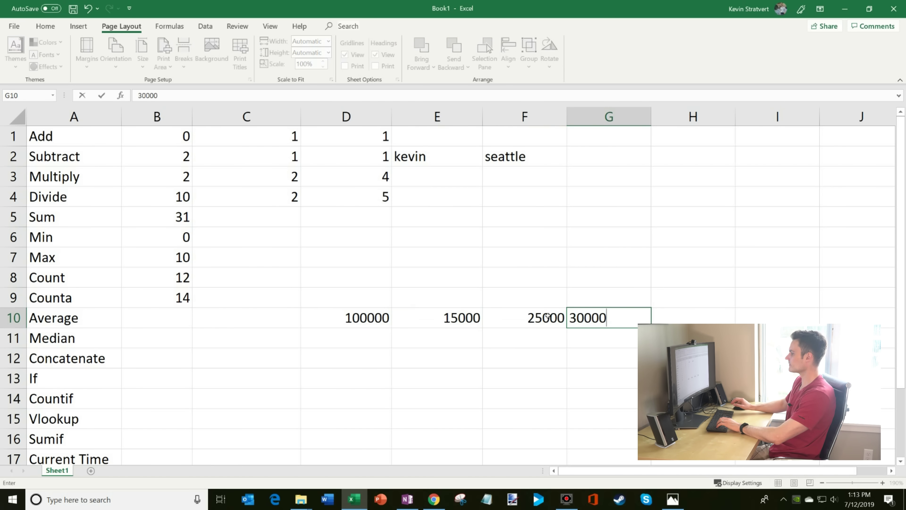
pyautogui.press('Return')
pyautogui.moveTo(600, 323); pyautogui.dragTo(369, 326)
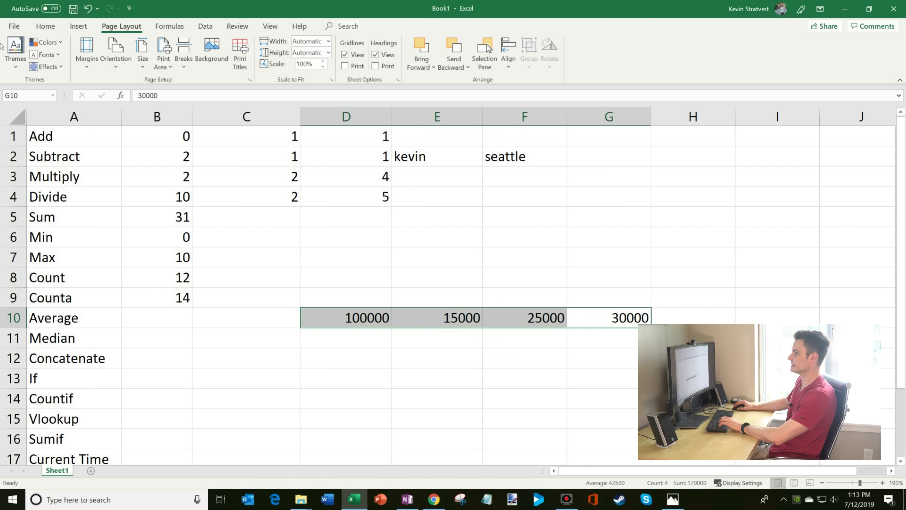
pyautogui.click(46, 26)
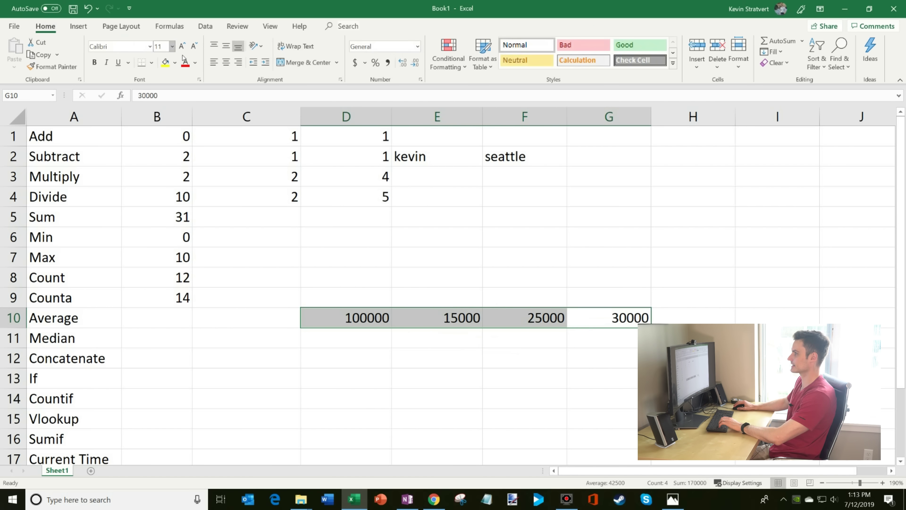
pyautogui.click(355, 62)
pyautogui.click(414, 63)
pyautogui.click(415, 64)
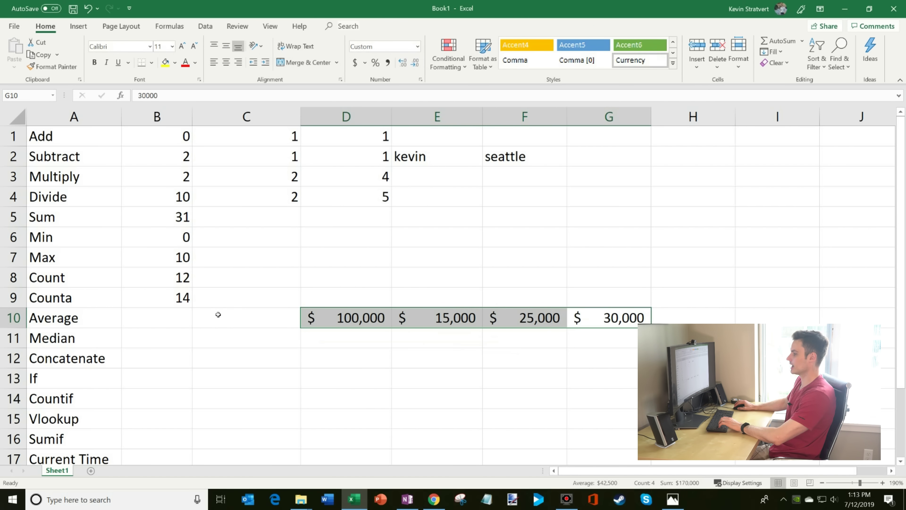
# Calculate the average of the dollar amounts with the formula =average(D10:G10) in B10
pyautogui.click(186, 316)
pyautogui.write('=av')
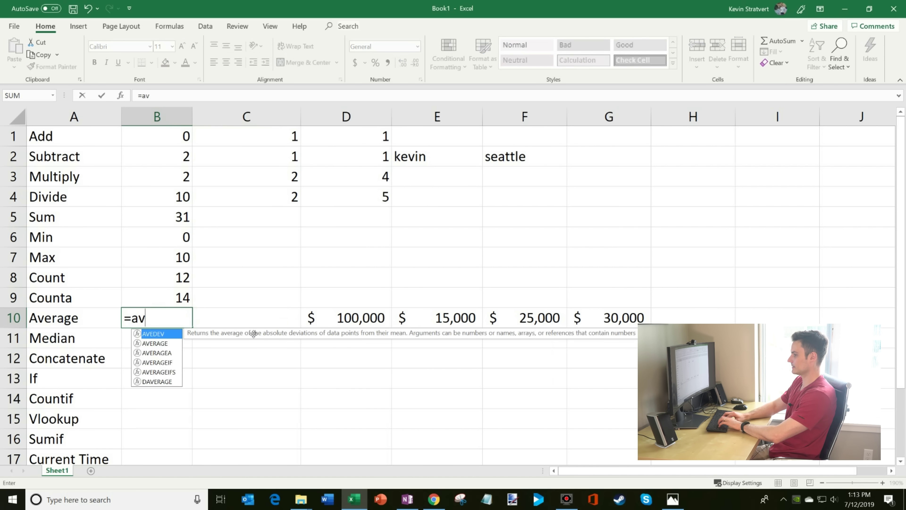
pyautogui.write('erage(')
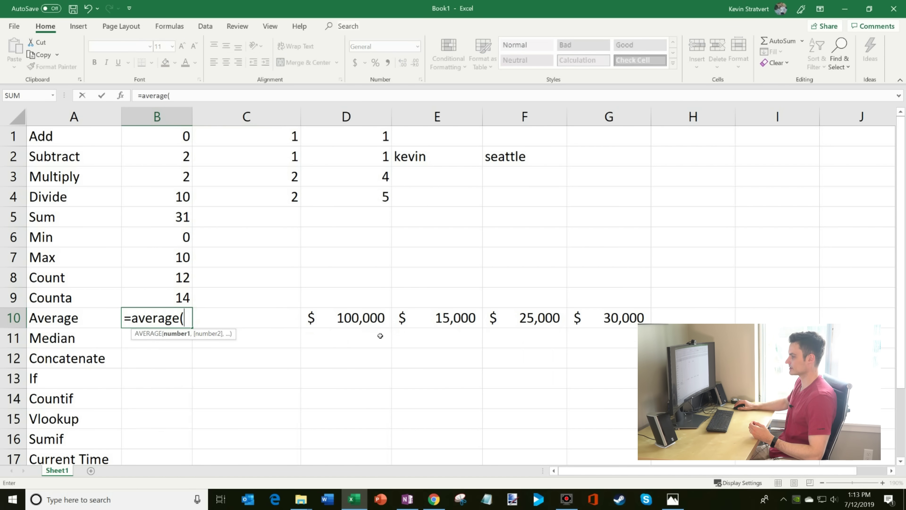
pyautogui.moveTo(370, 317); pyautogui.dragTo(605, 317)
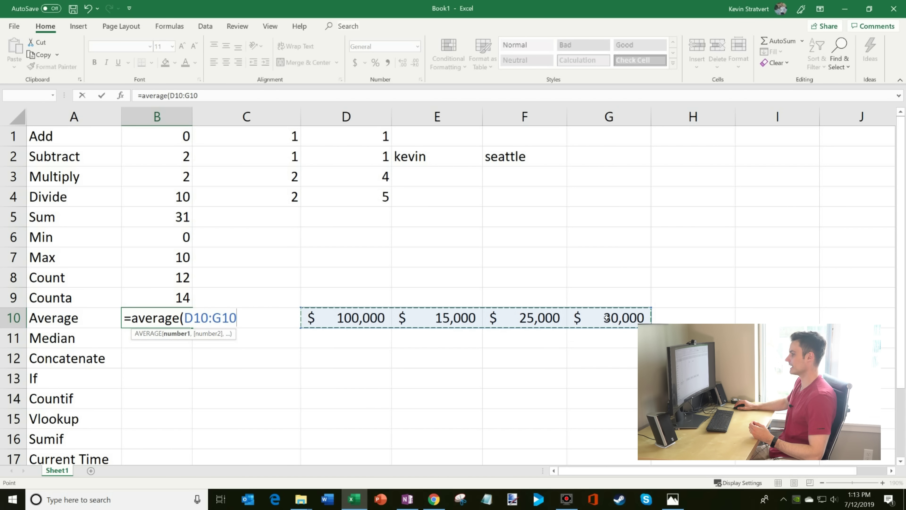
pyautogui.write(')')
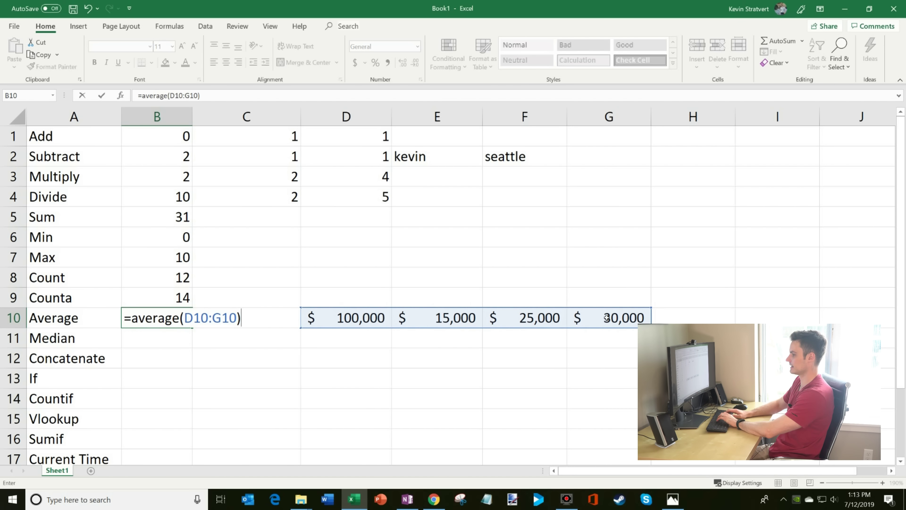
pyautogui.press('Return')
pyautogui.press('Up')
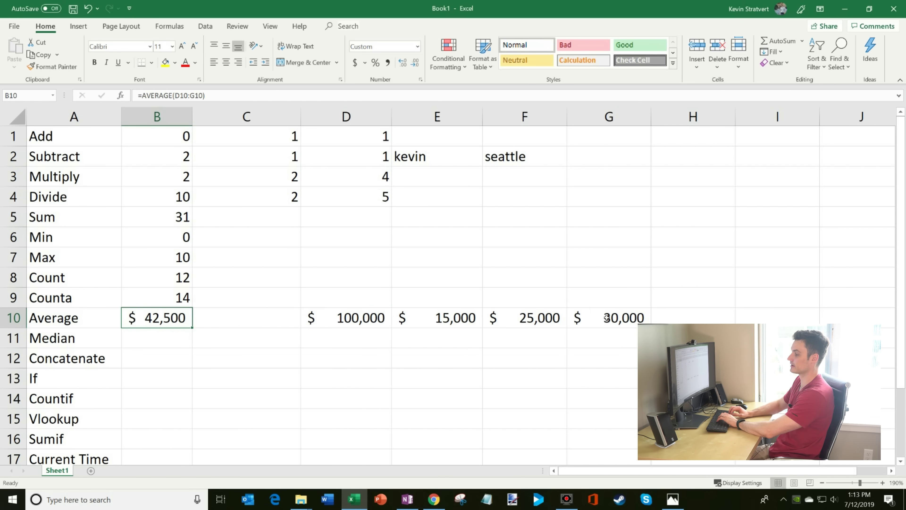
pyautogui.click(375, 317)
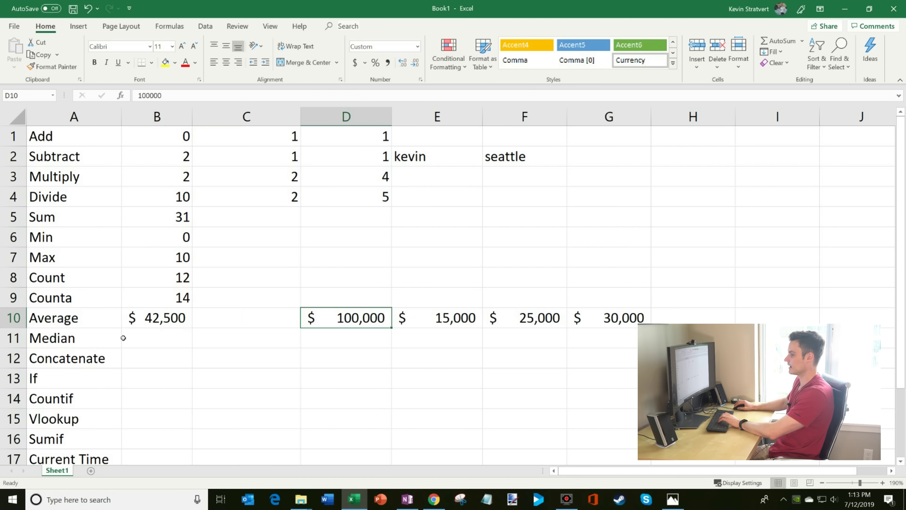
# Find the median of the same dollar amounts with the formula =median(D10:G10) in B11
pyautogui.click(158, 335)
pyautogui.write('=m')
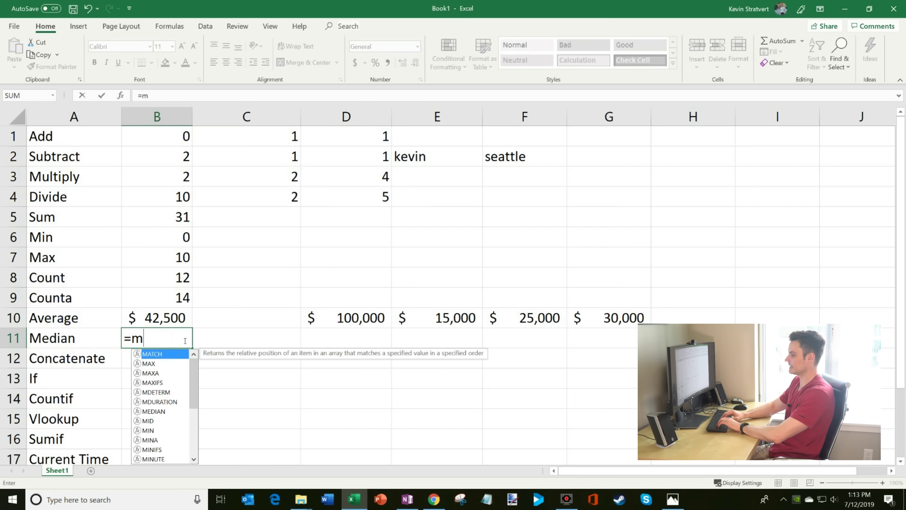
pyautogui.write('edian(')
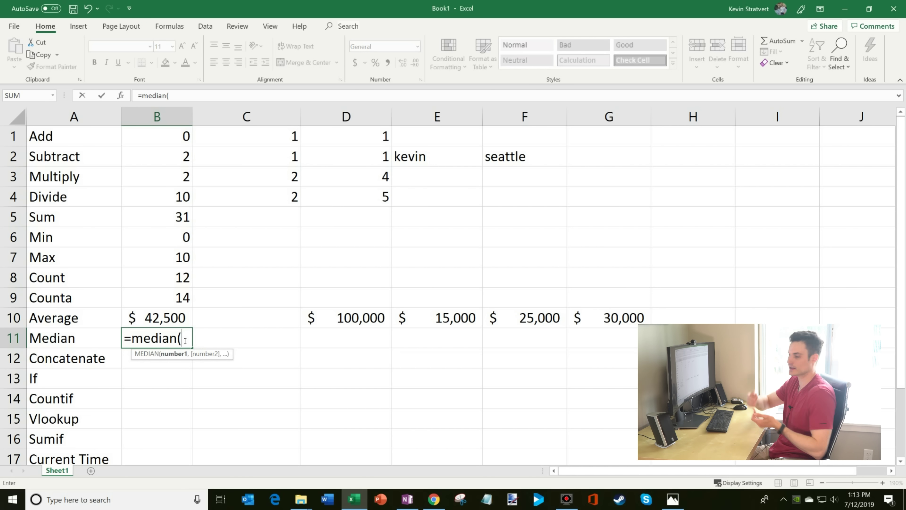
pyautogui.moveTo(321, 315); pyautogui.dragTo(633, 318)
pyautogui.write(')')
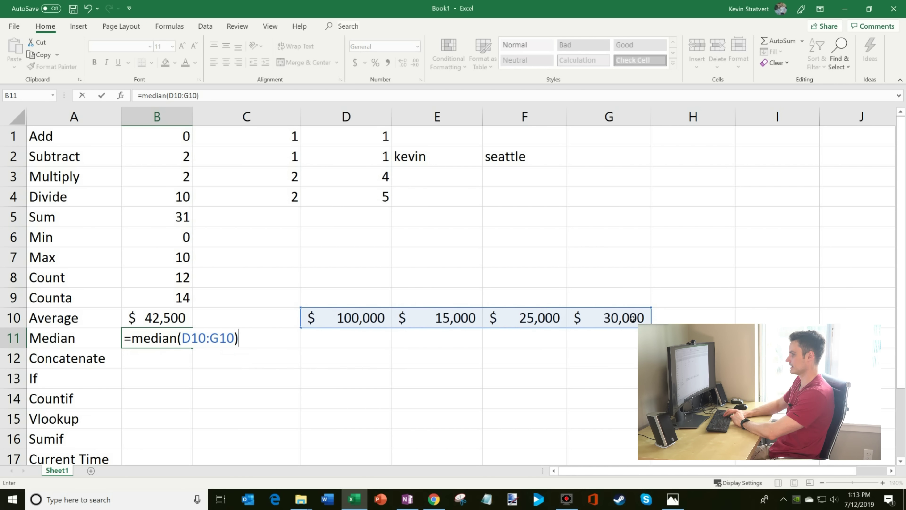
pyautogui.press('Return')
pyautogui.press('Up')
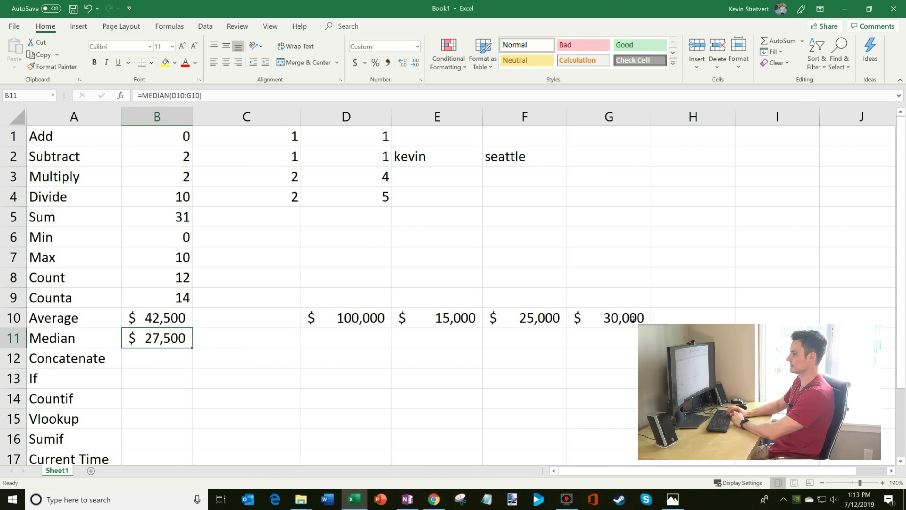
# Add 30000 in H10 as a fifth sample amount
pyautogui.click(685, 322)
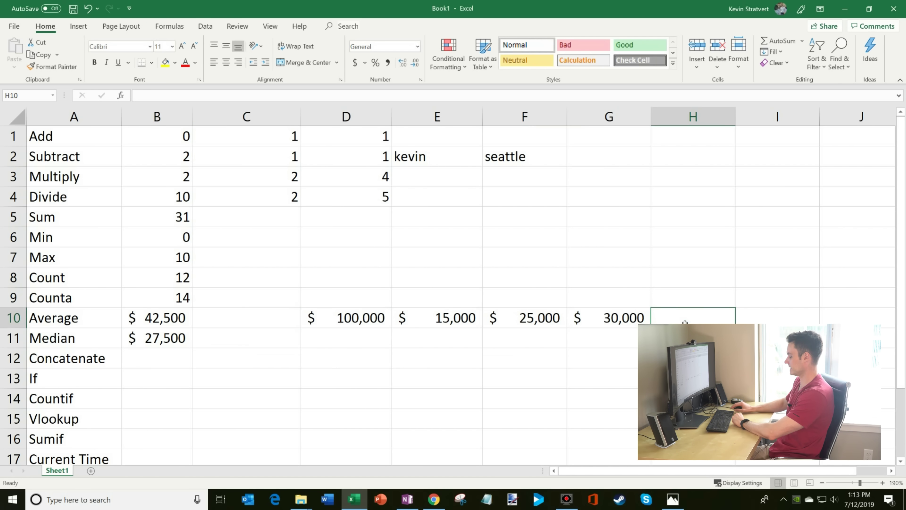
pyautogui.write('30000')
pyautogui.press('Return')
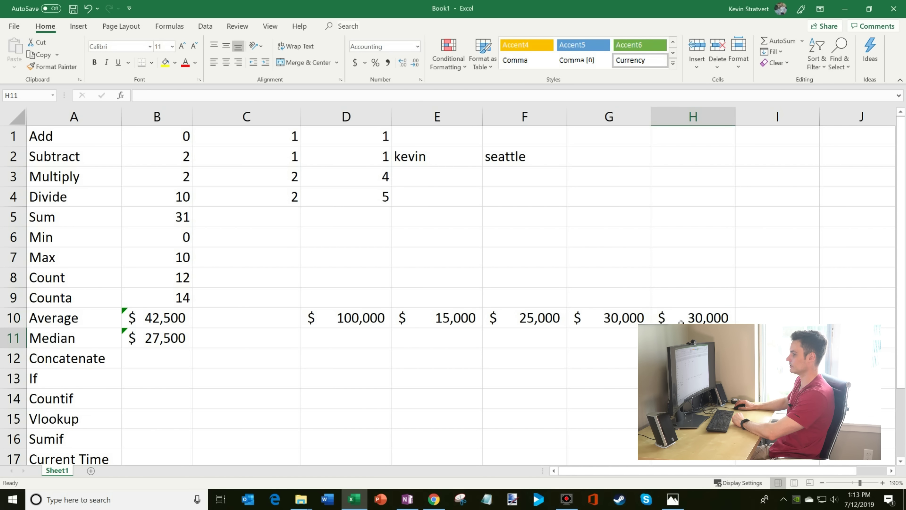
# Extend the Median formula in B11 to the range D10:H10, and compare it with the Average formula in B10
pyautogui.click(154, 340)
pyautogui.press('F2')
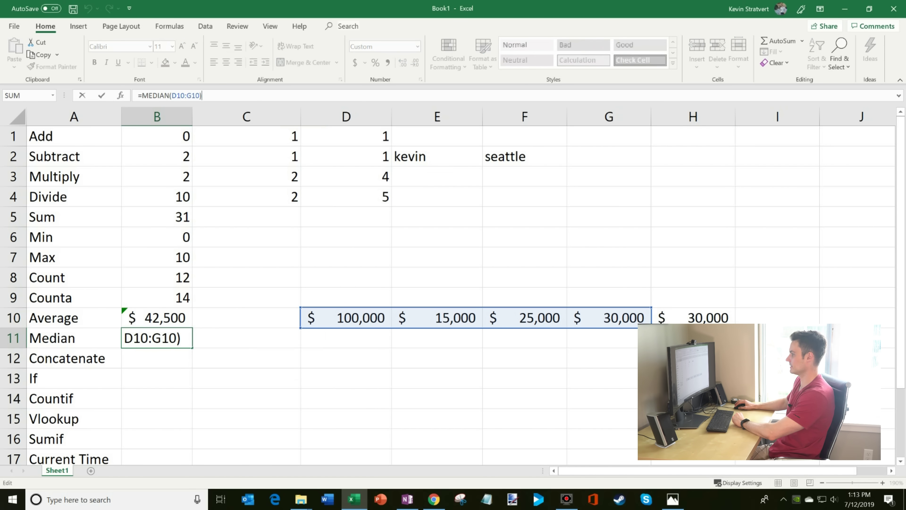
pyautogui.press('BackSpace')
pyautogui.press('BackSpace')
pyautogui.press('BackSpace')
pyautogui.press('BackSpace')
pyautogui.write('H10)')
pyautogui.press('Return')
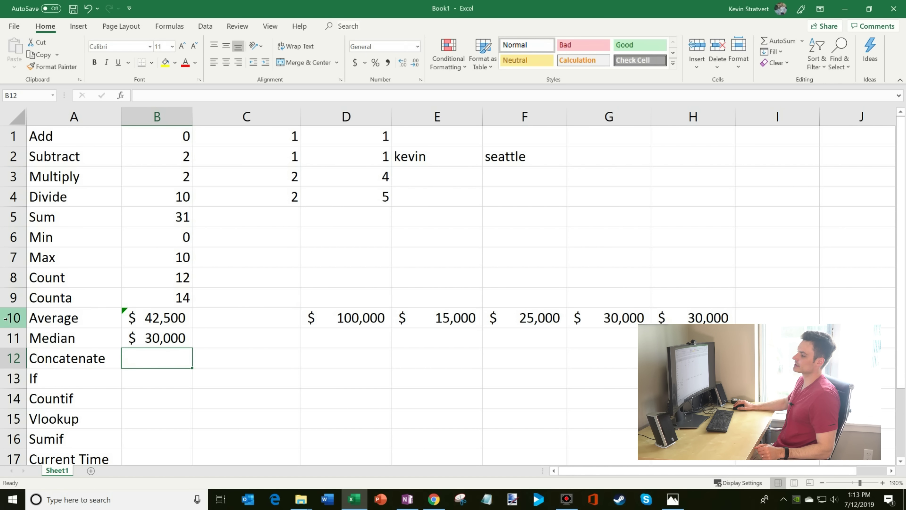
pyautogui.click(164, 318)
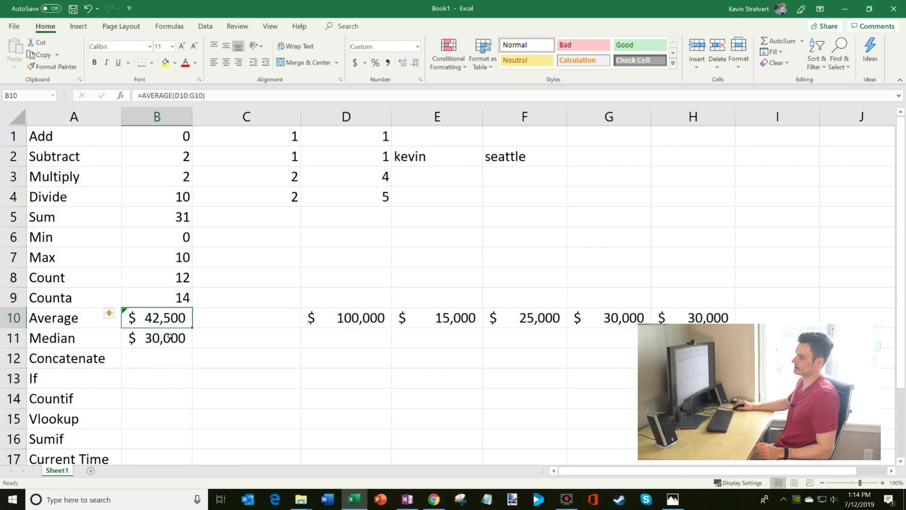
pyautogui.click(169, 336)
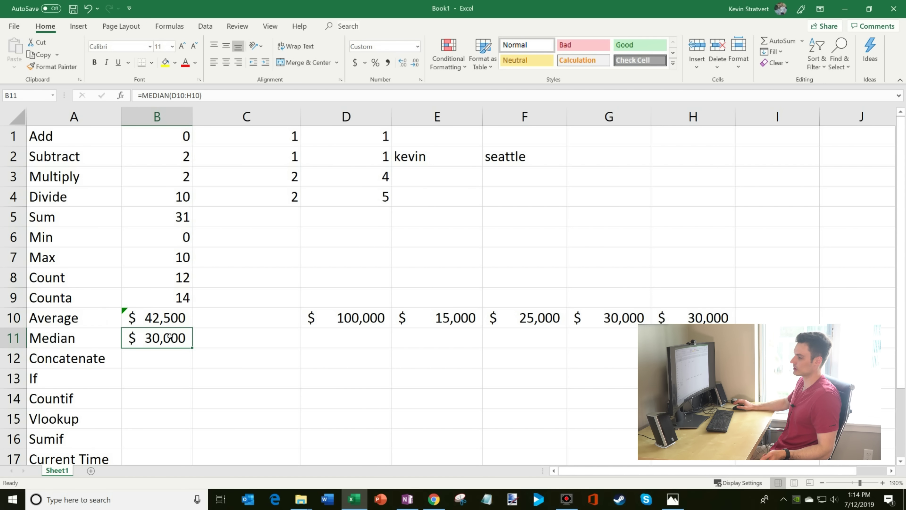
# Enter a first name in D12 and a last name in E12 of the Concatenate row
pyautogui.click(164, 361)
pyautogui.click(309, 359)
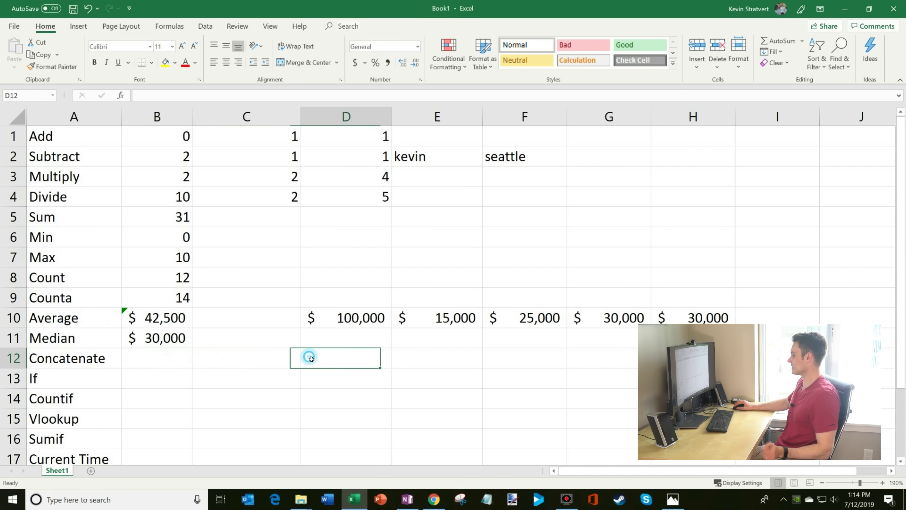
pyautogui.write('kevin')
pyautogui.press('Tab')
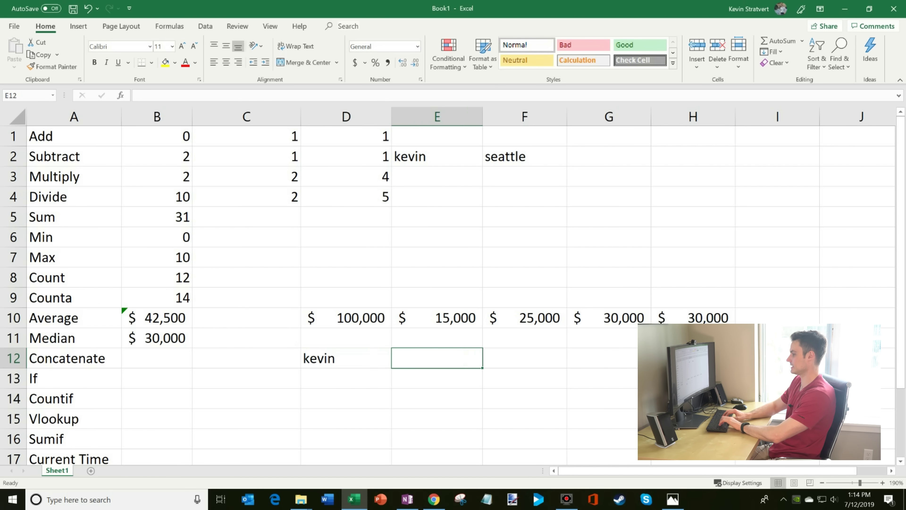
pyautogui.write('stratvert')
pyautogui.press('Left')
# Join the first and last names with the formula =CONCAT(D12,E12) in B12
pyautogui.press('Left')
pyautogui.press('Left')
pyautogui.press('Left')
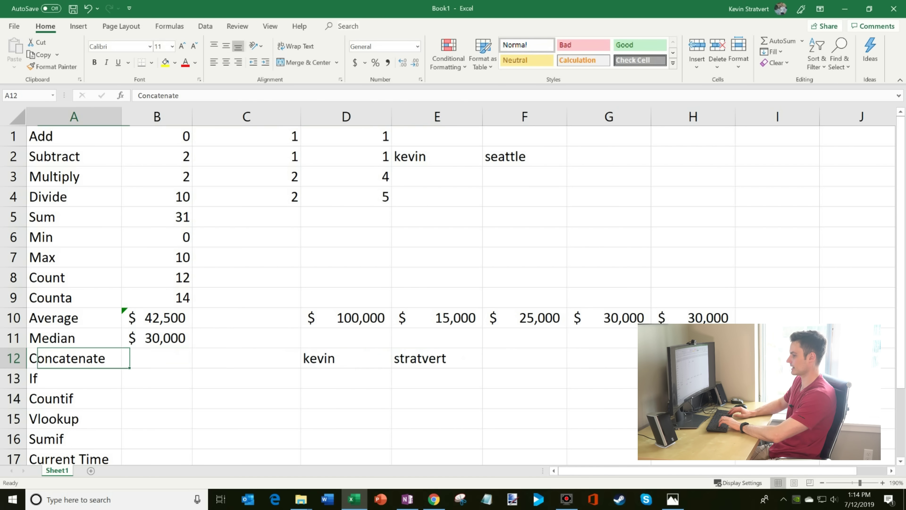
pyautogui.press('Right')
pyautogui.write('=')
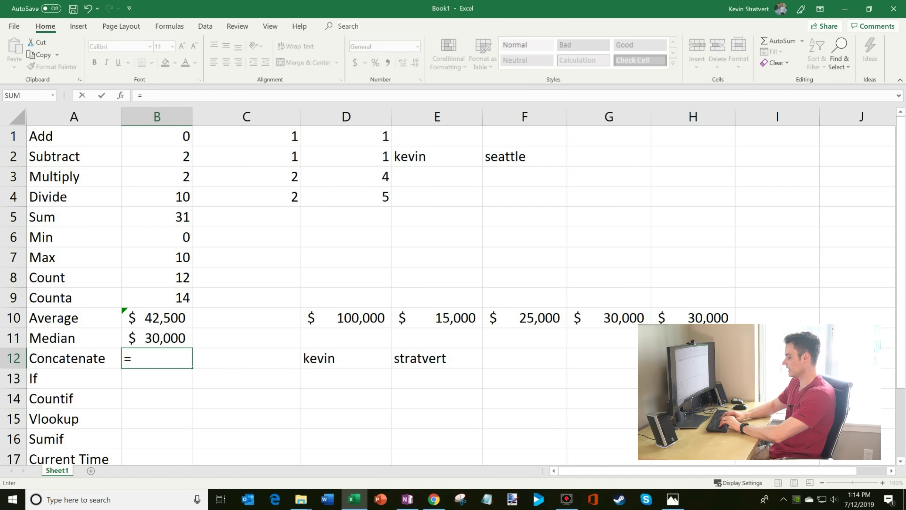
pyautogui.write('con')
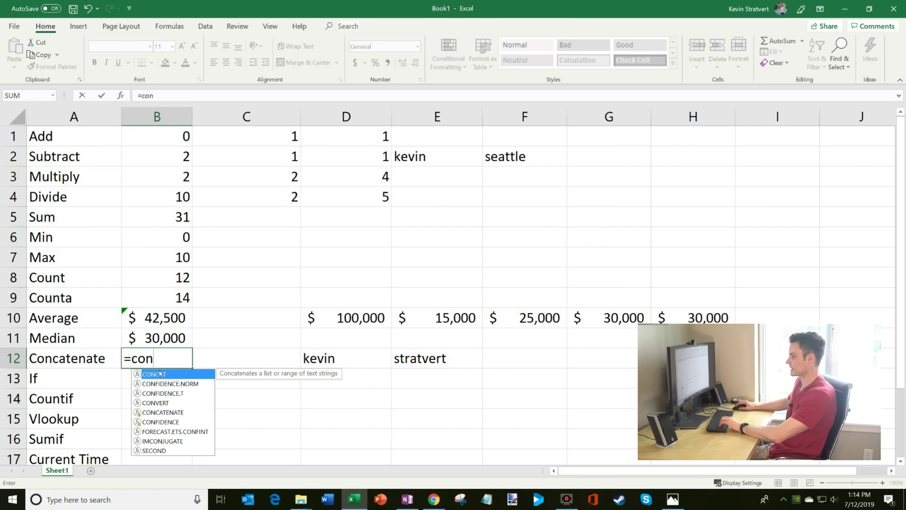
pyautogui.doubleClick(160, 373)
pyautogui.click(325, 361)
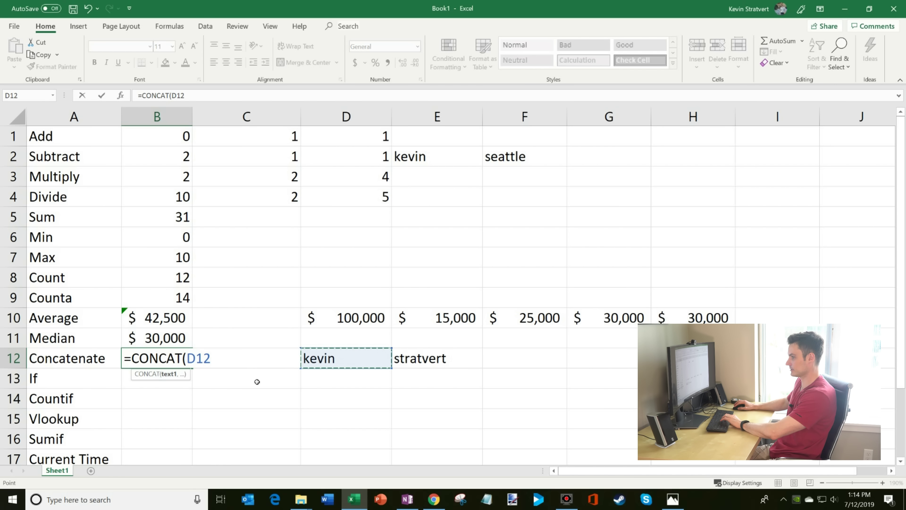
pyautogui.write(',')
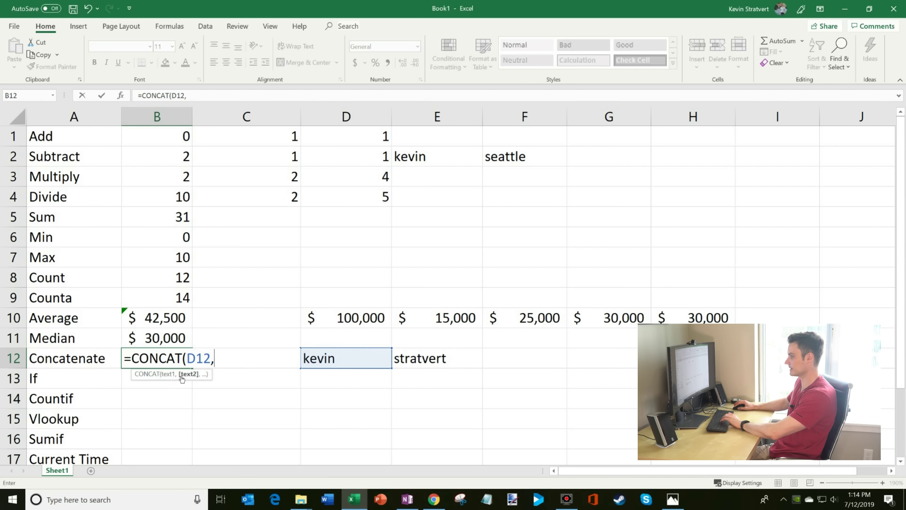
pyautogui.click(406, 360)
pyautogui.write(')')
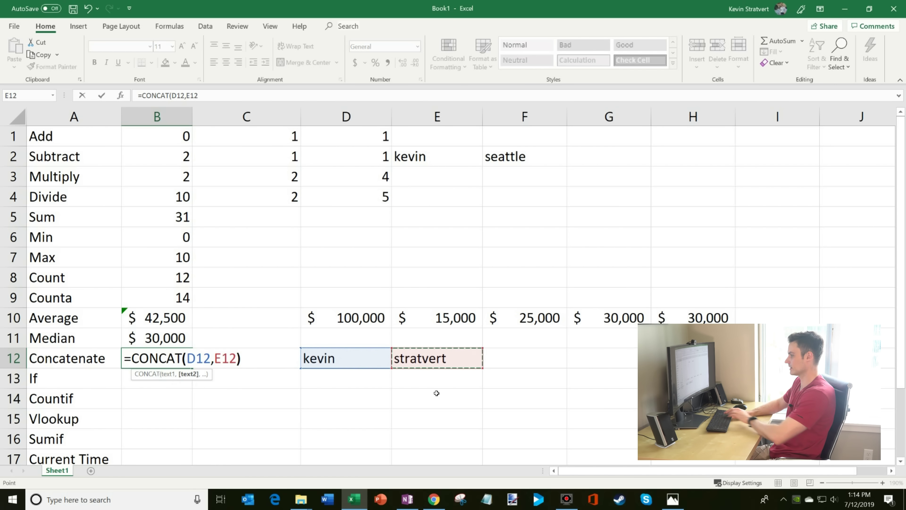
pyautogui.press('Return')
pyautogui.press('Up')
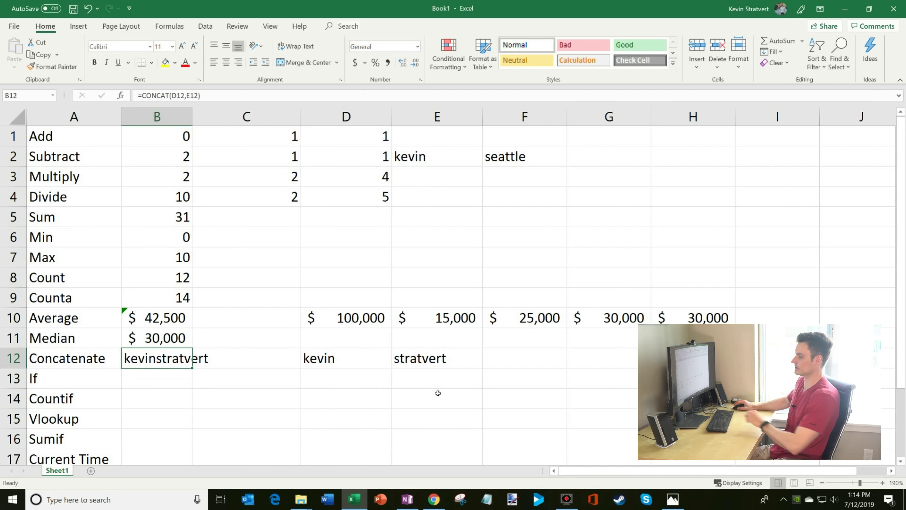
# Move the last name from E12 to F12 and enter a single space in E12
pyautogui.click(397, 358)
pyautogui.moveTo(484, 364); pyautogui.dragTo(530, 364)
pyautogui.click(456, 362)
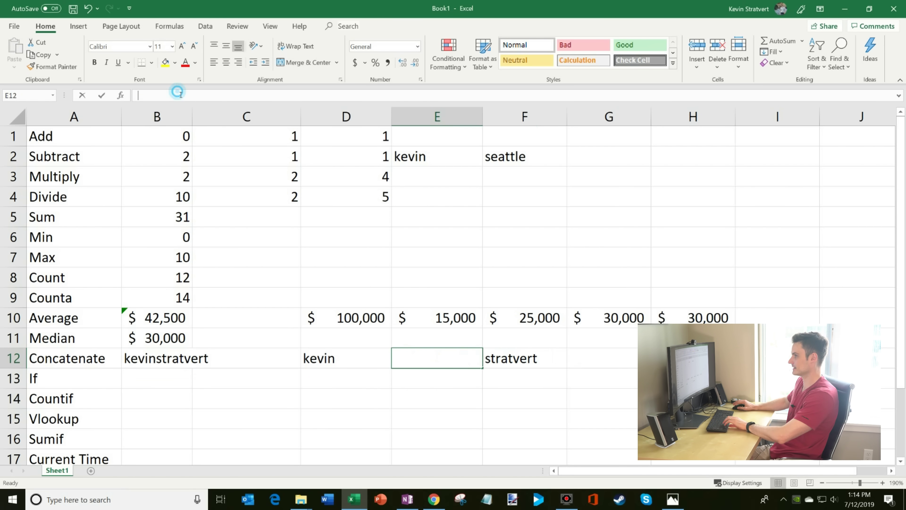
pyautogui.press('Down')
# Insert the space cell into the formula in B12 so it reads =CONCAT(D12,E12,F12)
pyautogui.click(128, 359)
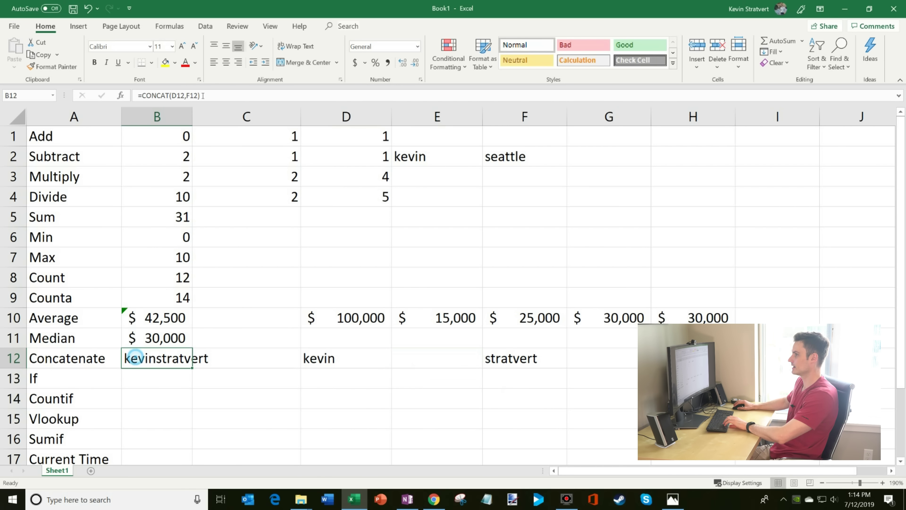
pyautogui.press('F2')
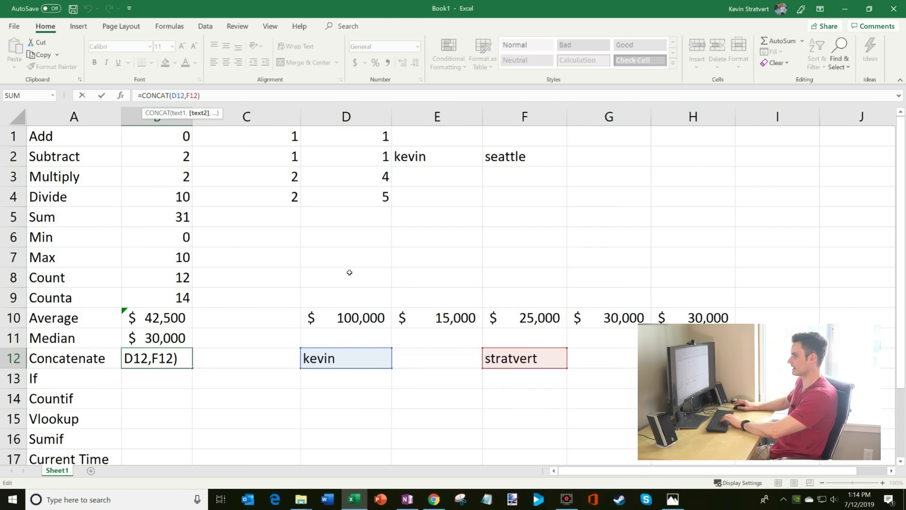
pyautogui.press('Left')
pyautogui.press('Left')
pyautogui.press('Left')
pyautogui.press('Left')
pyautogui.write(',')
pyautogui.press('Left')
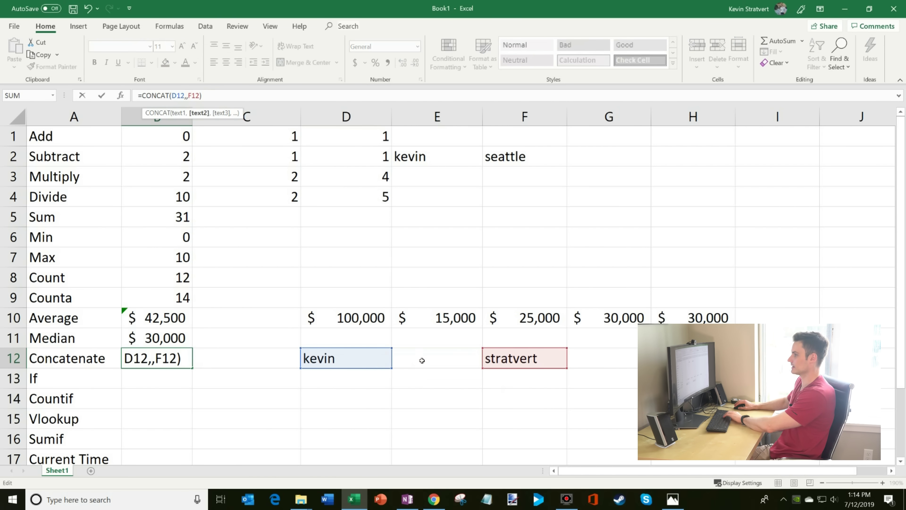
pyautogui.write('" "')
pyautogui.press('Return')
pyautogui.click(177, 359)
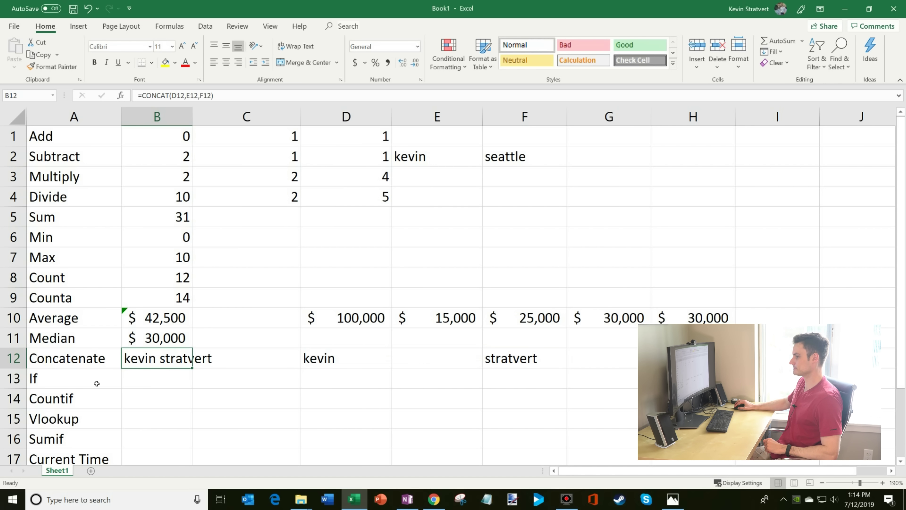
# Enter the text Smile in D13 as the test value for the If row
pyautogui.click(156, 379)
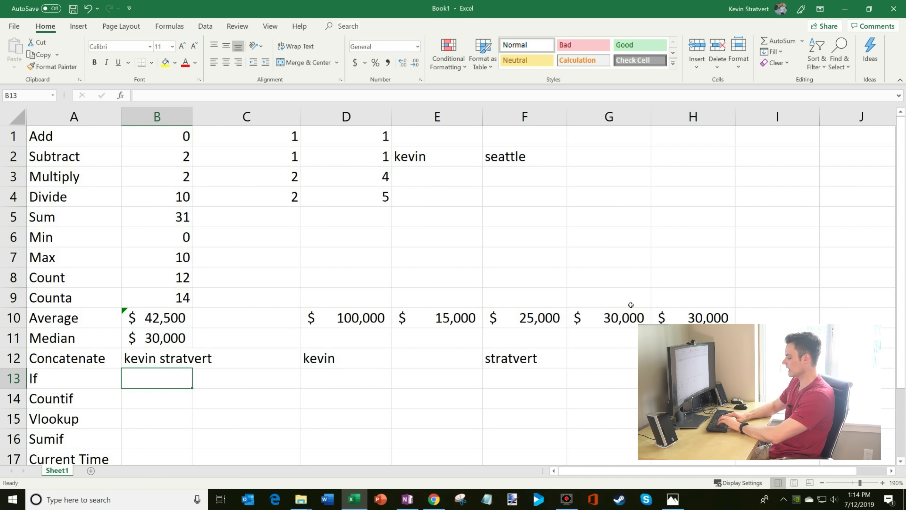
pyautogui.press('Right')
pyautogui.press('Right')
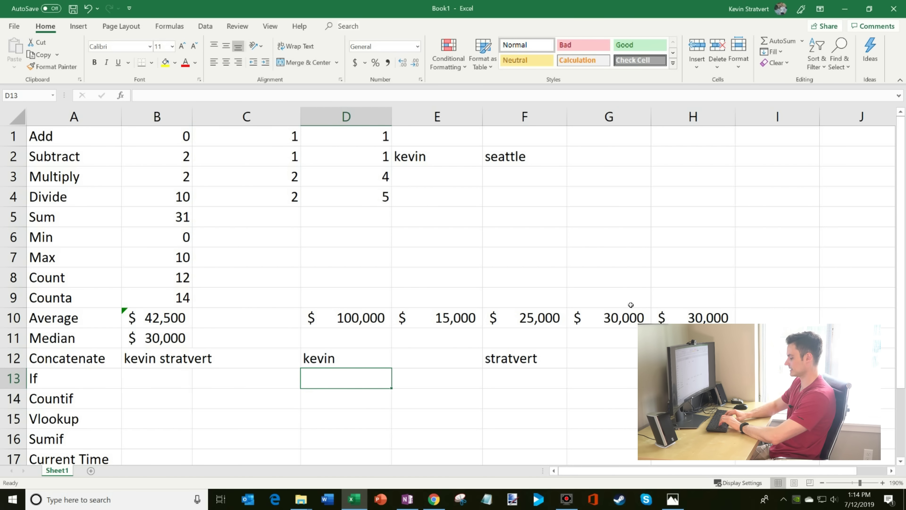
pyautogui.write('Smile')
pyautogui.press('Left')
pyautogui.press('Left')
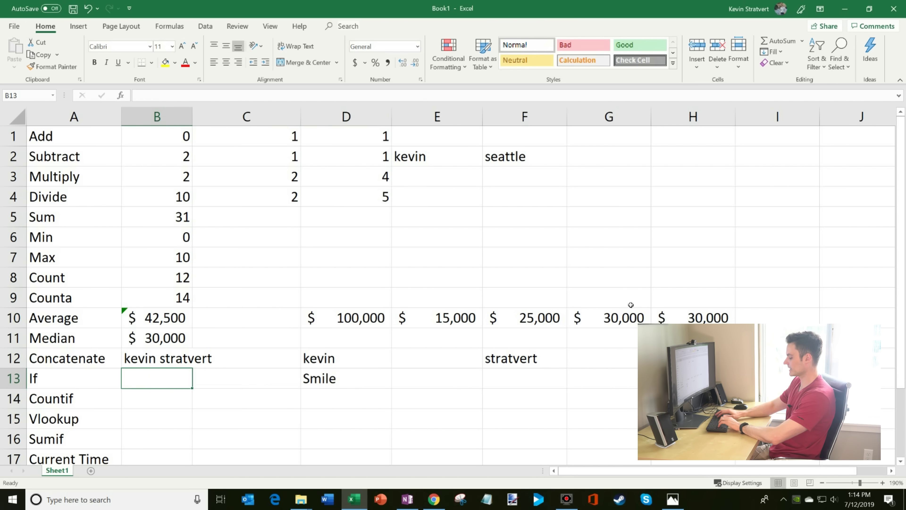
# Enter the formula =IF(D13="smile","Yay","boo") in B13 of the If row
pyautogui.write('=if')
pyautogui.press('Return')
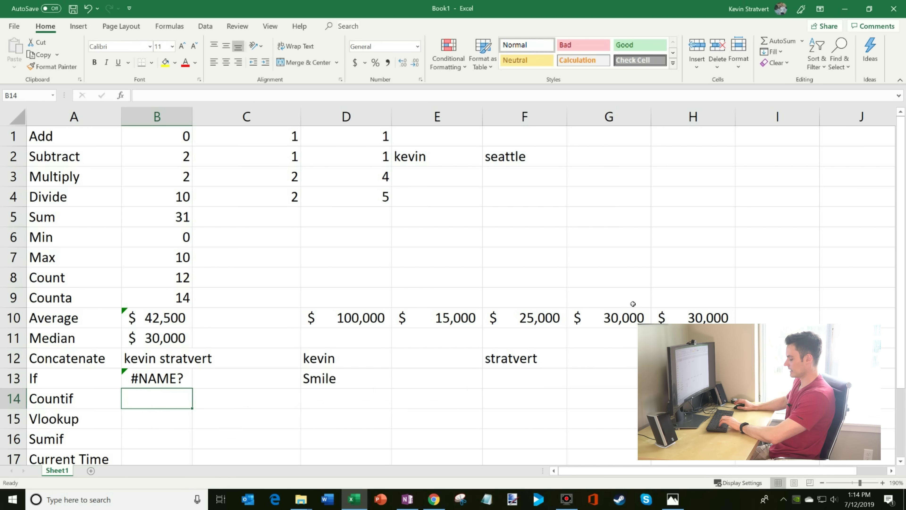
pyautogui.press('Up')
pyautogui.write('=if(')
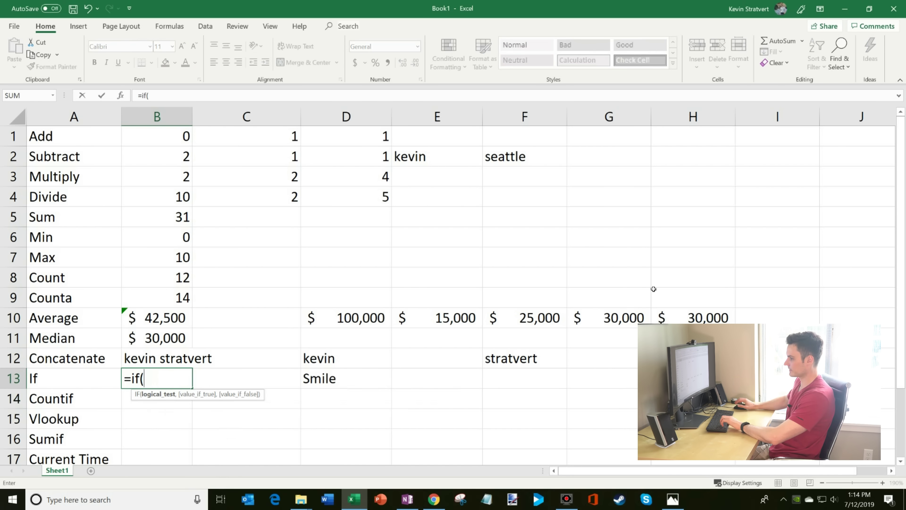
pyautogui.click(342, 384)
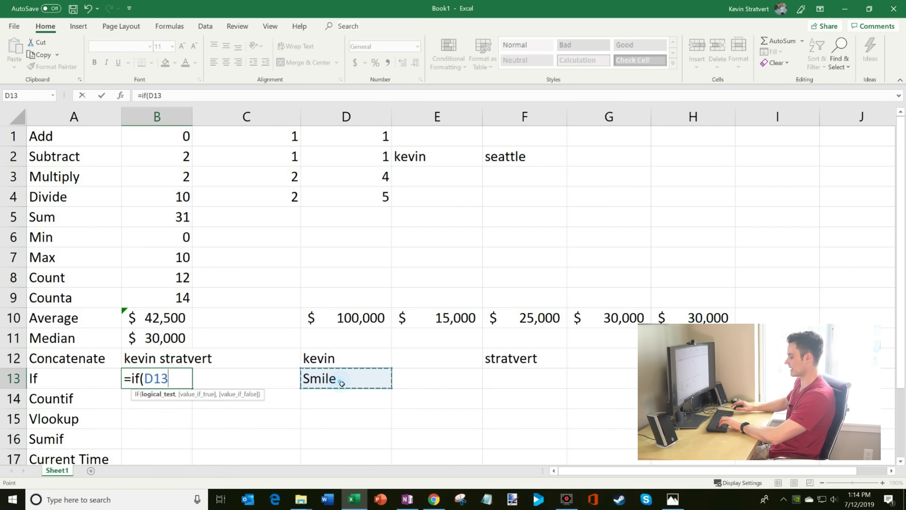
pyautogui.write('=')
pyautogui.write('"smi')
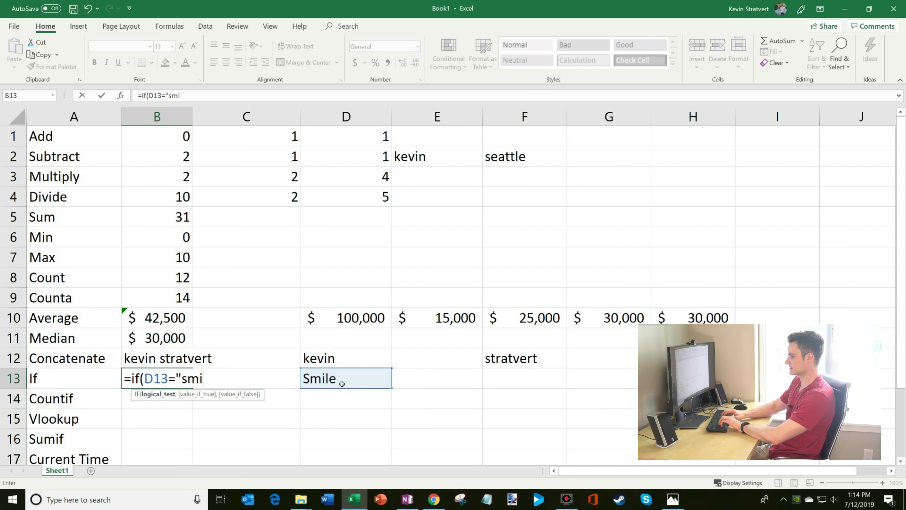
pyautogui.write('le","Yay",')
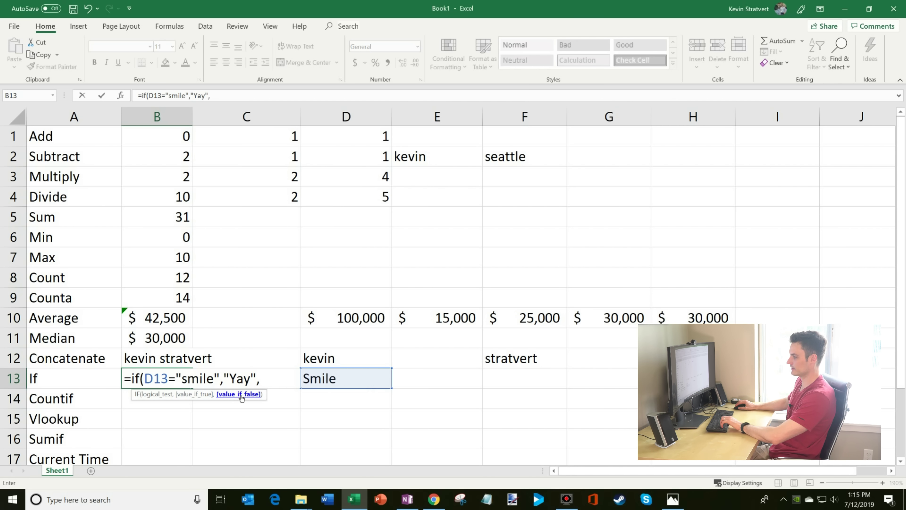
pyautogui.write('"boo')
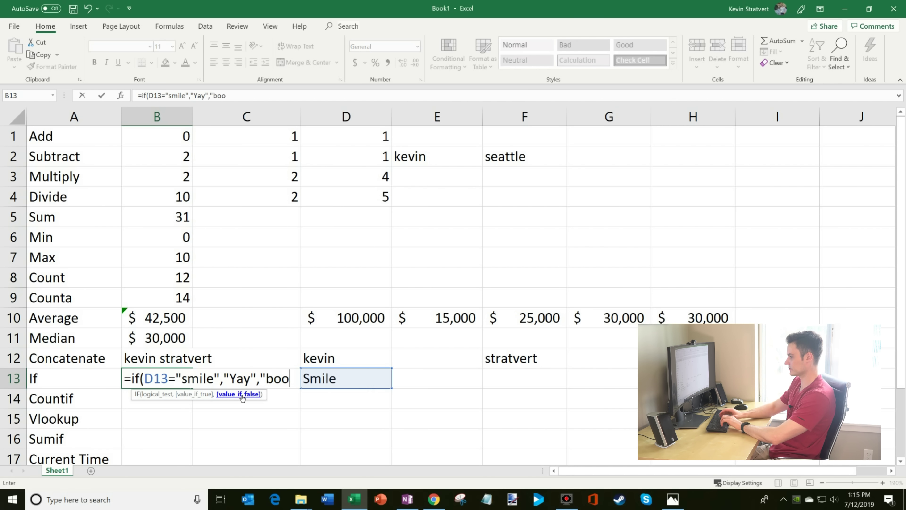
pyautogui.write('")')
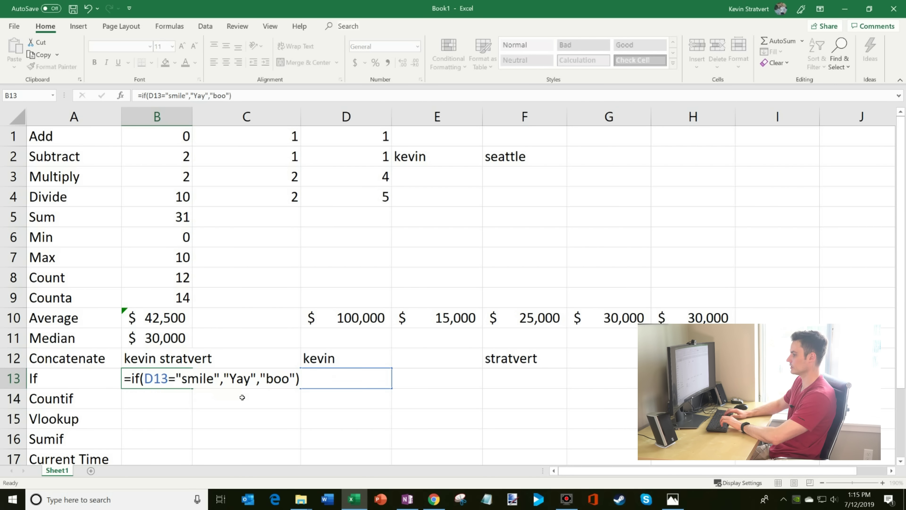
pyautogui.press('Return')
pyautogui.press('Up')
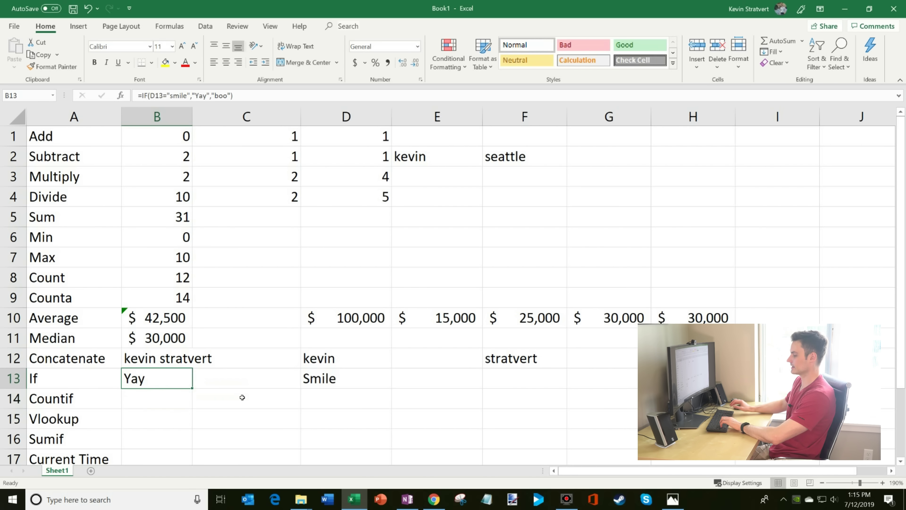
# Change the If test value in D13 to Frown
pyautogui.click(317, 383)
pyautogui.write('Frown')
pyautogui.press('Return')
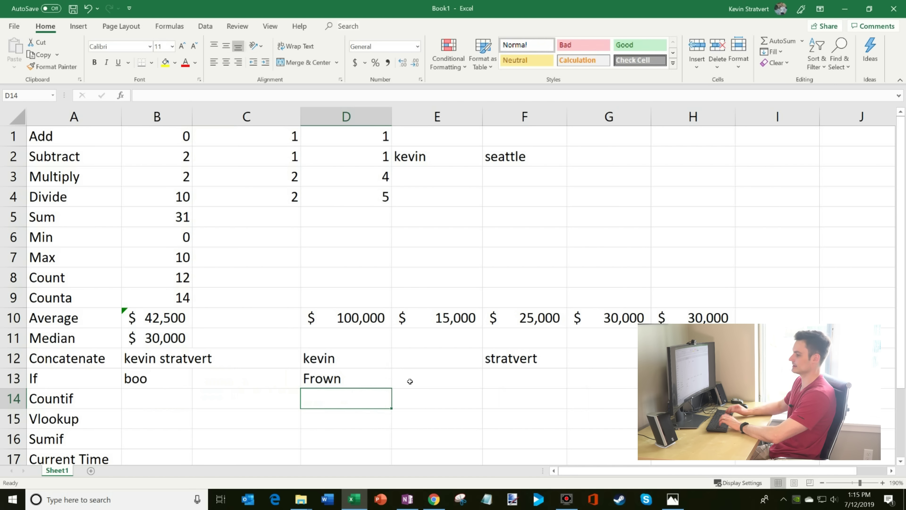
pyautogui.press('Up')
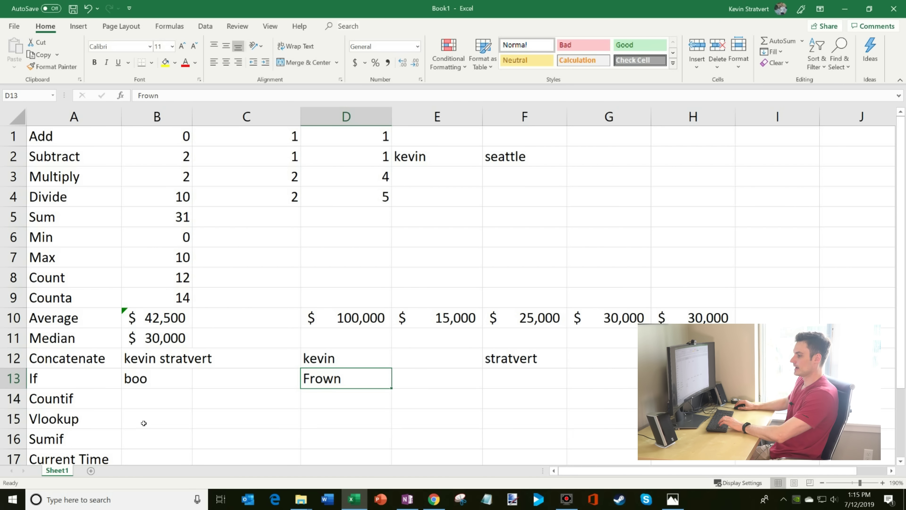
# Count the cells equal to 10 in the number block with the formula =COUNTIF(B1:D4,10) in B14
pyautogui.click(162, 404)
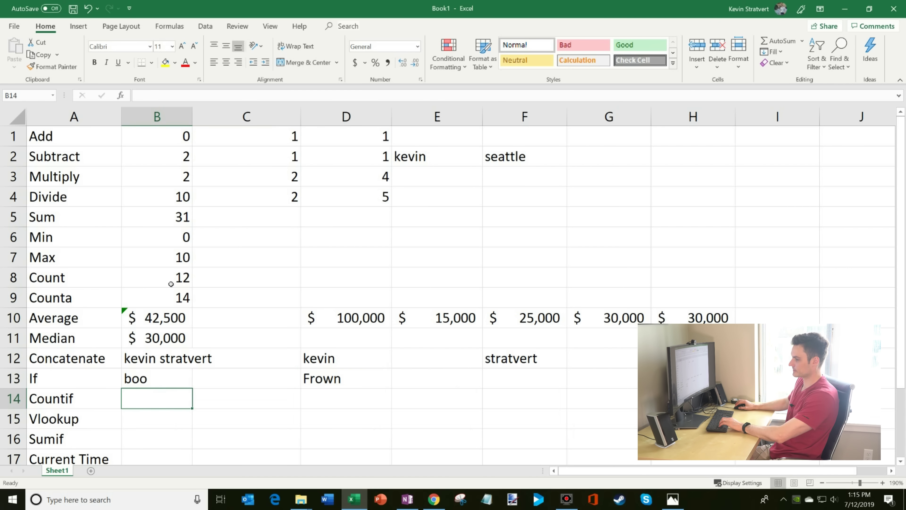
pyautogui.scroll(-2, 236, 402)
pyautogui.scroll(1, 236, 402)
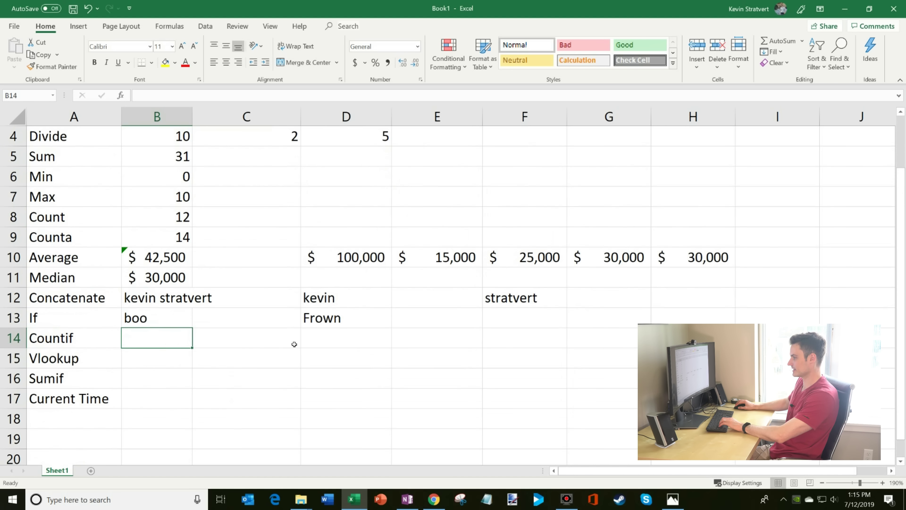
pyautogui.click(342, 335)
pyautogui.click(133, 336)
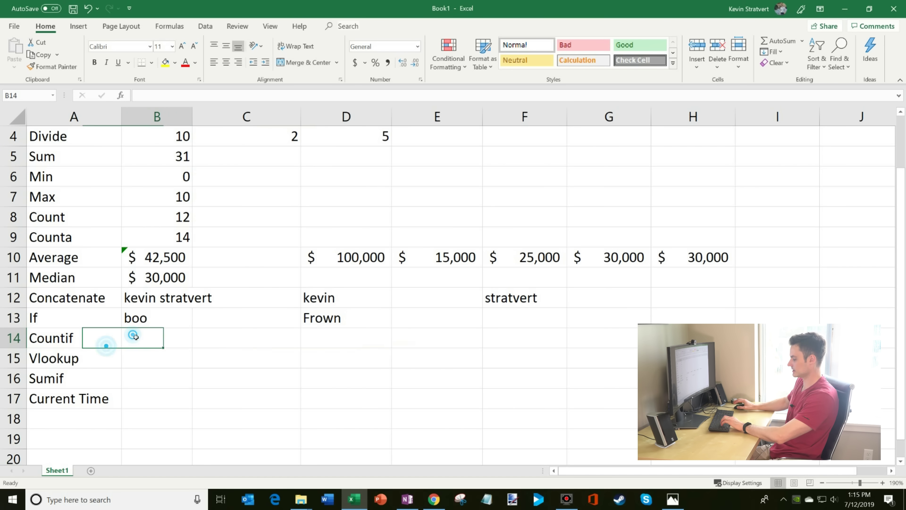
pyautogui.write('=countif')
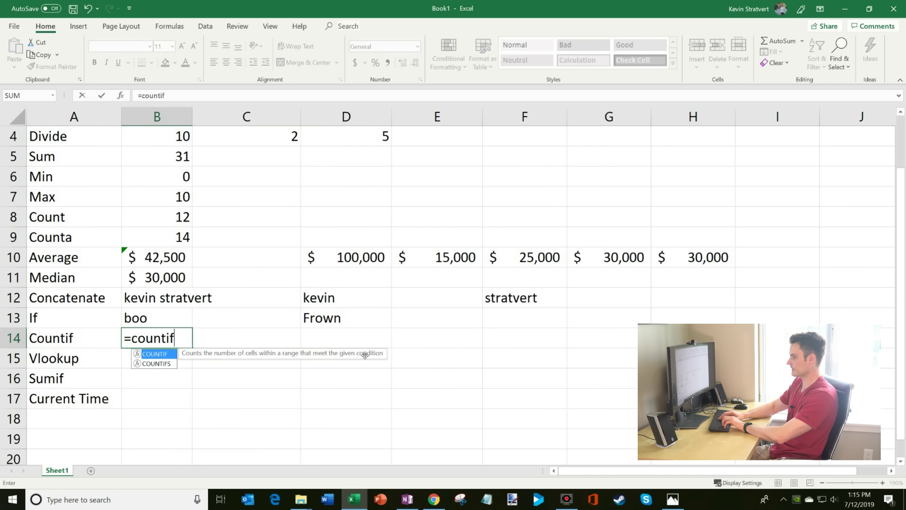
pyautogui.write('(')
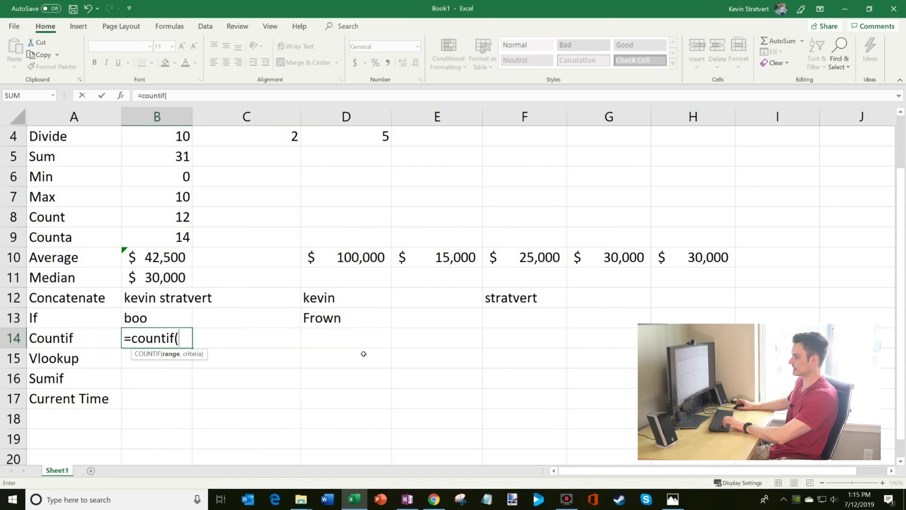
pyautogui.scroll(1, 364, 354)
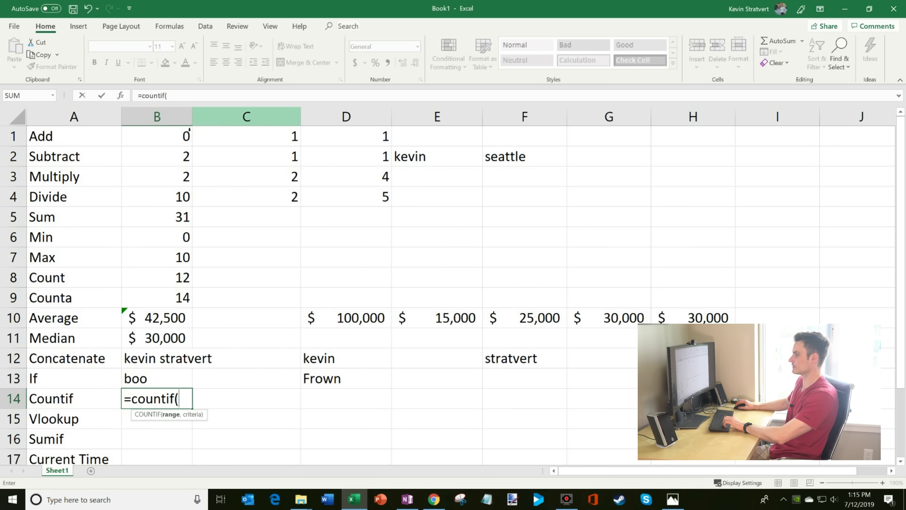
pyautogui.moveTo(167, 135); pyautogui.dragTo(351, 202)
pyautogui.write(',10')
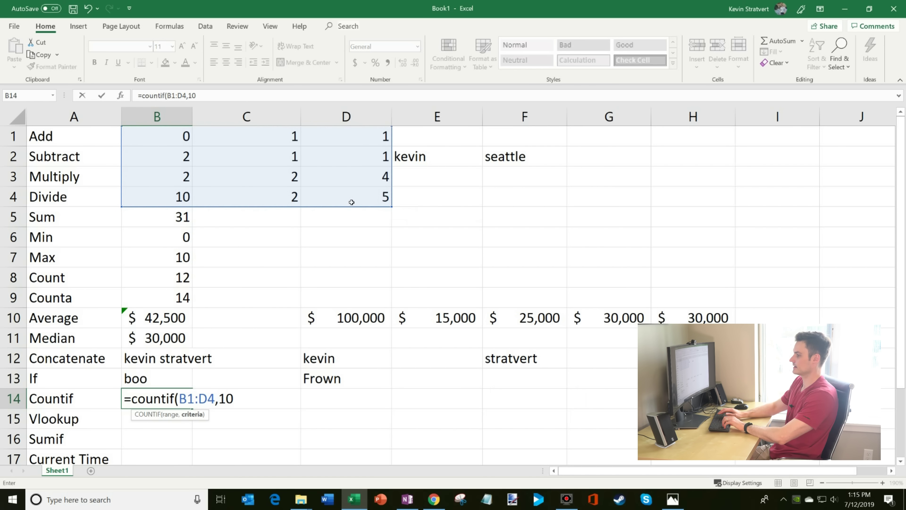
pyautogui.write('_')
pyautogui.press('BackSpace')
pyautogui.write(')')
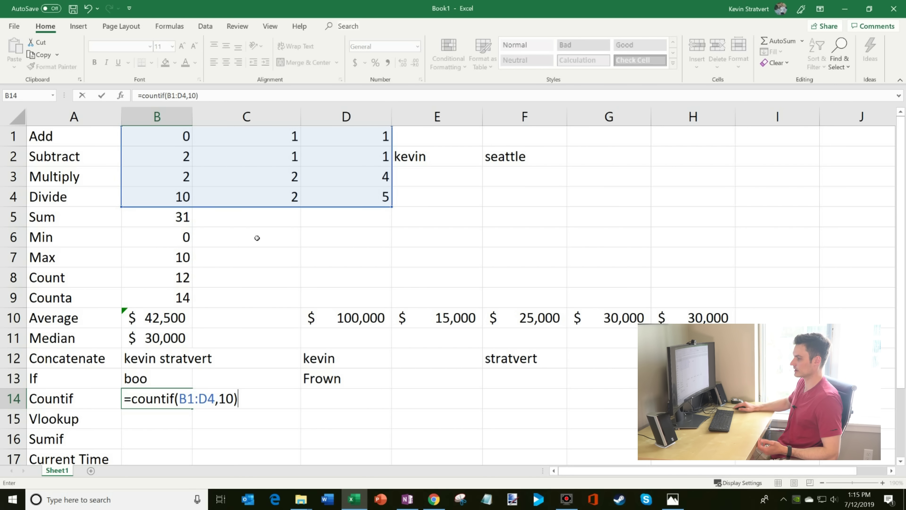
pyautogui.press('Return')
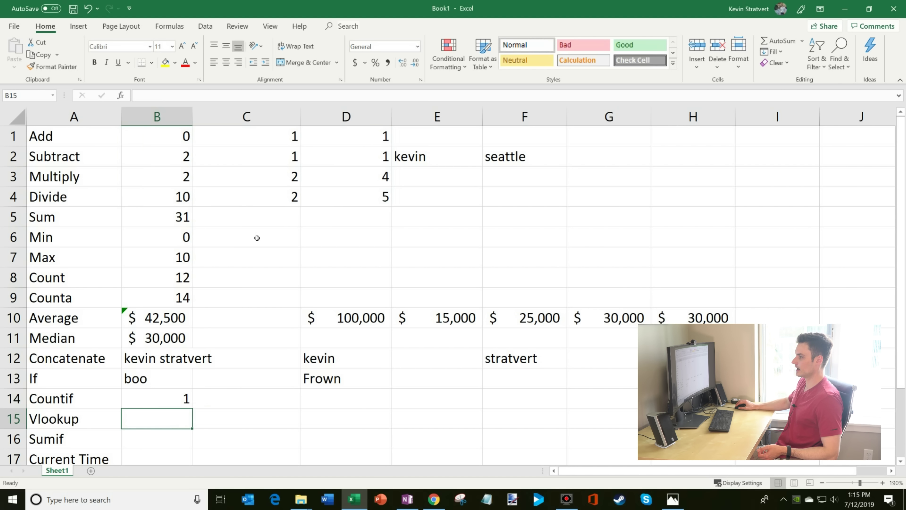
# Check the Countif formula in B14 against the values in the range B1:D4
pyautogui.moveTo(191, 197); pyautogui.dragTo(357, 138)
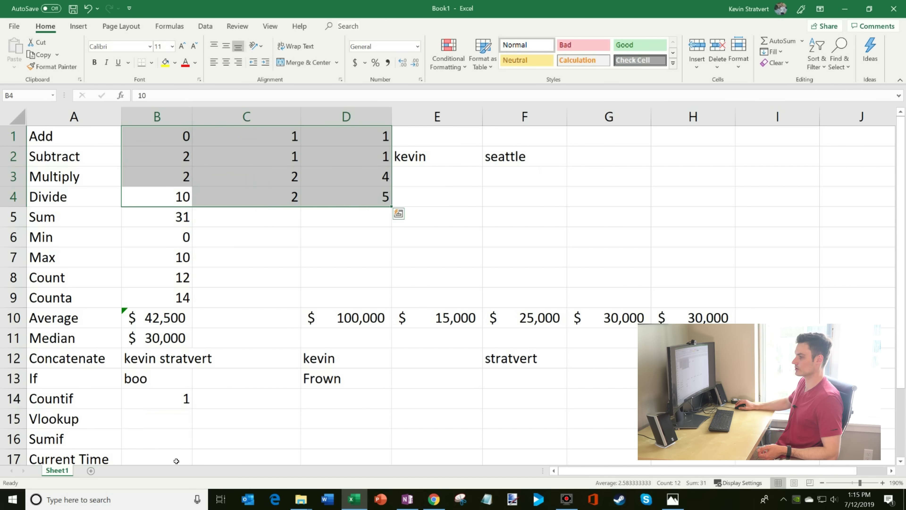
pyautogui.click(172, 397)
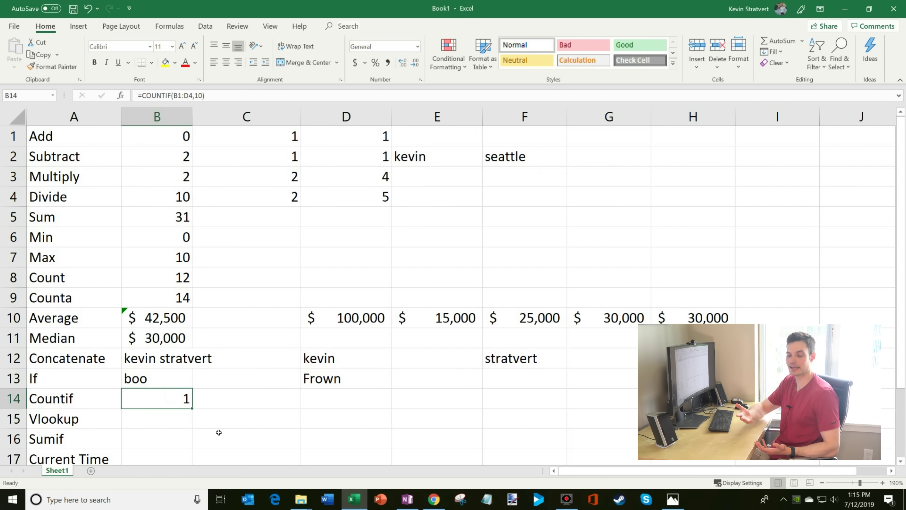
pyautogui.scroll(-1, 234, 418)
pyautogui.scroll(1, 233, 419)
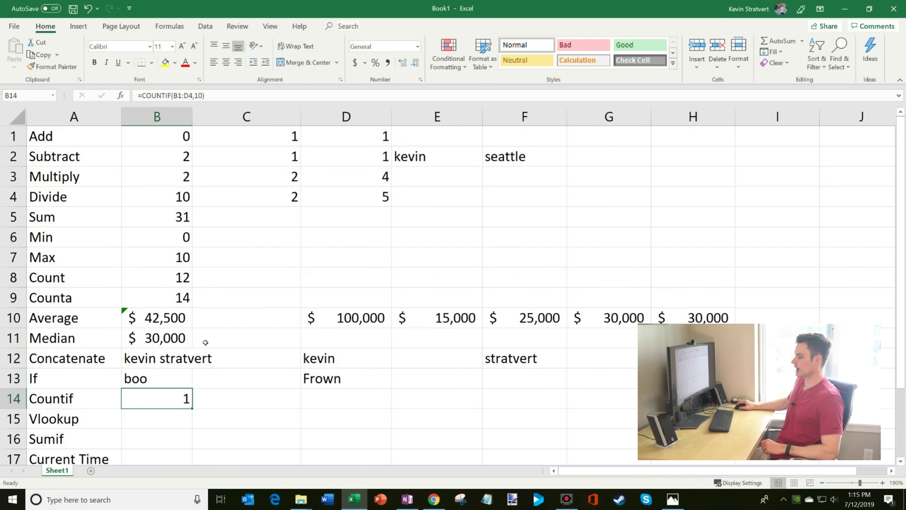
# Enter three first names down D15:D17 as the lookup column for the Vlookup example
pyautogui.scroll(-1, 232, 353)
pyautogui.click(380, 360)
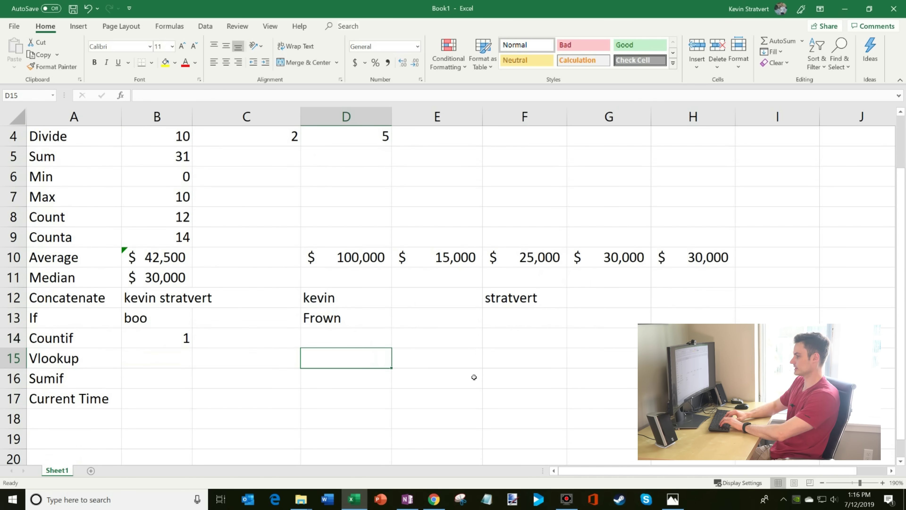
pyautogui.write('alex')
pyautogui.press('Return')
pyautogui.write('kevin')
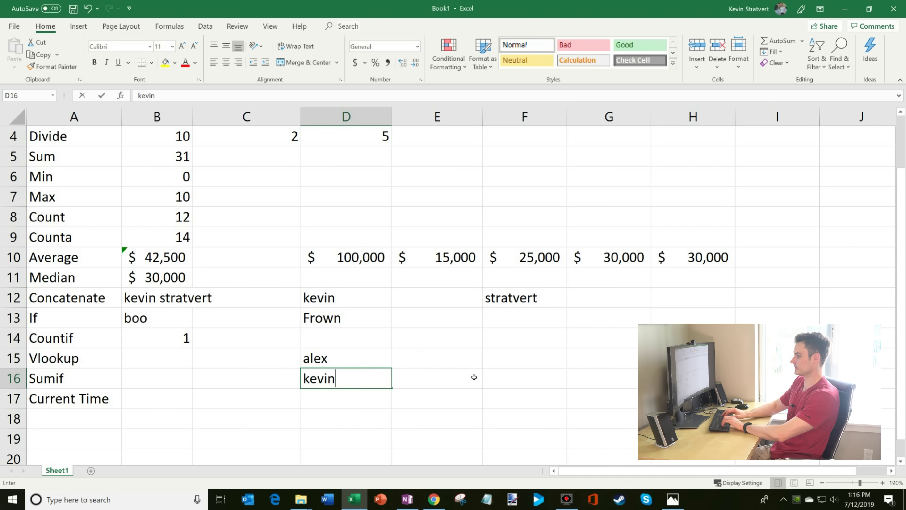
pyautogui.press('Return')
pyautogui.write('steven')
# Enter the colors blue, red and yellow in E15:E17 beside the three names
pyautogui.click(474, 377)
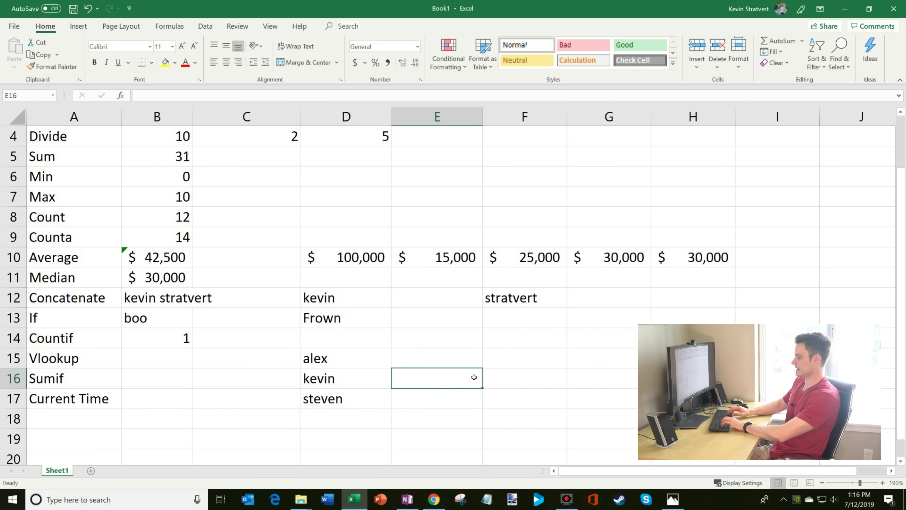
pyautogui.press('Up')
pyautogui.write('blue')
pyautogui.press('Return')
pyautogui.write('red')
pyautogui.press('Return')
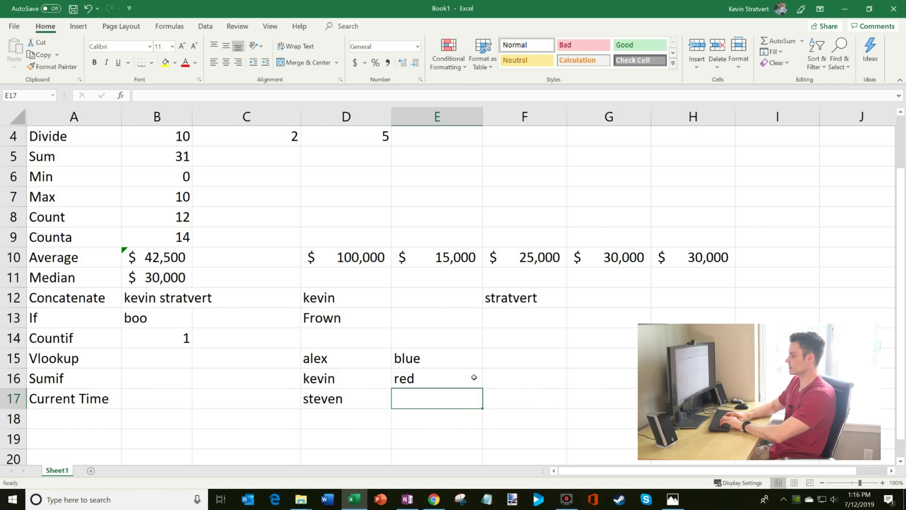
pyautogui.write('yellow')
pyautogui.press('Return')
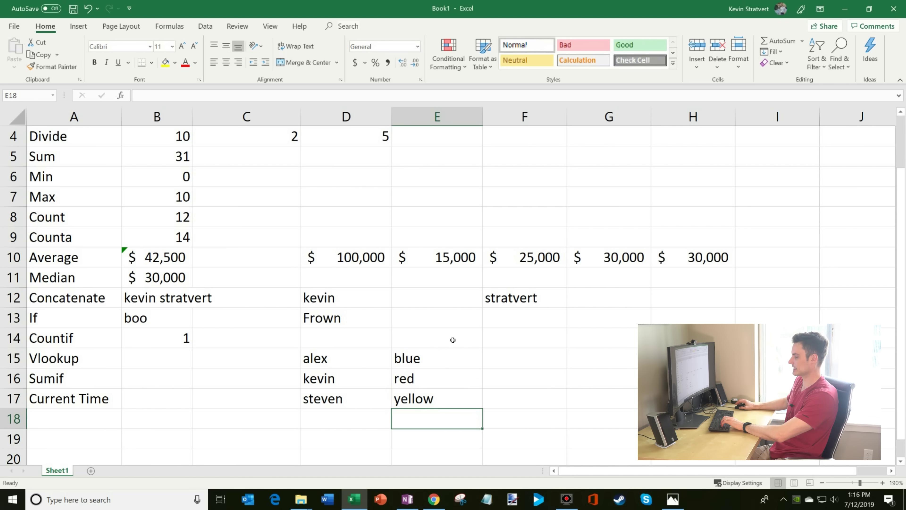
pyautogui.click(527, 386)
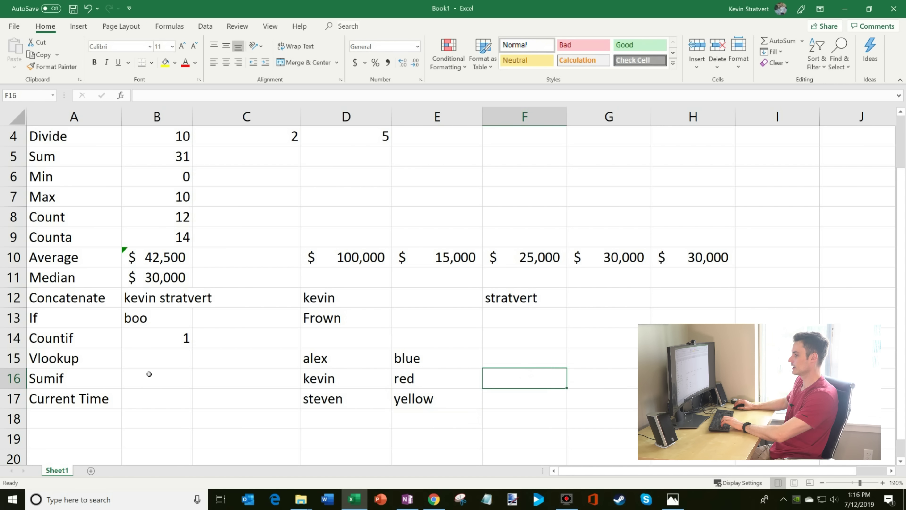
# Start a VLOOKUP formula in B15 with D16 as the lookup value and D15:E17 as the table array
pyautogui.click(172, 356)
pyautogui.write('=')
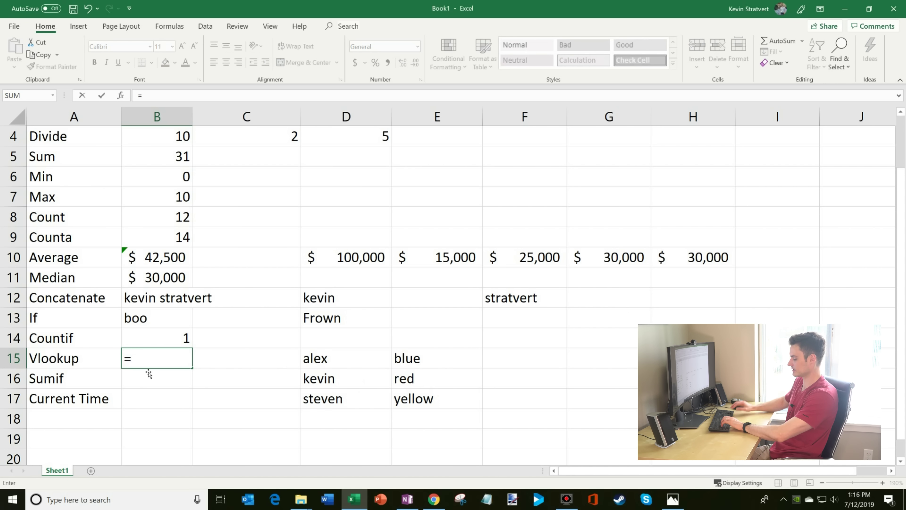
pyautogui.write('vlookup')
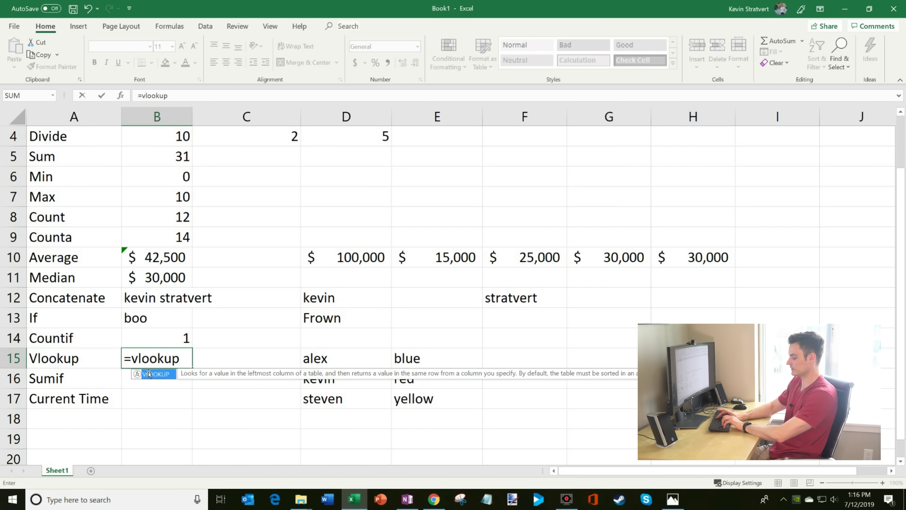
pyautogui.write('(')
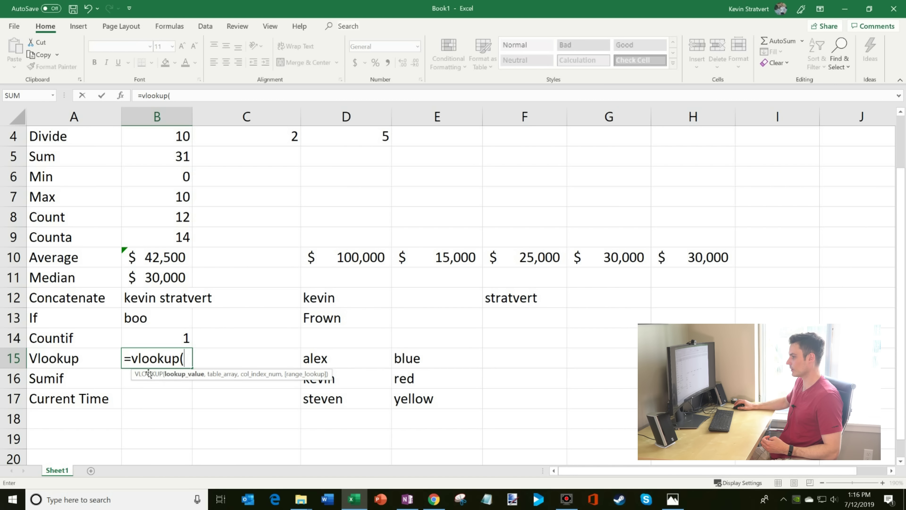
pyautogui.click(356, 381)
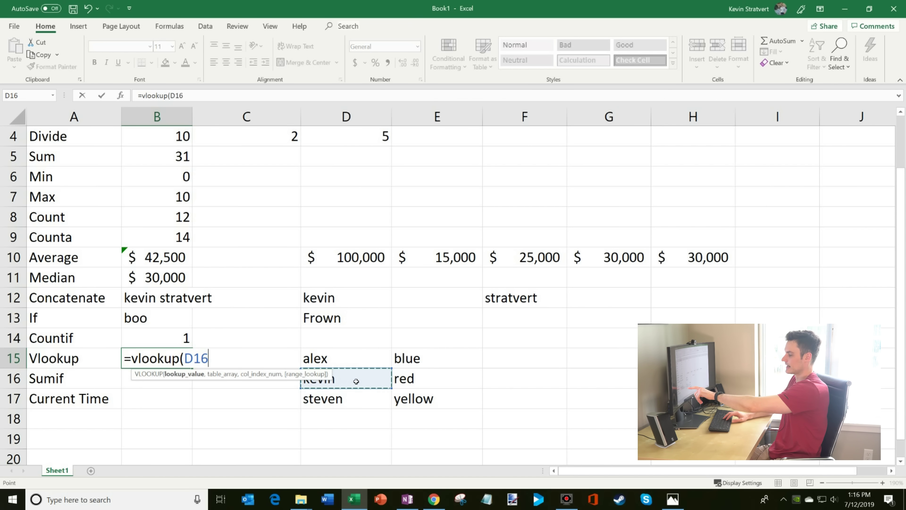
pyautogui.write(',')
pyautogui.moveTo(366, 367); pyautogui.dragTo(442, 399)
pyautogui.write(',,')
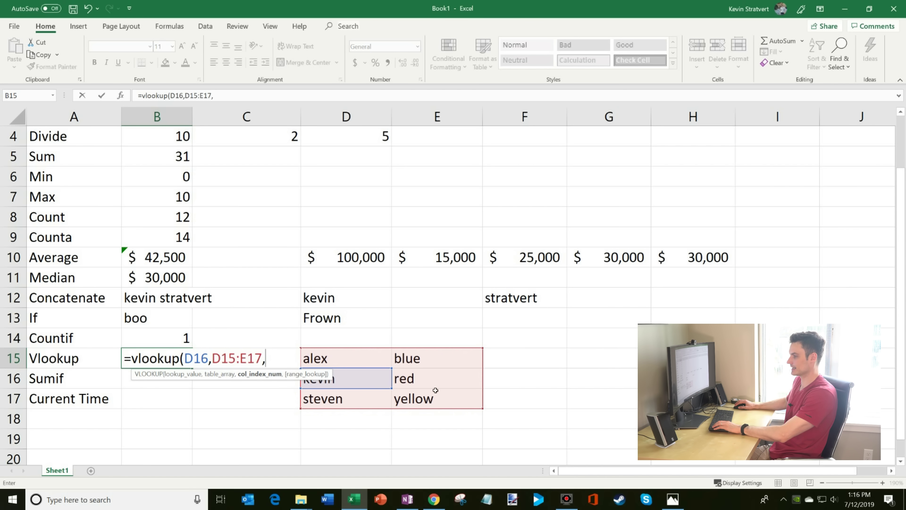
# Complete the Vlookup formula in B15 with column index 2 and exact match (FALSE), and check it against the name and color table
pyautogui.write('2,')
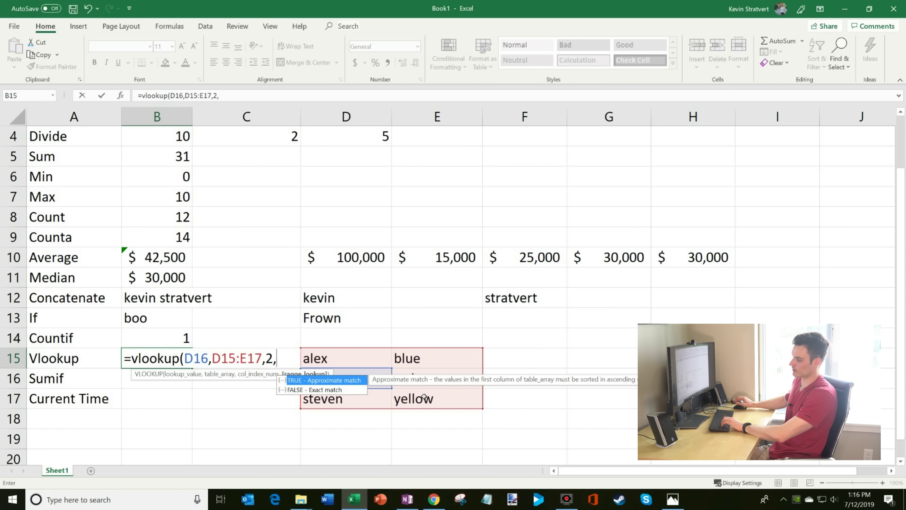
pyautogui.click(327, 389)
pyautogui.doubleClick(327, 389)
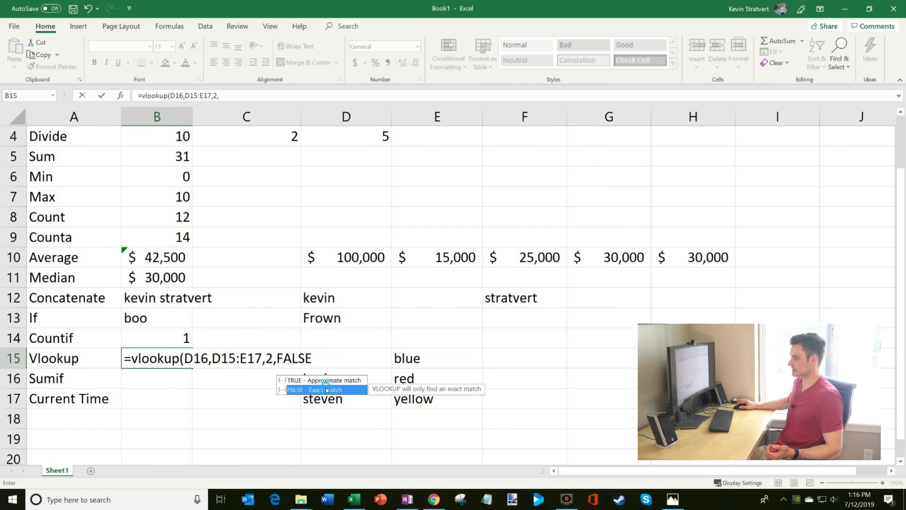
pyautogui.press('Return')
pyautogui.press('Up')
pyautogui.click(344, 362)
pyautogui.moveTo(343, 364); pyautogui.dragTo(386, 396)
pyautogui.click(343, 378)
pyautogui.click(439, 377)
pyautogui.moveTo(426, 360); pyautogui.dragTo(428, 408)
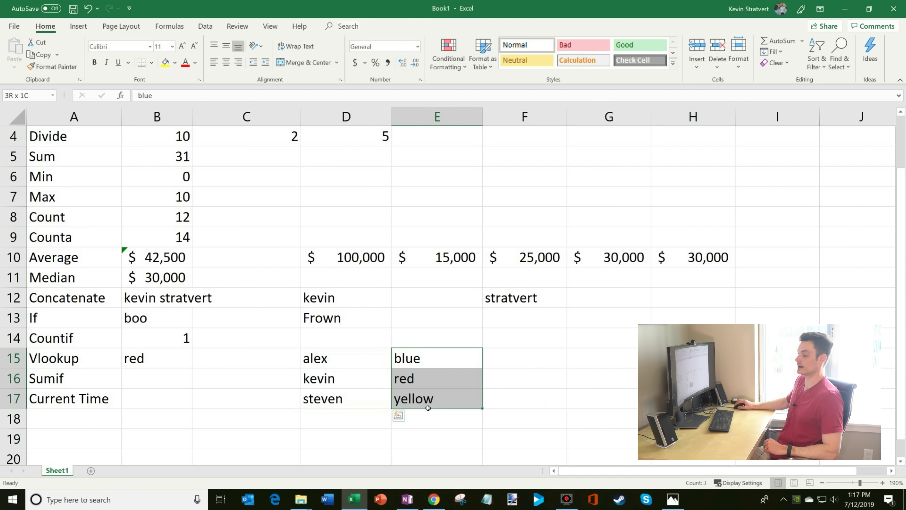
# Replace the Vlookup table with three first names across D16:F16 for the Sumif example, using the same name in E16 and F16
pyautogui.click(152, 378)
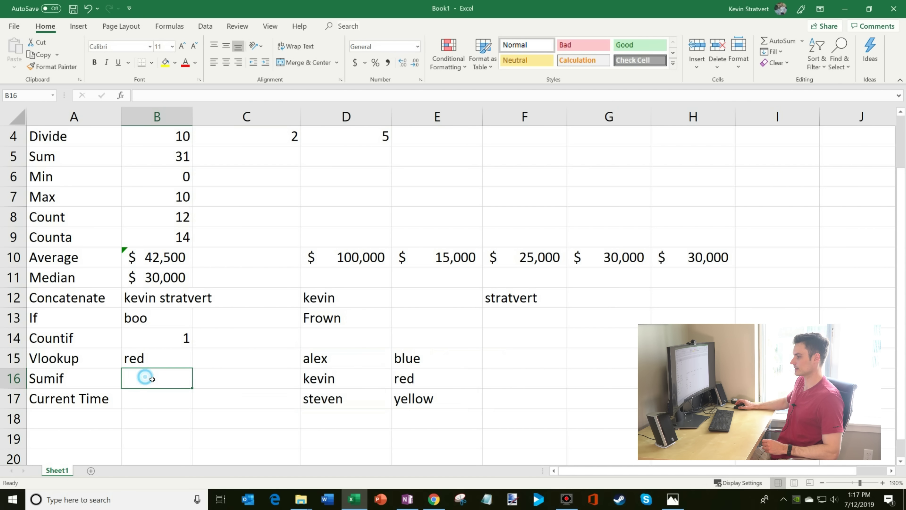
pyautogui.scroll(1, 170, 378)
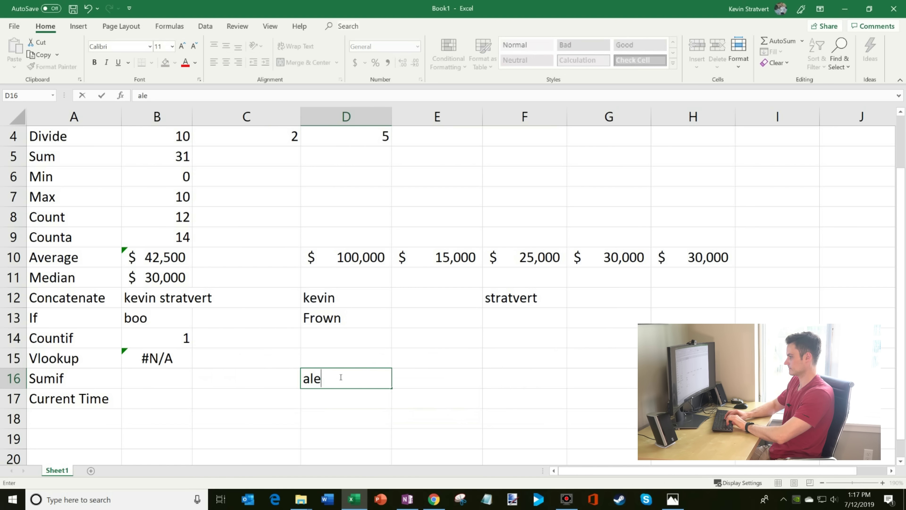
pyautogui.write('x')
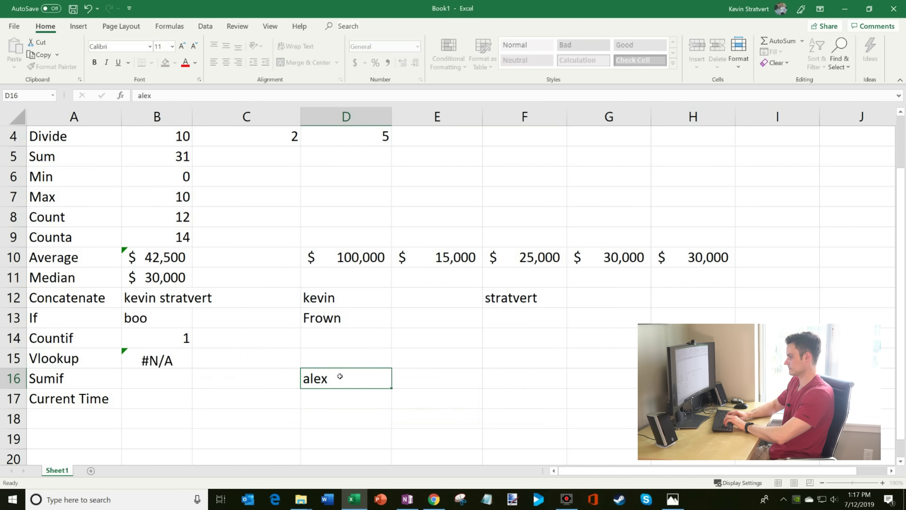
pyautogui.press('Tab')
pyautogui.write('kevin')
pyautogui.press('Tab')
pyautogui.write('kevin')
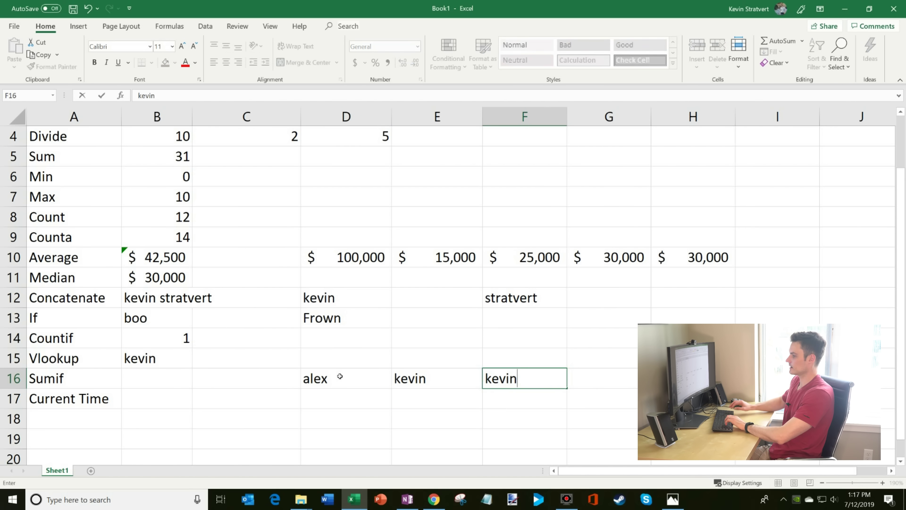
pyautogui.press('Return')
# Enter the values 5, 10 and 5 in D17:F17 beneath the three names
pyautogui.click(175, 378)
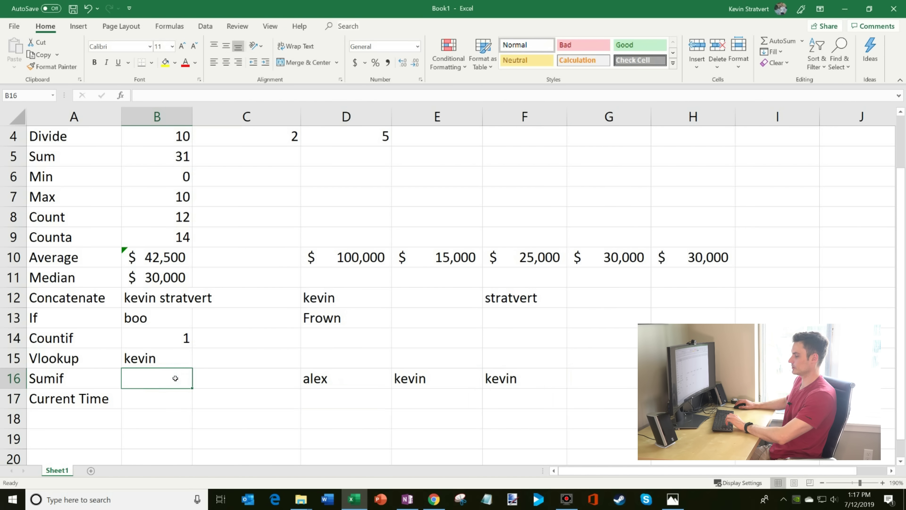
pyautogui.click(336, 404)
pyautogui.write('5')
pyautogui.press('Tab')
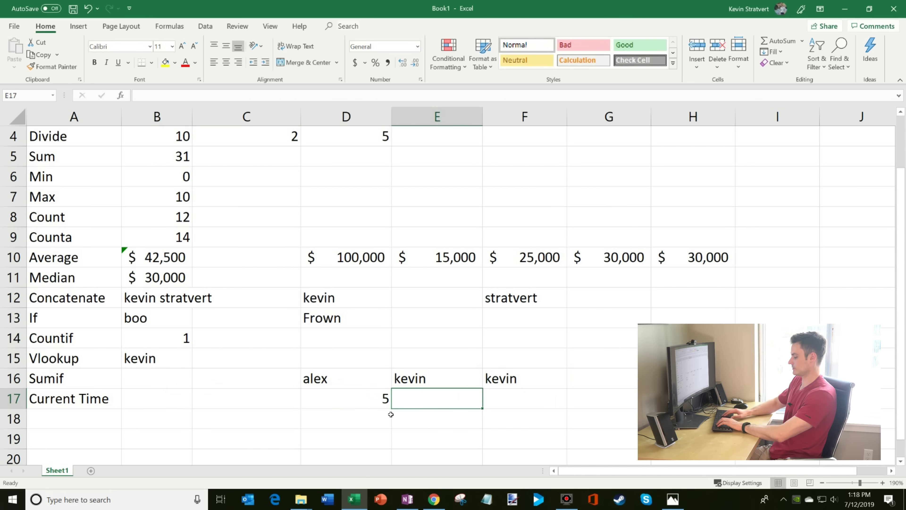
pyautogui.write('10')
pyautogui.press('Tab')
pyautogui.write('5')
pyautogui.press('Left')
pyautogui.press('Left')
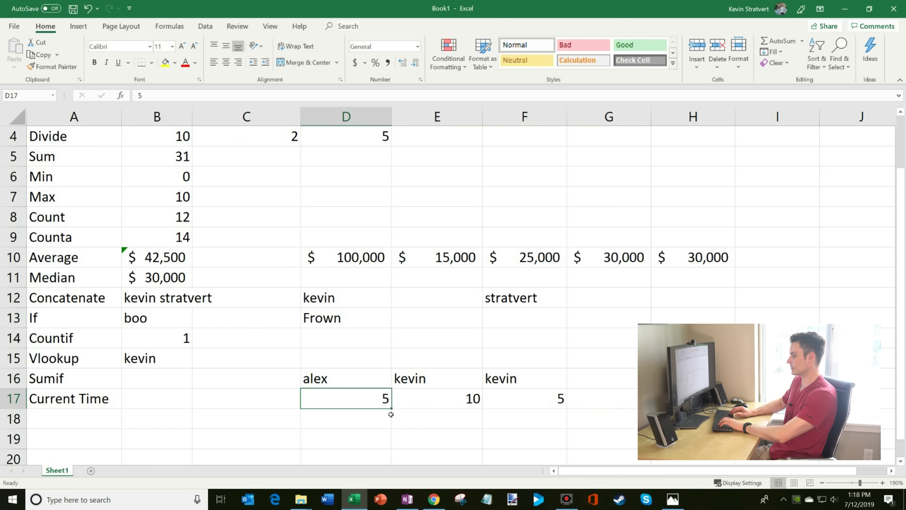
pyautogui.press('Right')
pyautogui.press('Right')
pyautogui.moveTo(472, 398); pyautogui.dragTo(505, 376)
pyautogui.click(507, 399)
# Sum the values belonging to the name in E16 with the formula =SUMIF(D16:F17,E16,D17:F17) in B16, and check it against the source cells
pyautogui.click(151, 381)
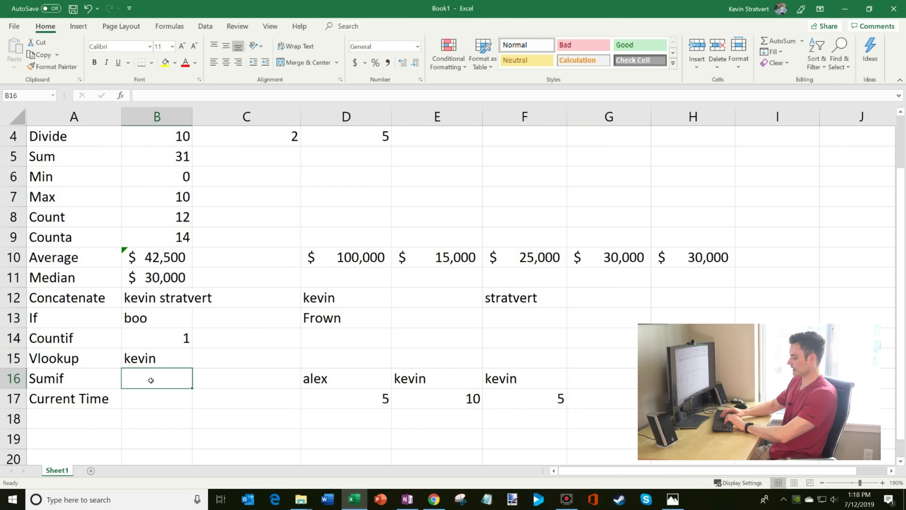
pyautogui.write('=sumif(')
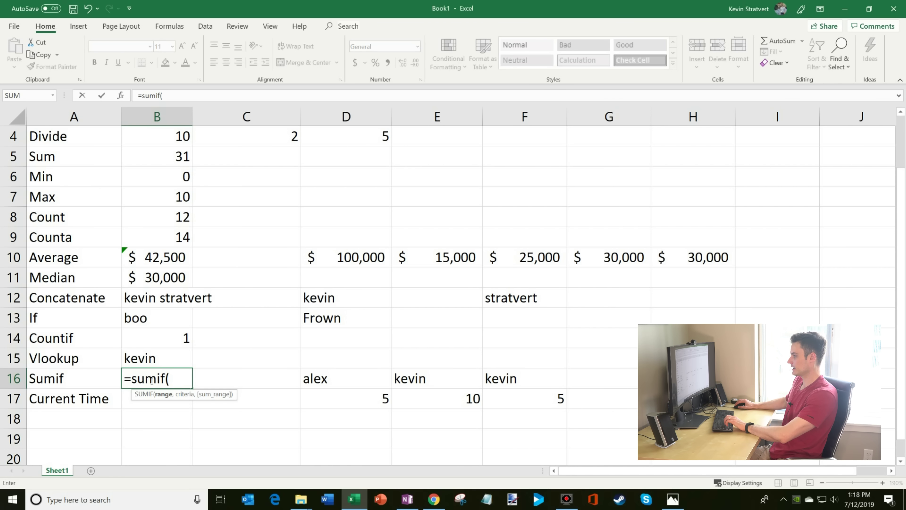
pyautogui.moveTo(368, 379); pyautogui.dragTo(539, 406)
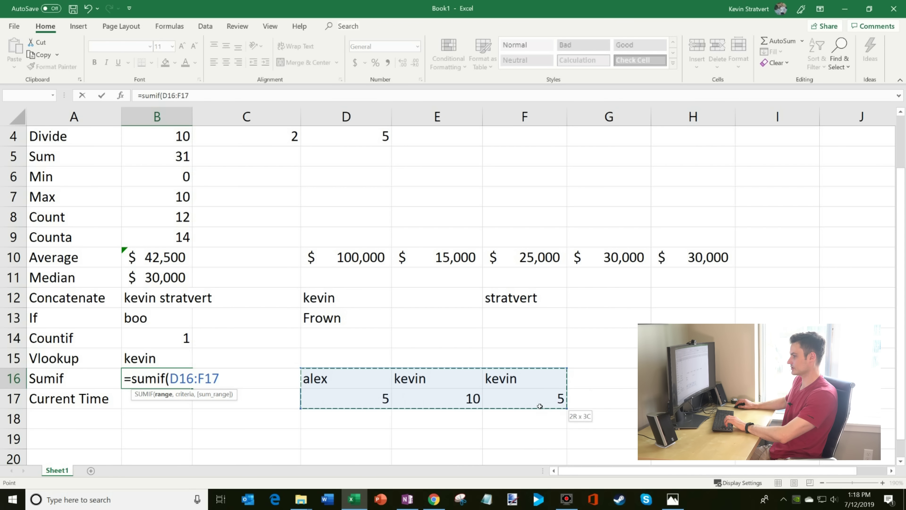
pyautogui.write(',')
pyautogui.click(452, 380)
pyautogui.write(',')
pyautogui.moveTo(378, 399); pyautogui.dragTo(538, 398)
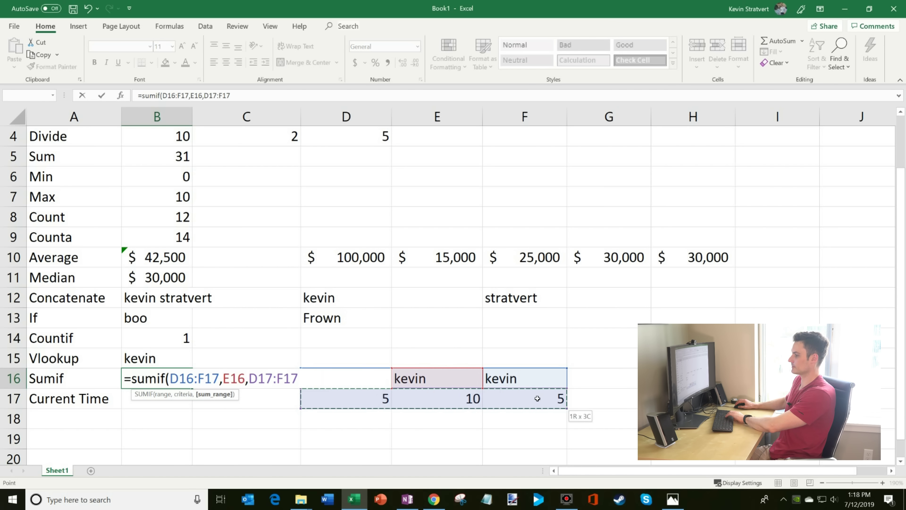
pyautogui.press('Return')
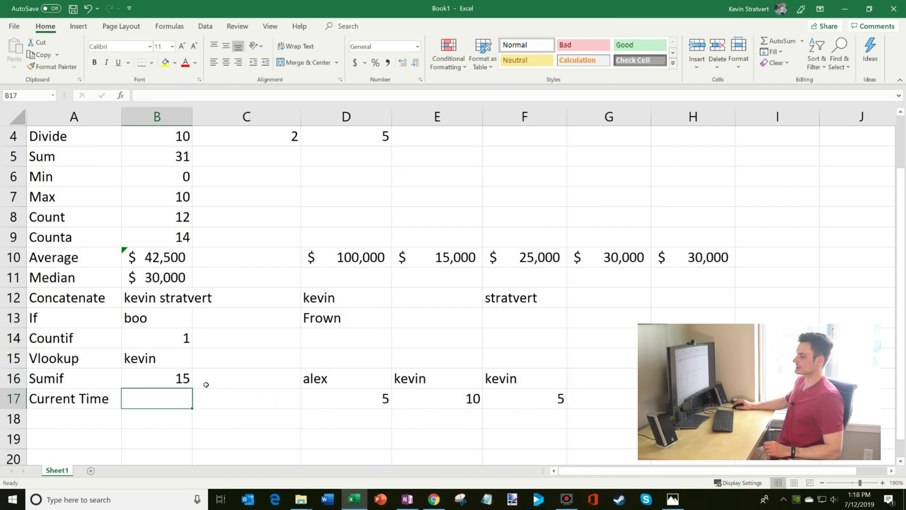
pyautogui.moveTo(405, 381); pyautogui.dragTo(538, 396)
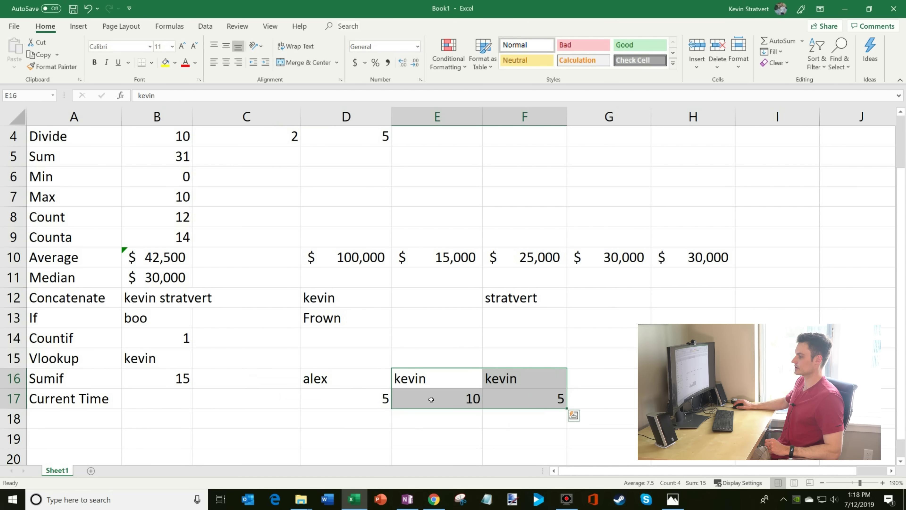
pyautogui.click(456, 399)
pyautogui.click(515, 396)
# Clear the arguments of the Sumif formula in B16 and re-enter them as range D16:F17, criteria E16 and sum range D17:F17
pyautogui.click(174, 378)
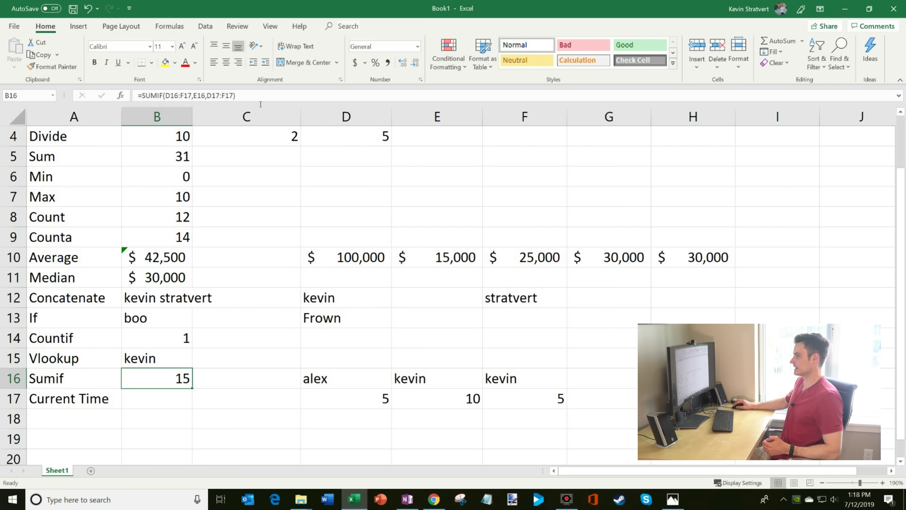
pyautogui.click(259, 95)
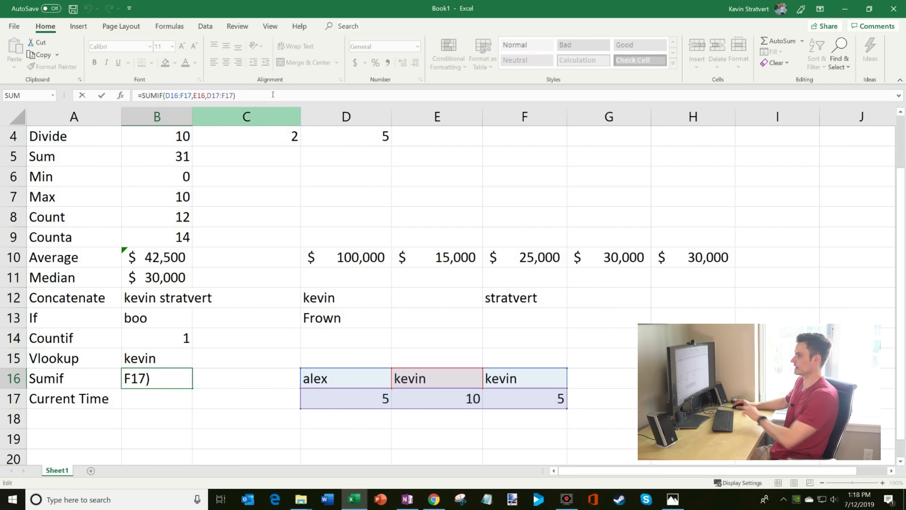
pyautogui.moveTo(236, 95); pyautogui.dragTo(171, 97)
pyautogui.press('BackSpace')
pyautogui.press('BackSpace')
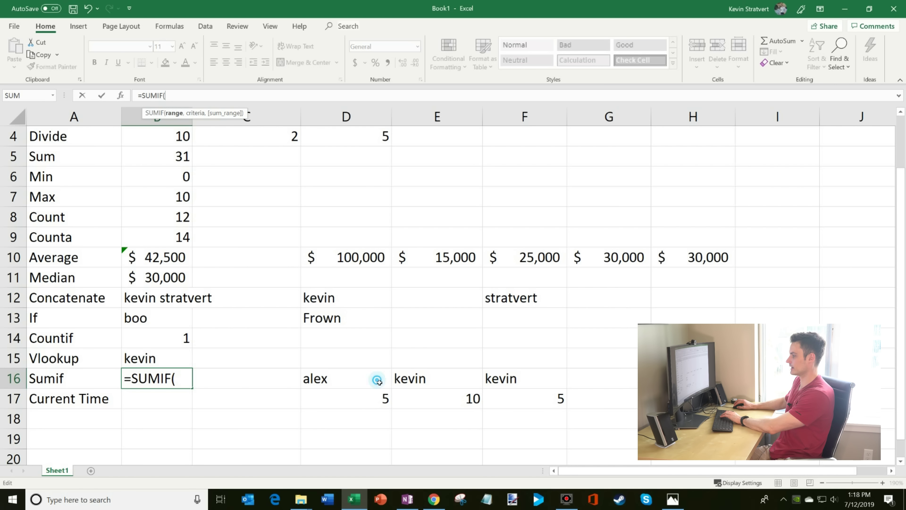
pyautogui.moveTo(377, 379); pyautogui.dragTo(522, 398)
pyautogui.write(',')
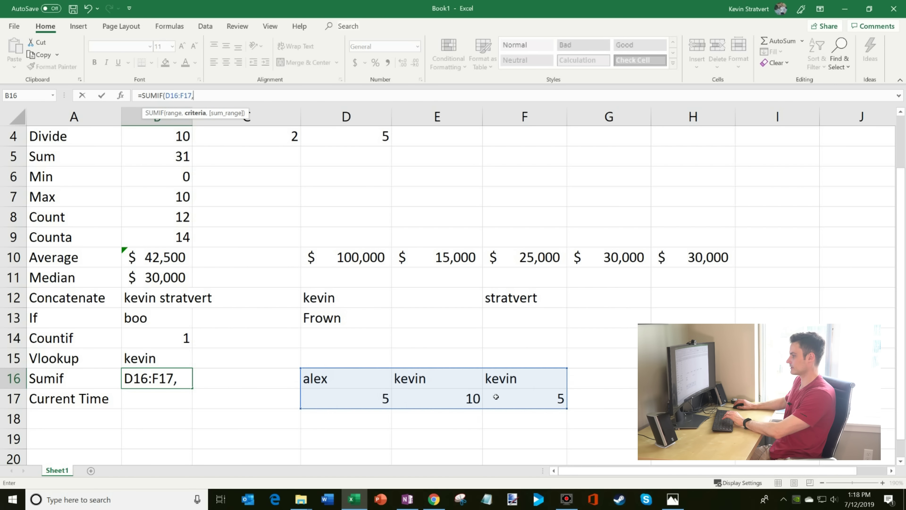
pyautogui.click(440, 381)
pyautogui.write(',')
pyautogui.moveTo(363, 397); pyautogui.dragTo(549, 398)
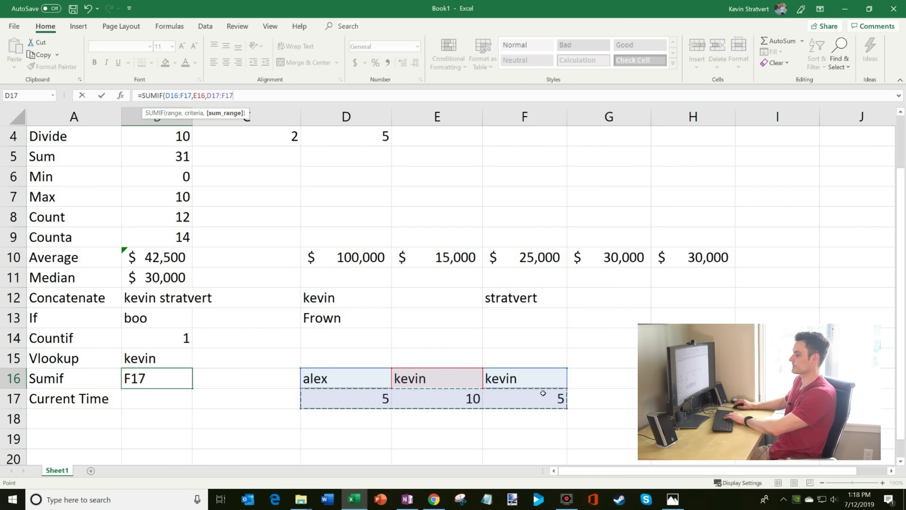
pyautogui.press('Return')
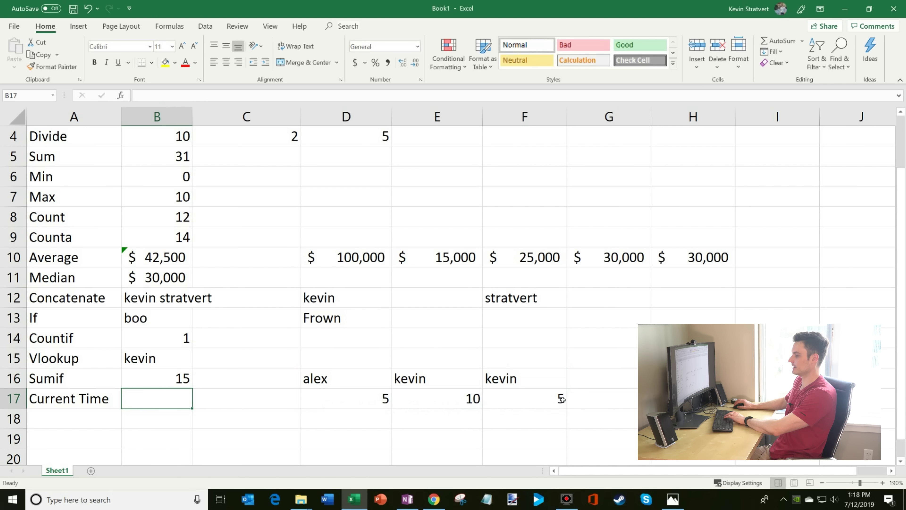
pyautogui.click(162, 379)
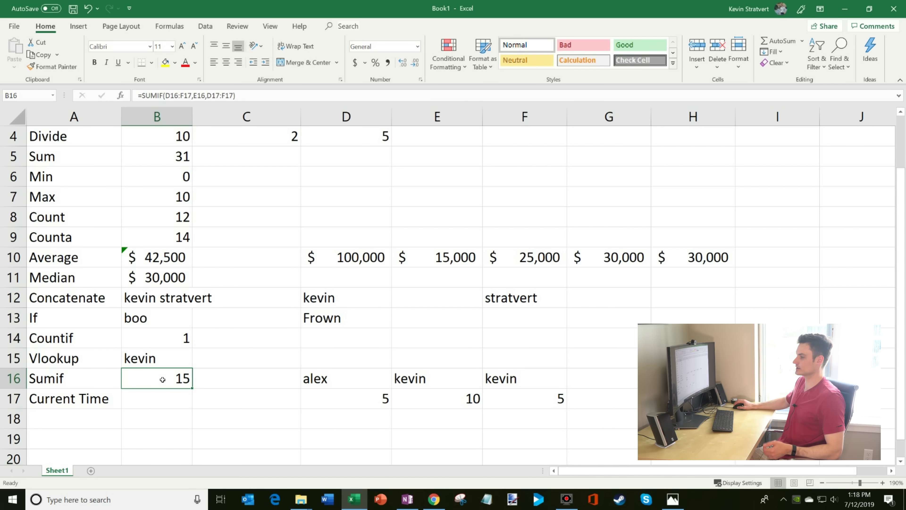
# Insert the current date and time in B17 with the formula =NOW()
pyautogui.click(161, 401)
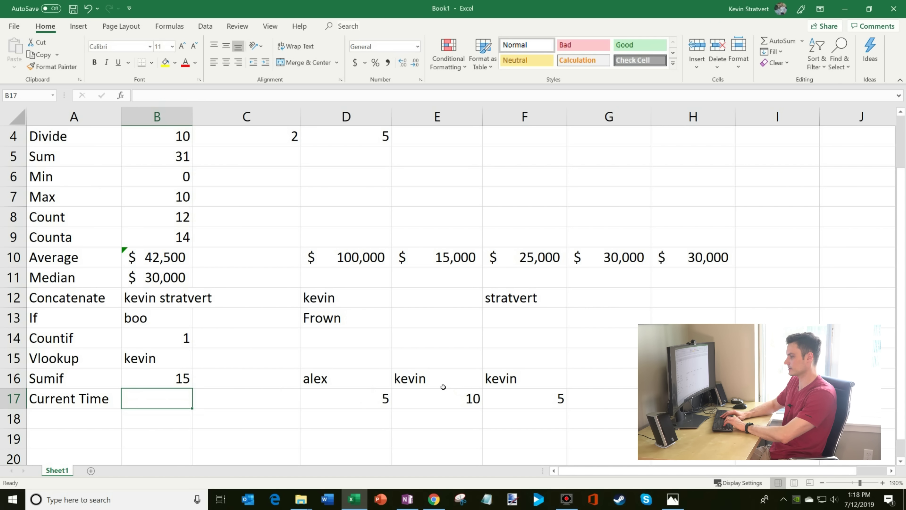
pyautogui.write('=now(')
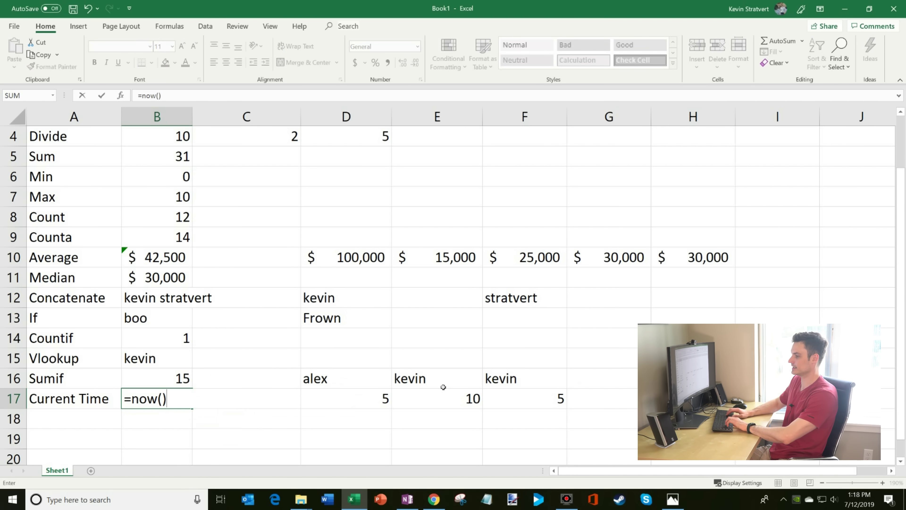
pyautogui.press('Return')
pyautogui.press('Up')
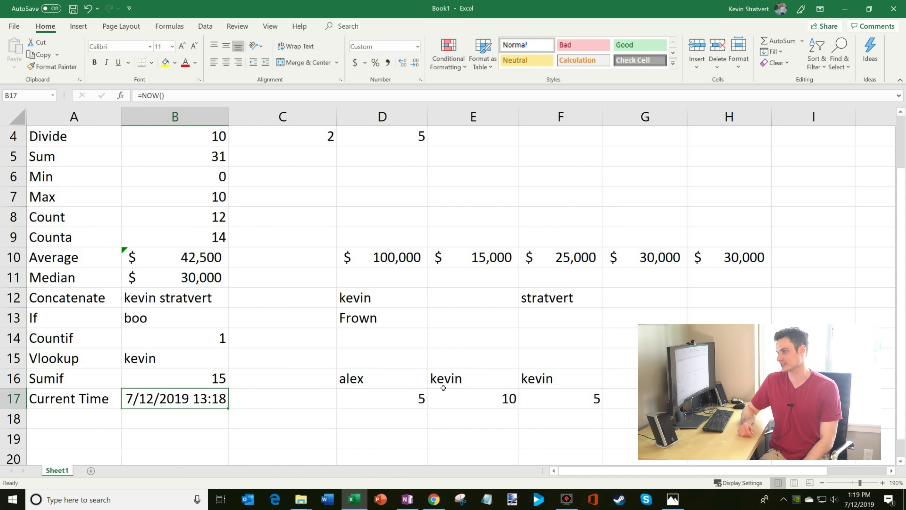
pyautogui.scroll(1, 443, 388)
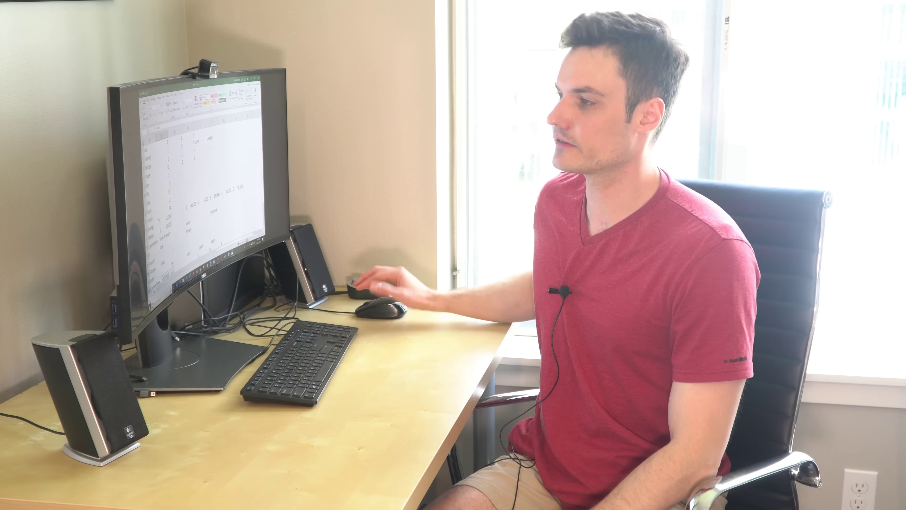